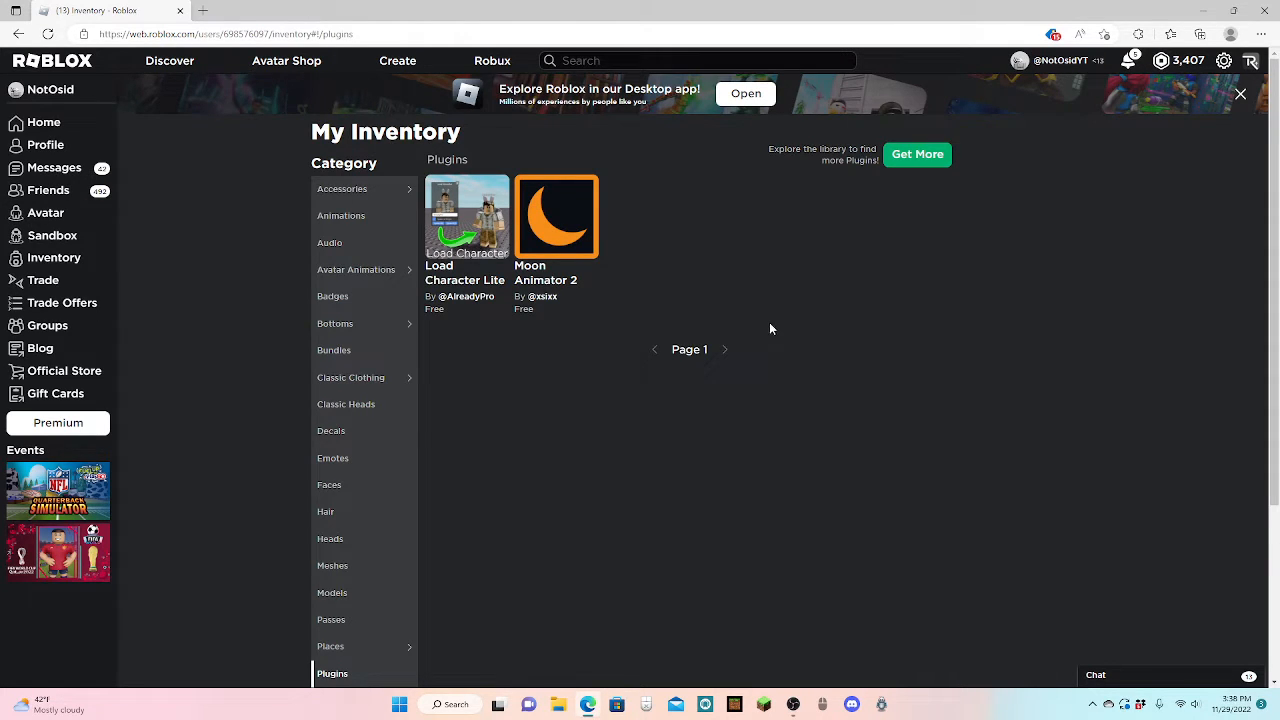
Step: Install the Load Character Lite plugin from its Roblox inventory page into Studio
click(540, 270)
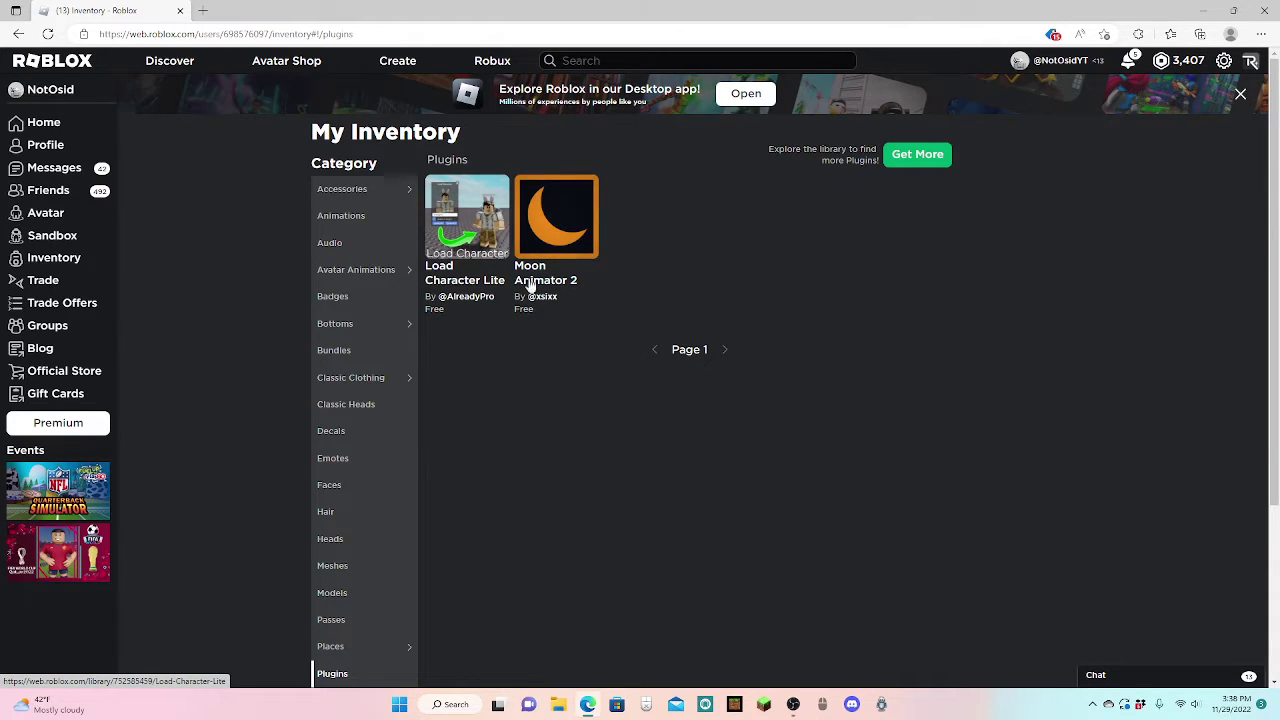
click(821, 279)
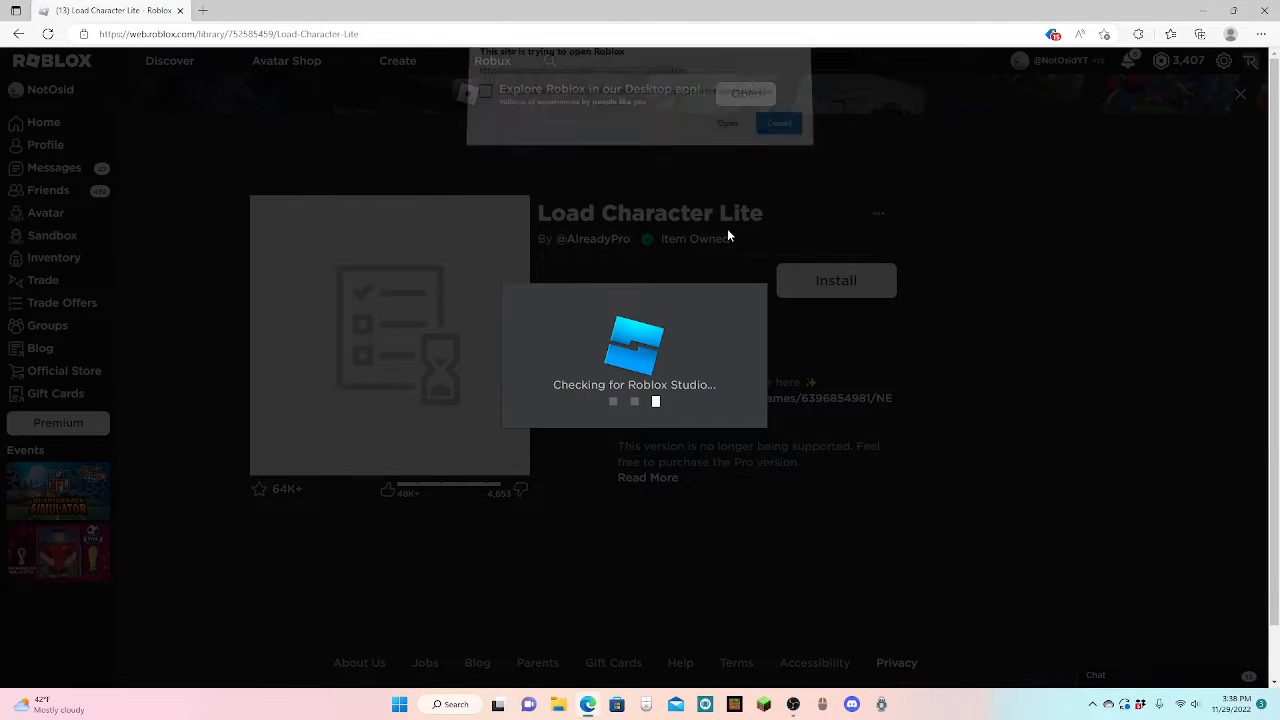
Step: Let the browser launch Studio, dismiss the Installation Complete notice, and select the spawn pad
click(727, 123)
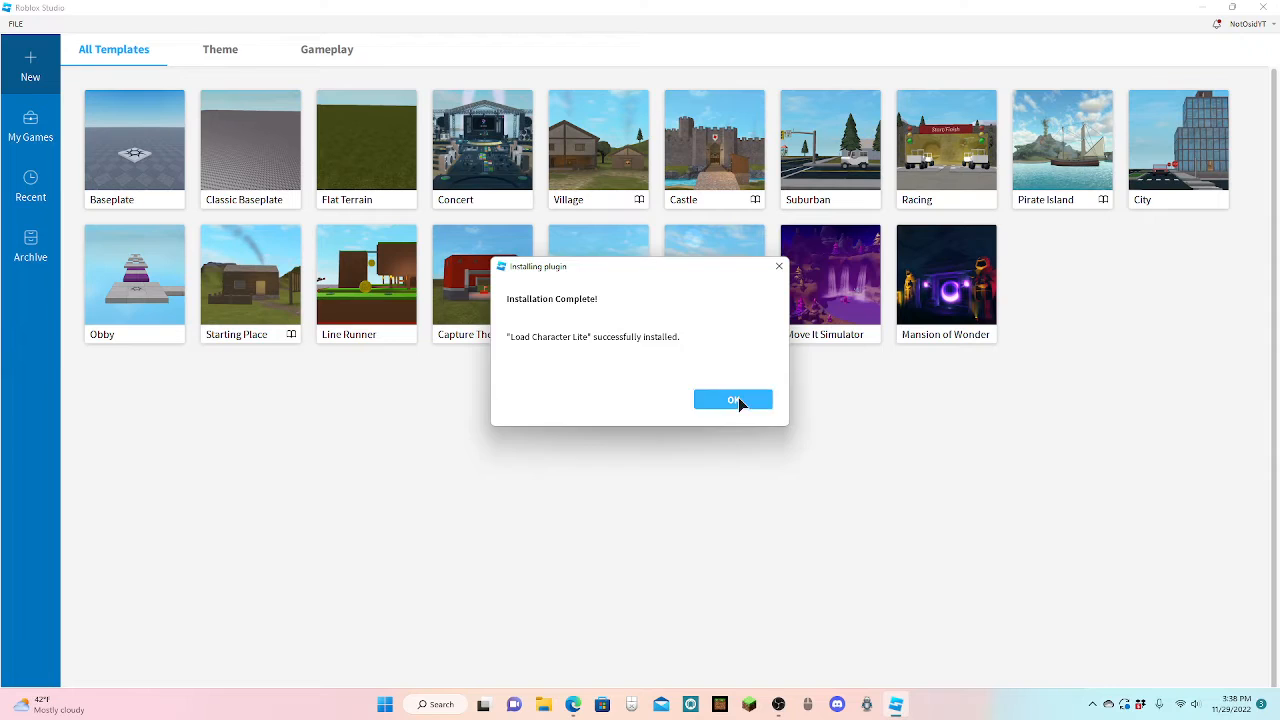
click(738, 401)
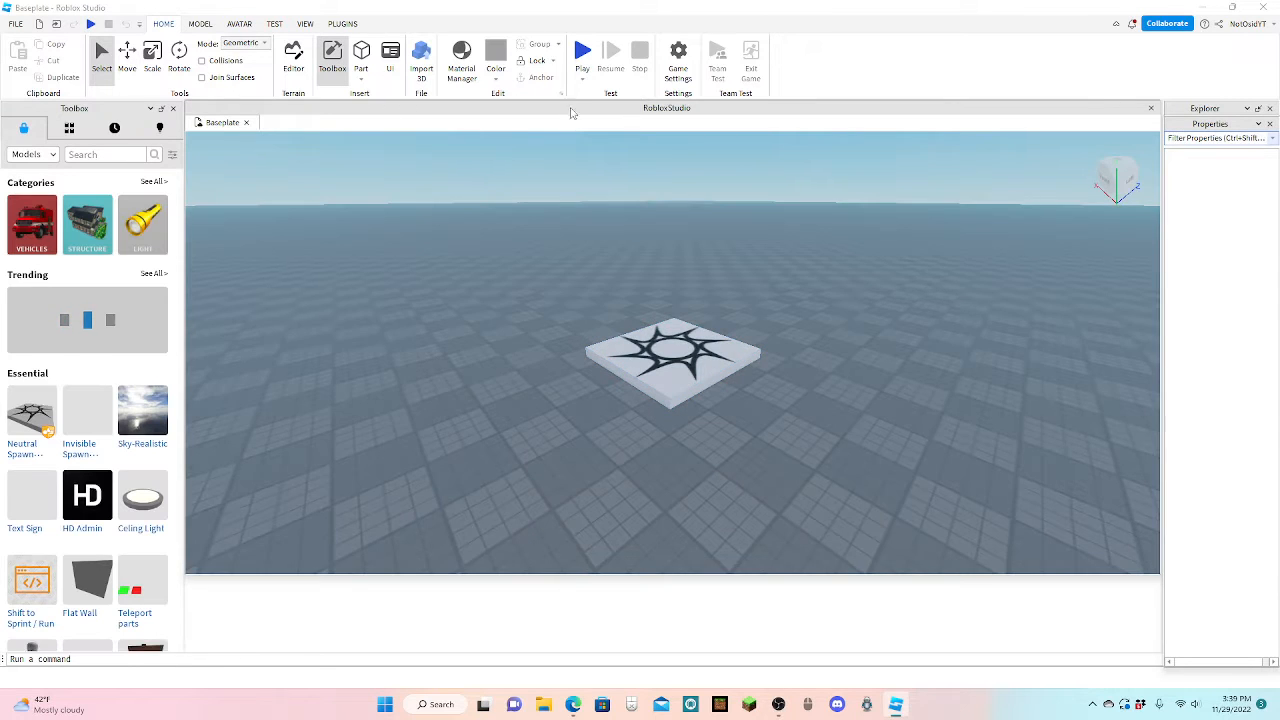
scroll(710, 356, up, 5)
scroll(710, 356, down, 5)
click(698, 400)
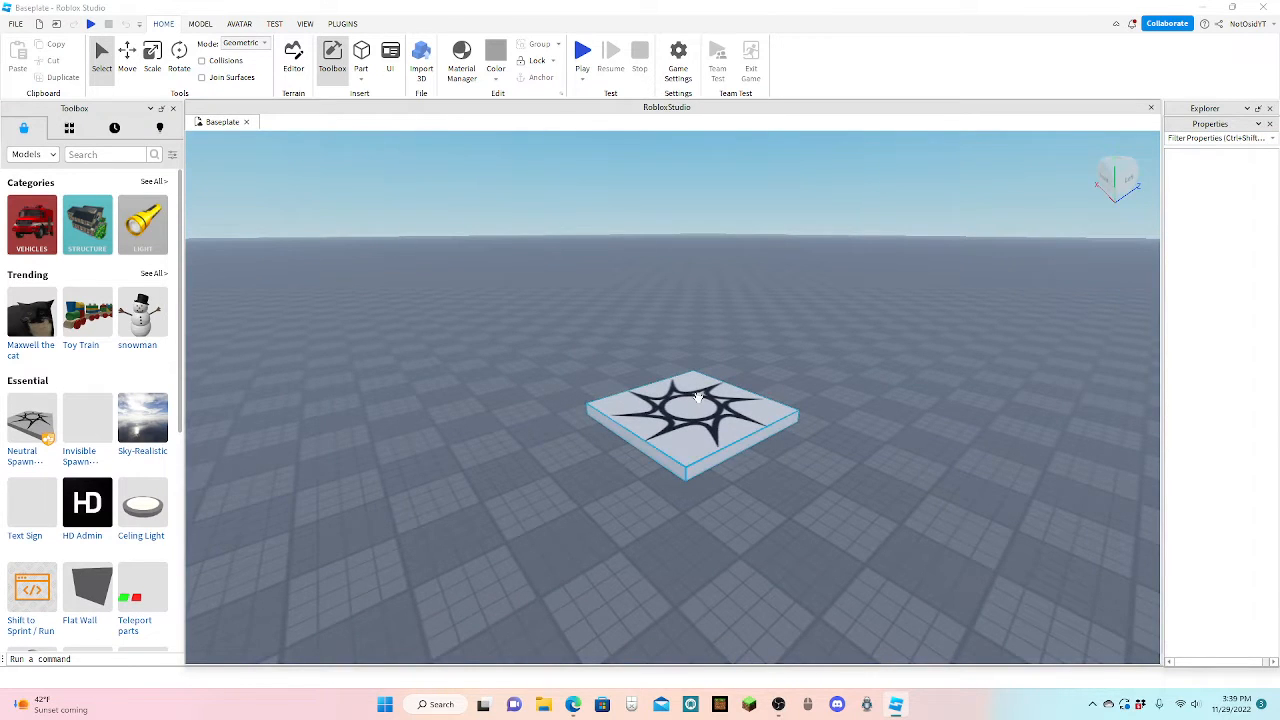
Step: Delete the spawn pad and insert a lime-green block part
key(Delete)
scroll(673, 395, up, 3)
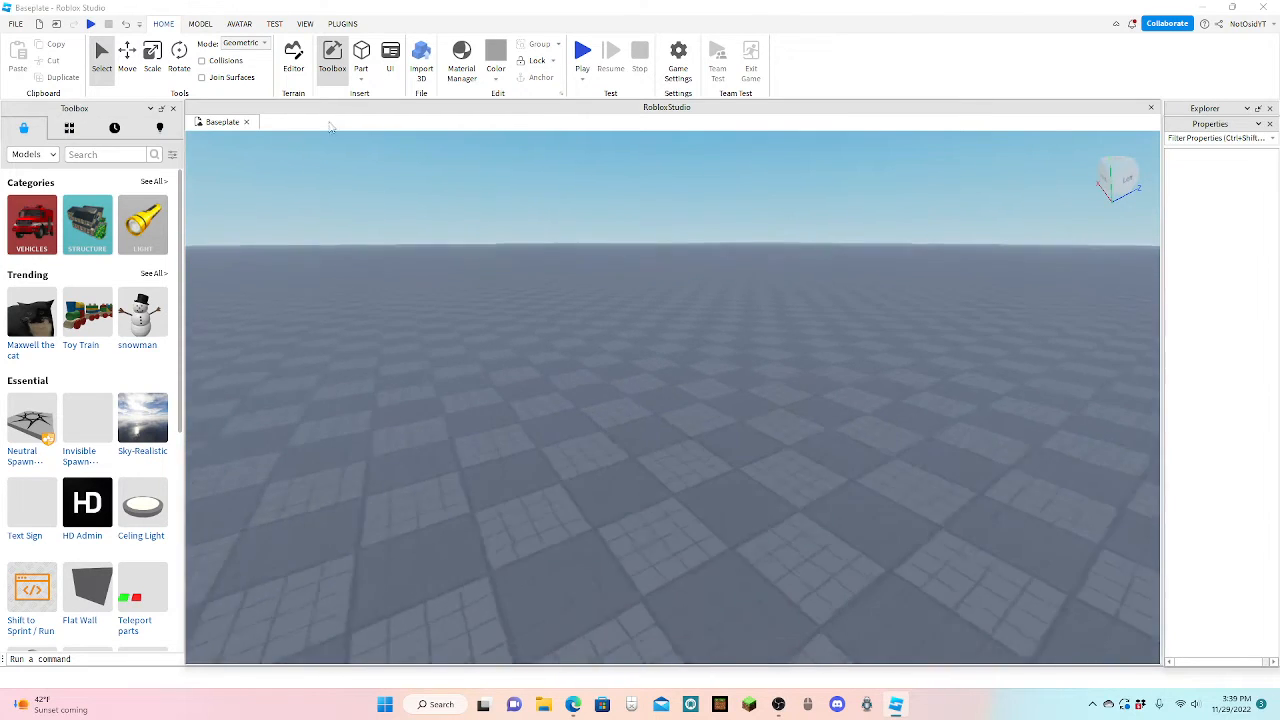
click(362, 79)
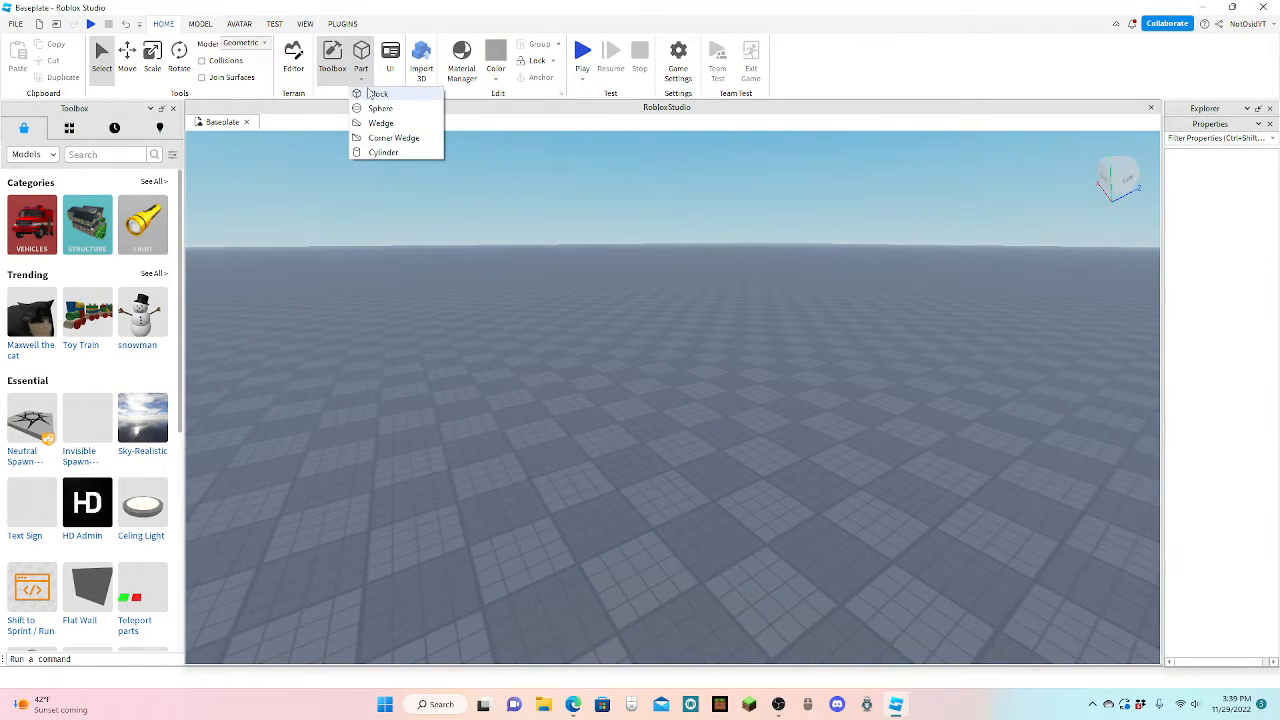
click(378, 93)
click(496, 80)
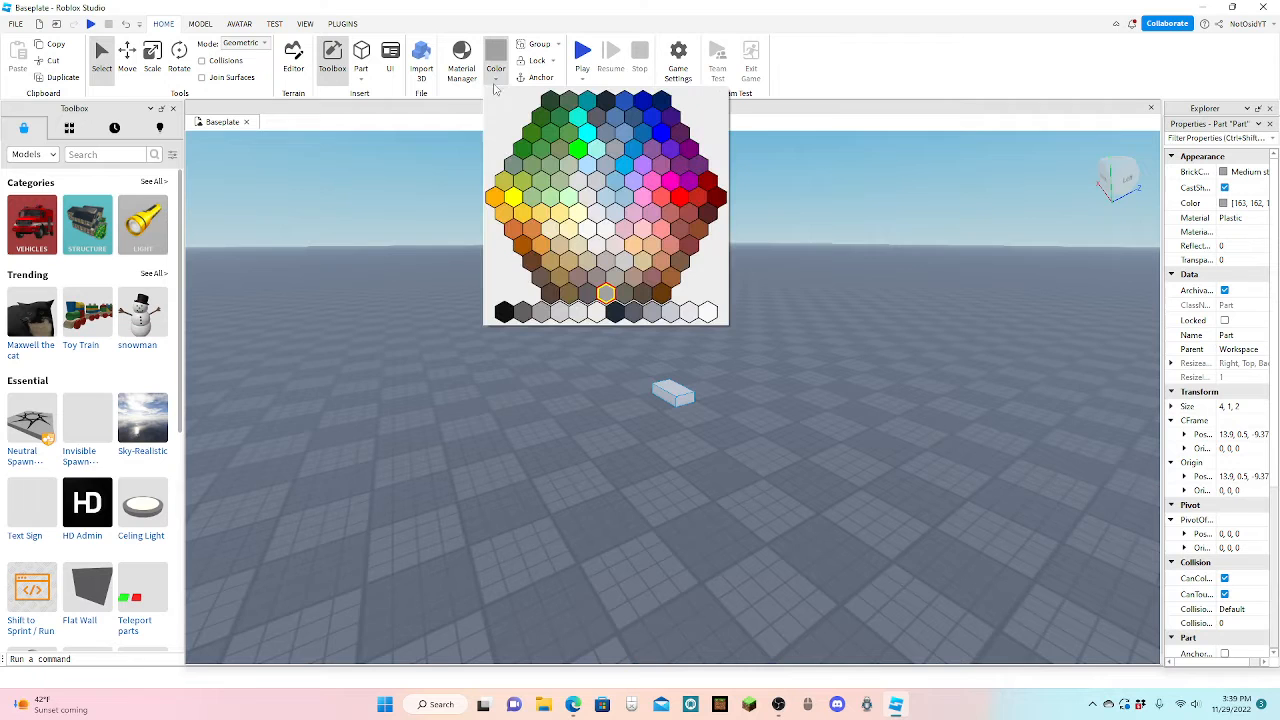
click(578, 149)
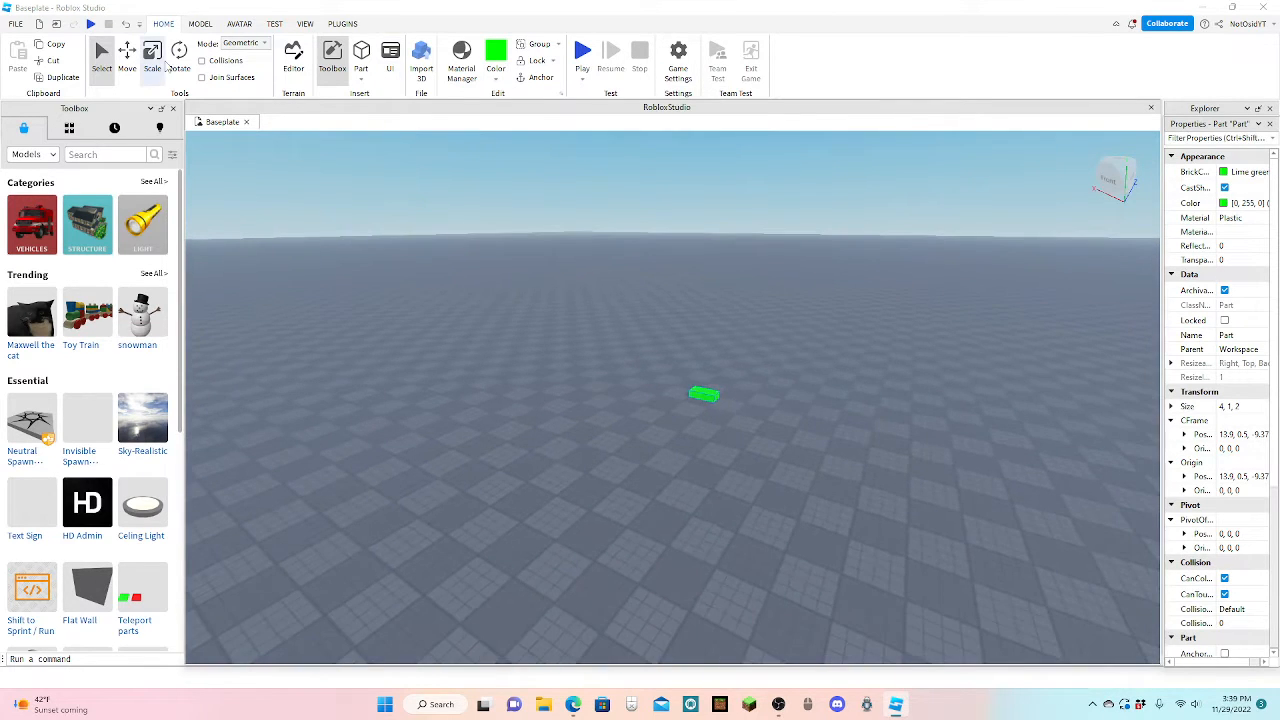
Step: Scale the green block into a tall wall panel filling the scene
key(ctrl+3)
drag(669, 385, 703, 334)
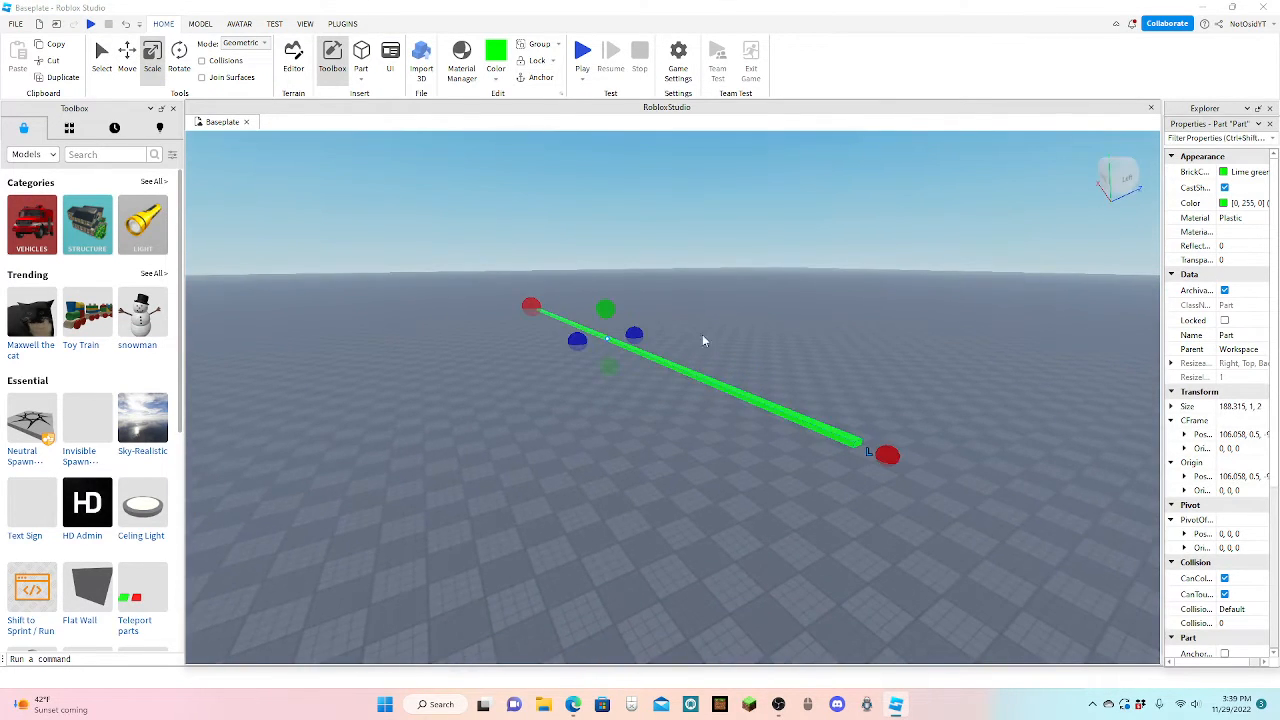
drag(606, 306, 590, 271)
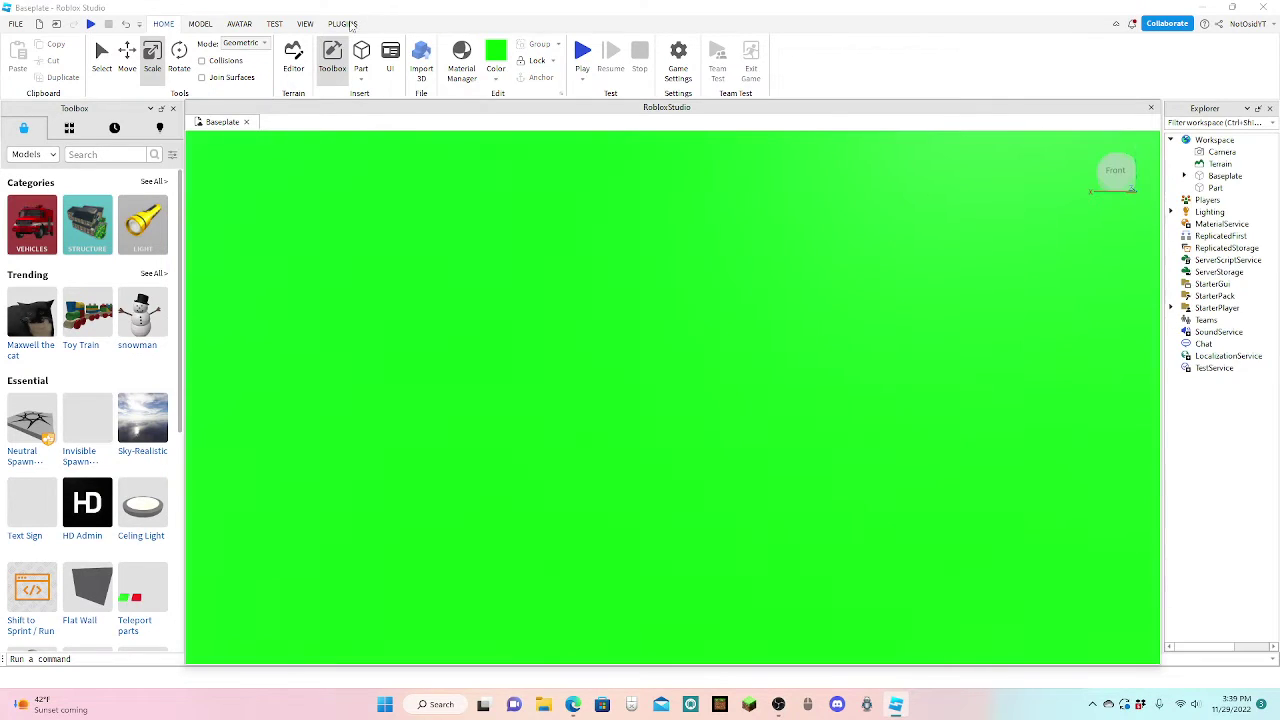
Step: Spawn the NotOsidYT avatar as an R15 rig with Load Character Lite
click(342, 23)
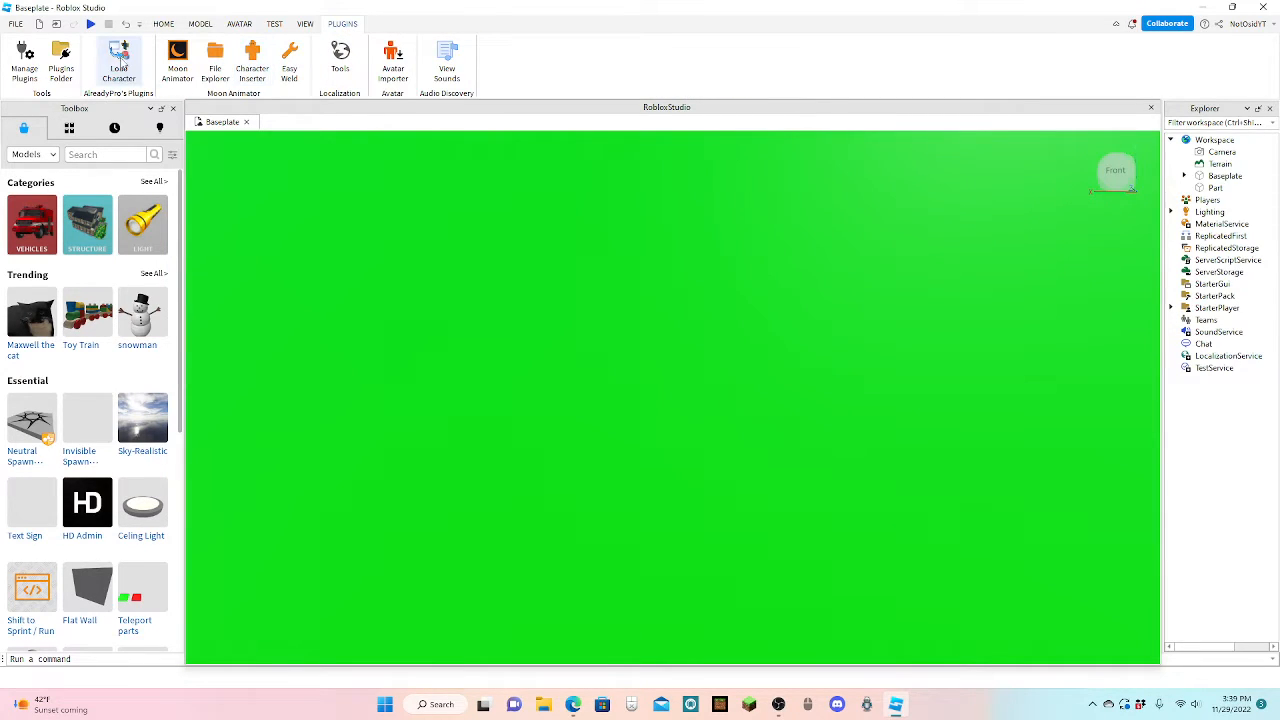
click(118, 62)
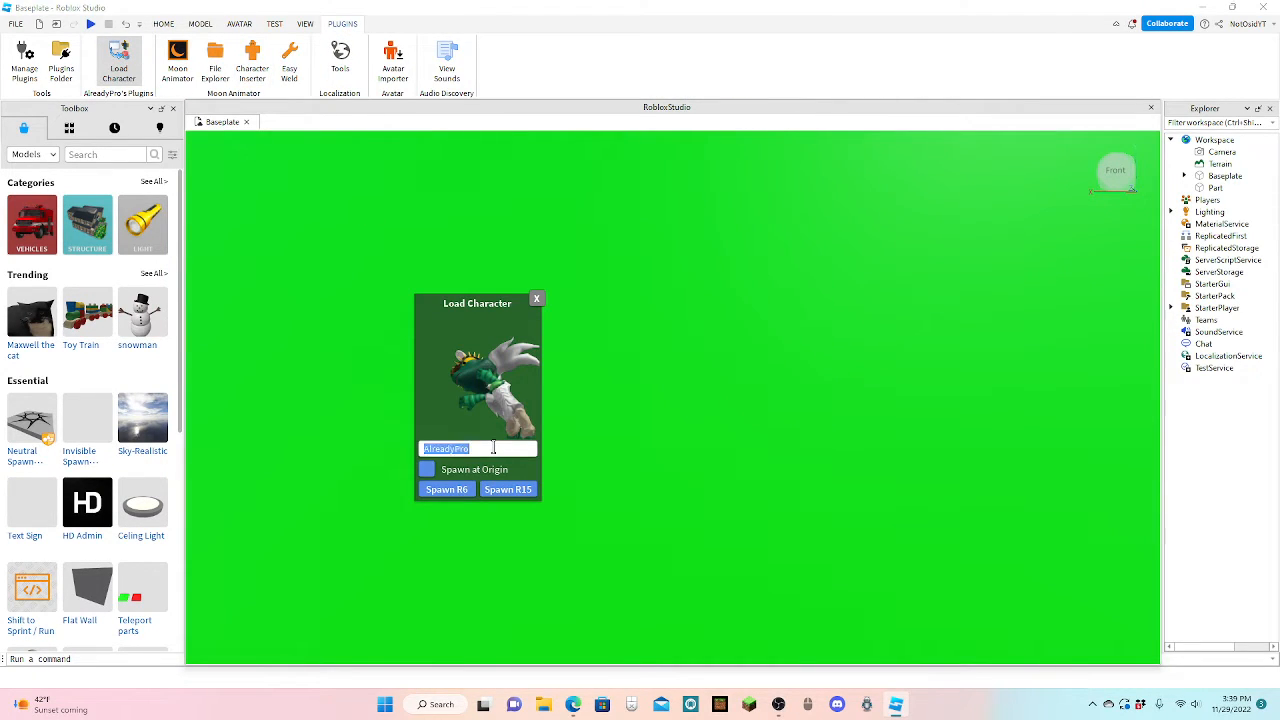
text(noto)
text(tosid)
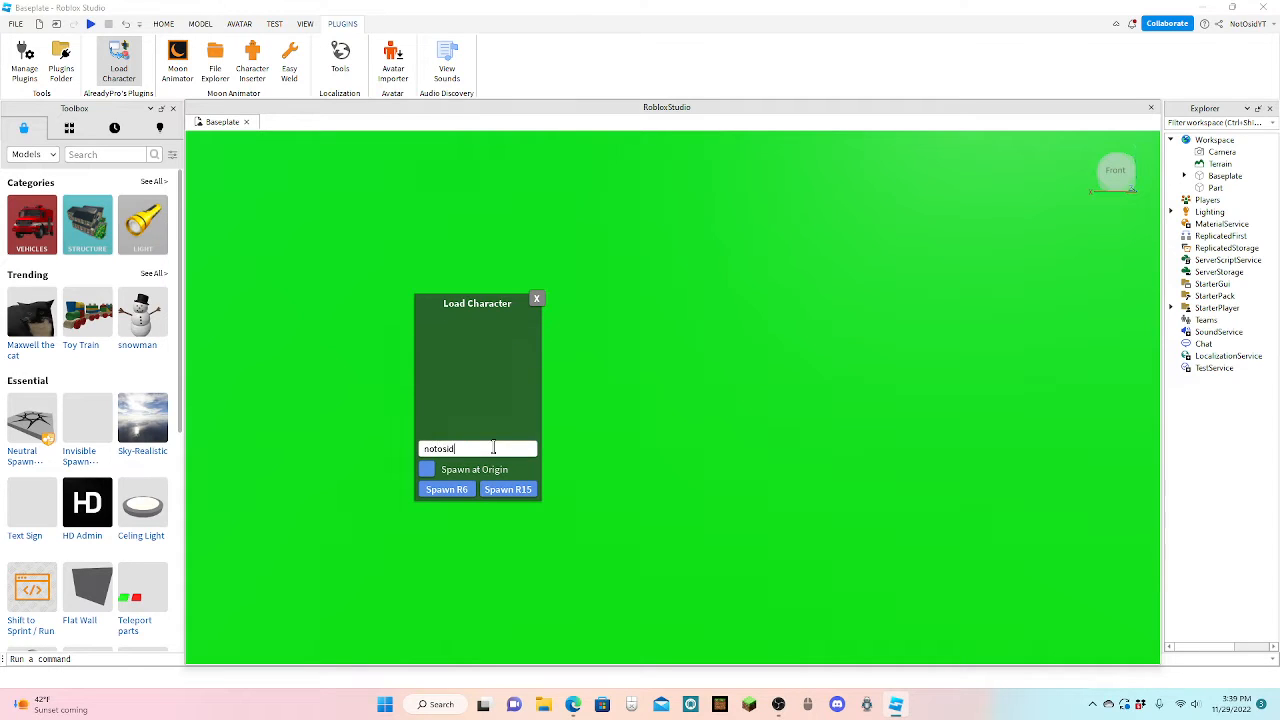
text(yt)
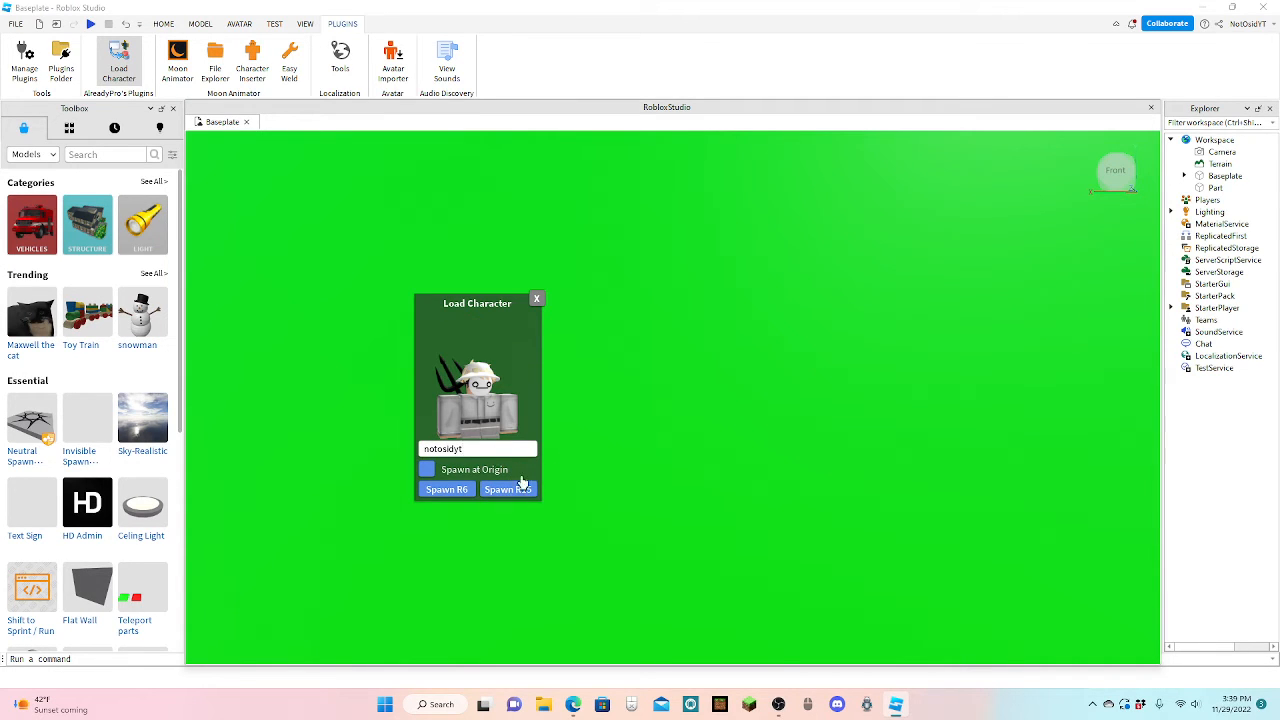
click(521, 483)
click(521, 483)
click(537, 300)
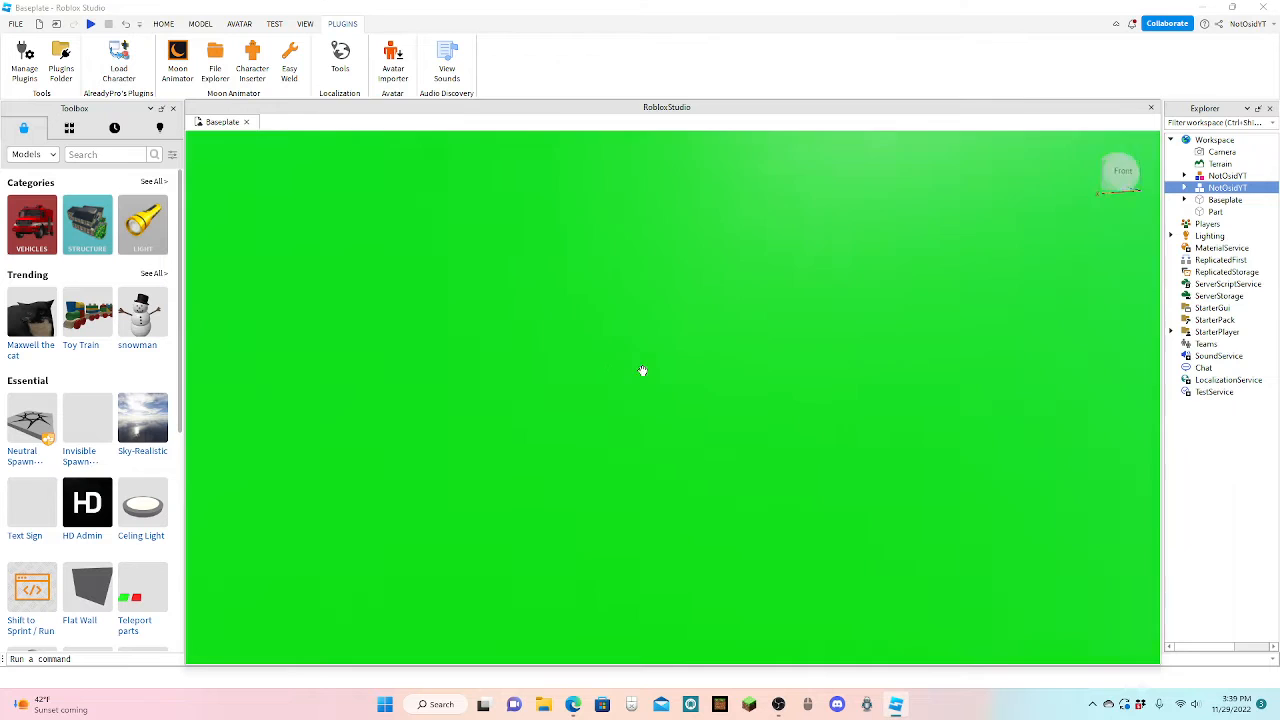
Step: Move the spawned character down in front of the green wall
right_drag(641, 370, 641, 370)
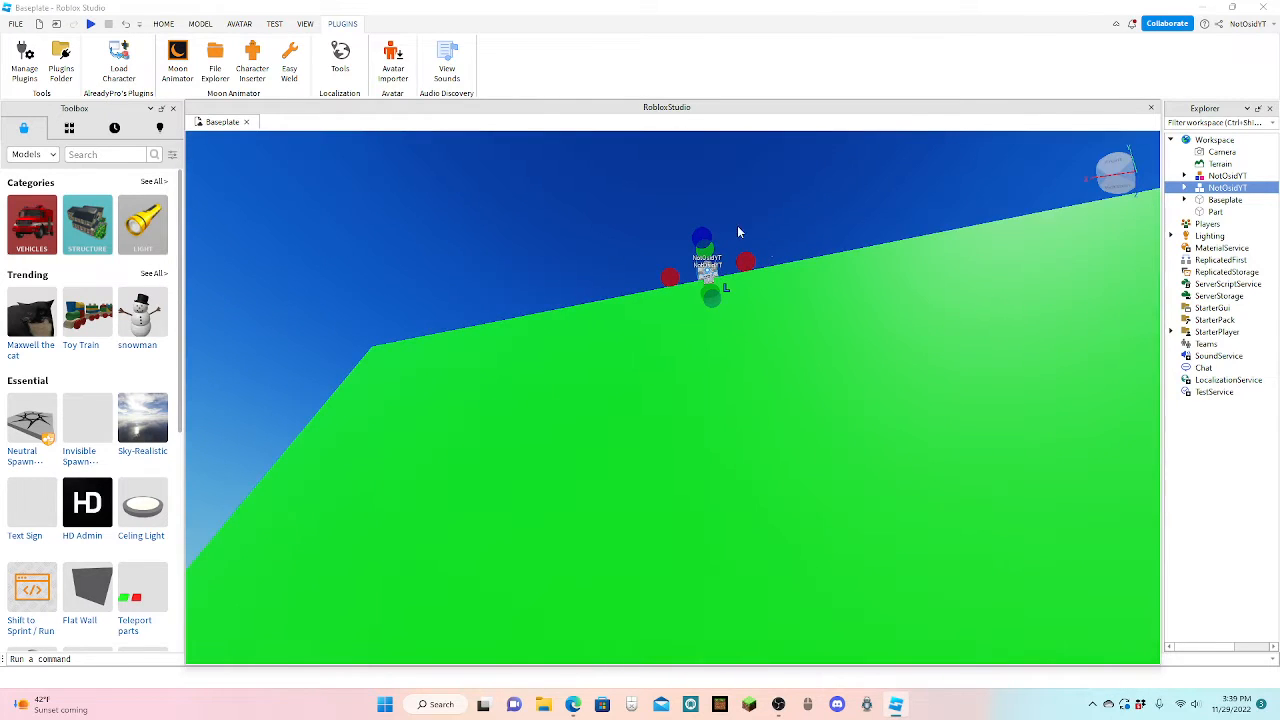
click(165, 25)
key(ctrl+2)
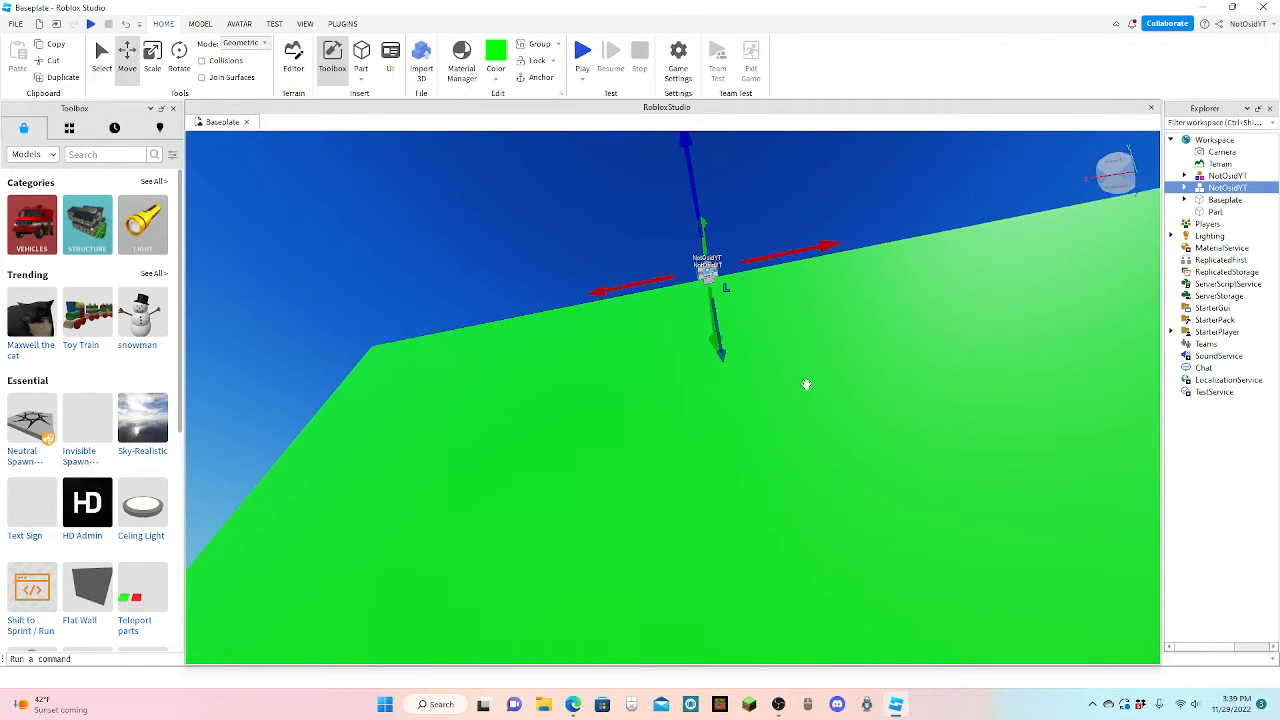
drag(721, 356, 773, 380)
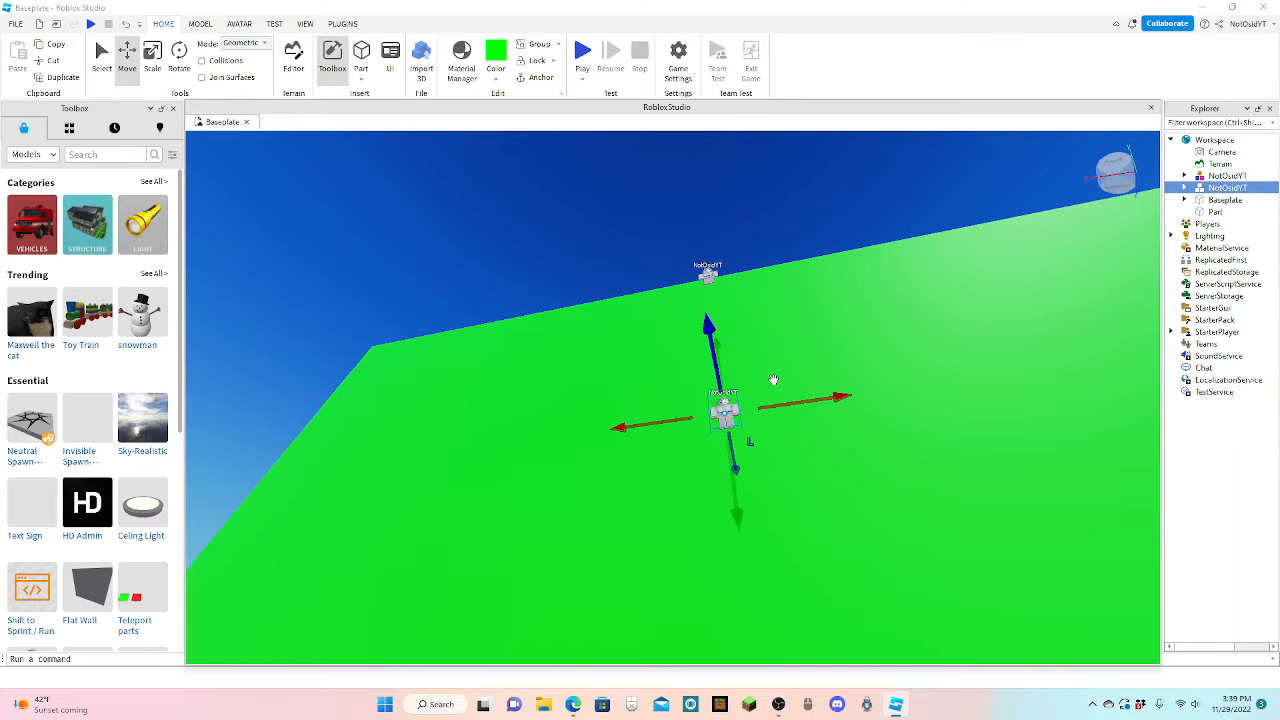
Step: Remove the duplicate character and pull the view back
click(760, 538)
click(741, 492)
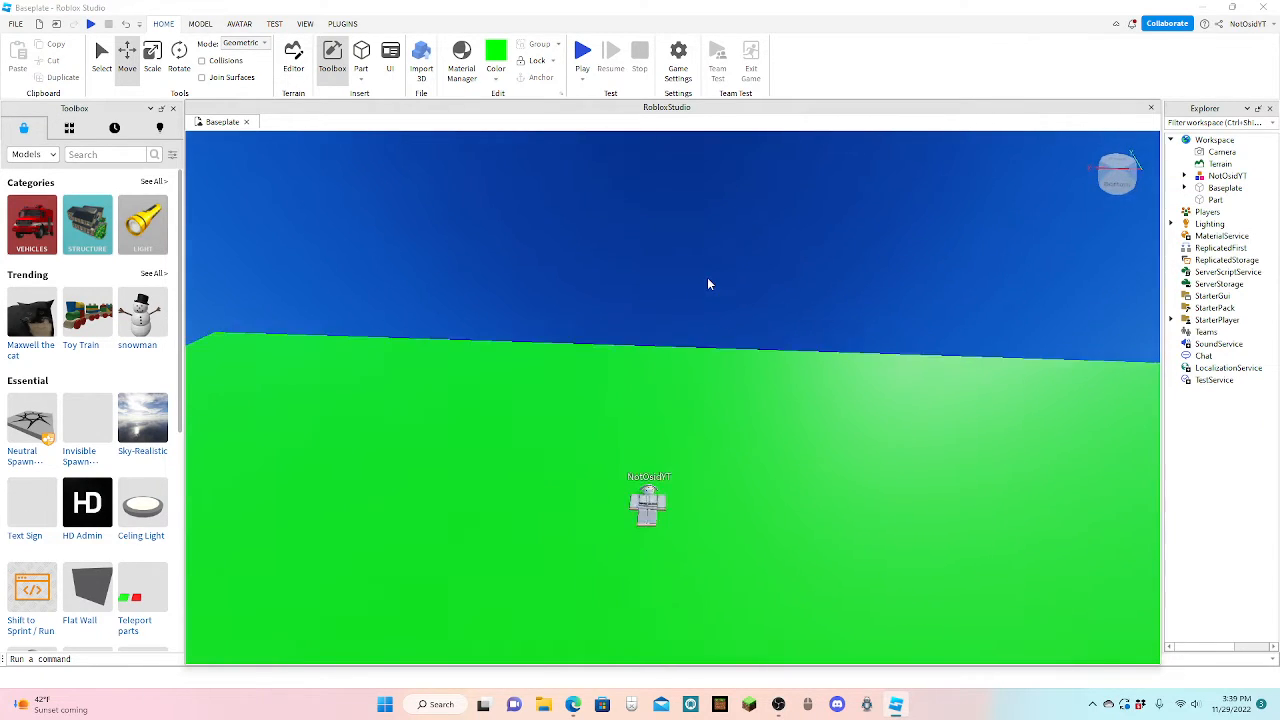
key(w)
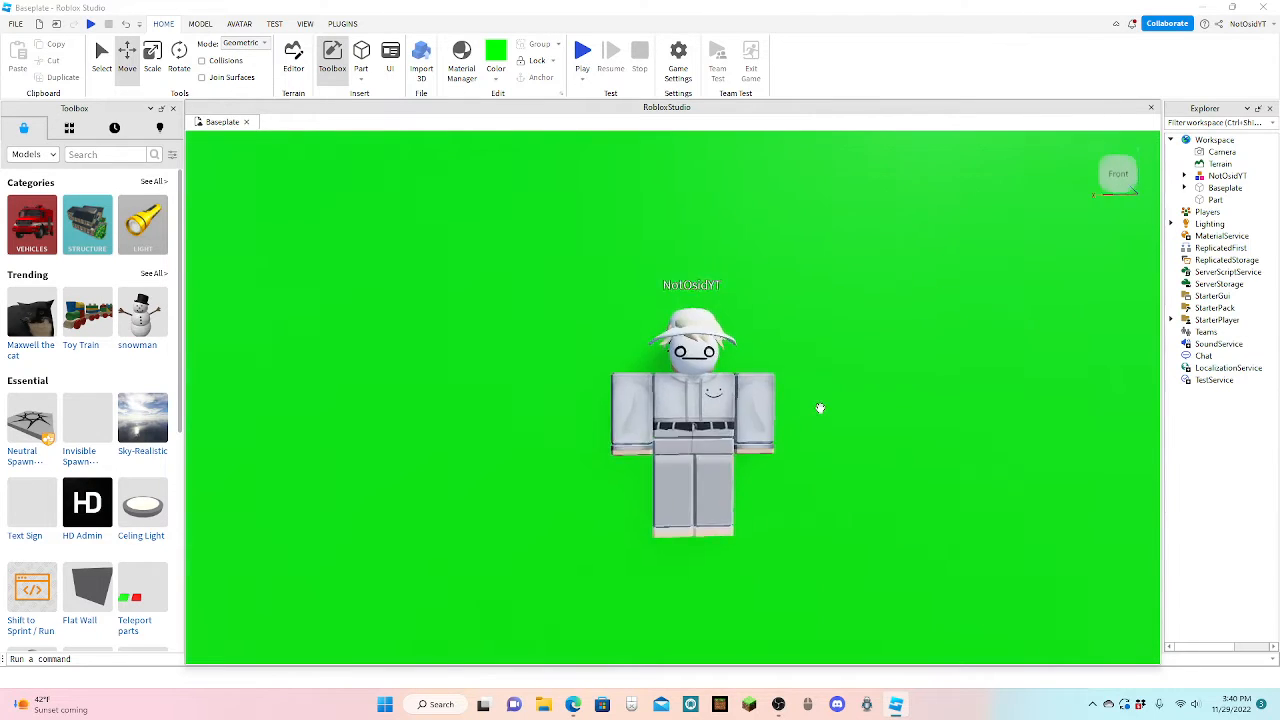
key(s)
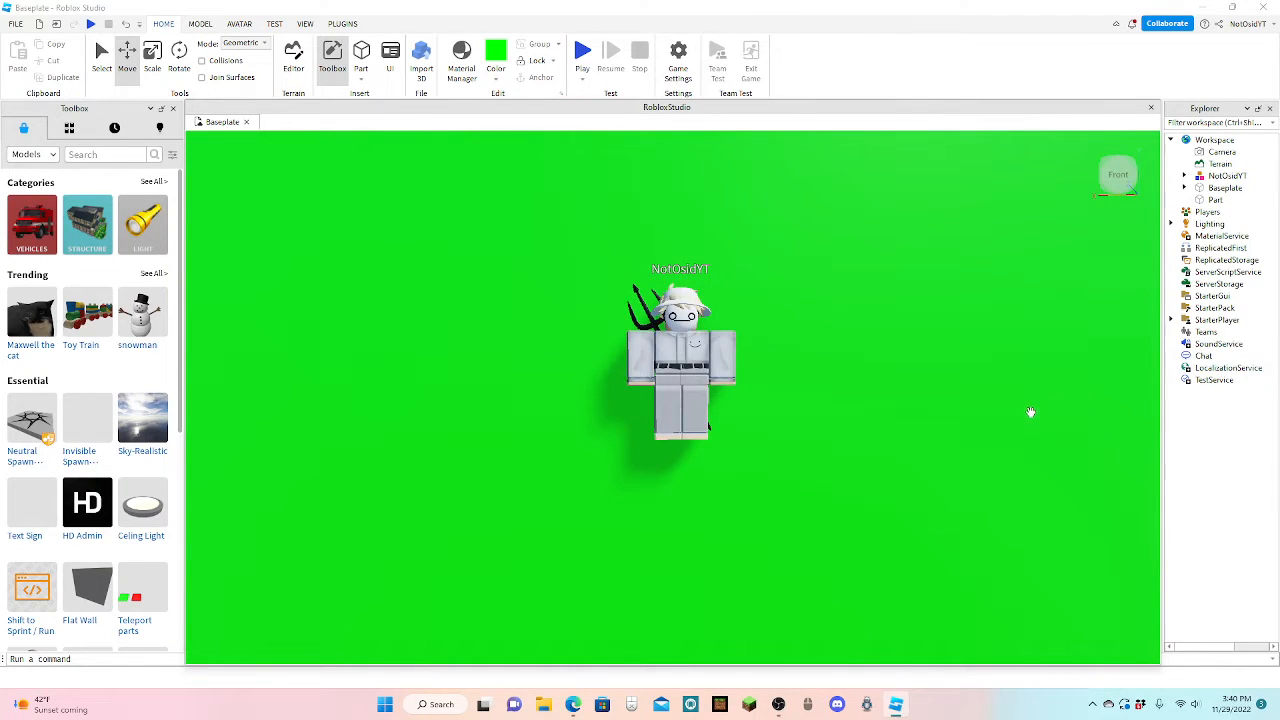
Step: Turn off global shadows in the Lighting service properties
click(1210, 225)
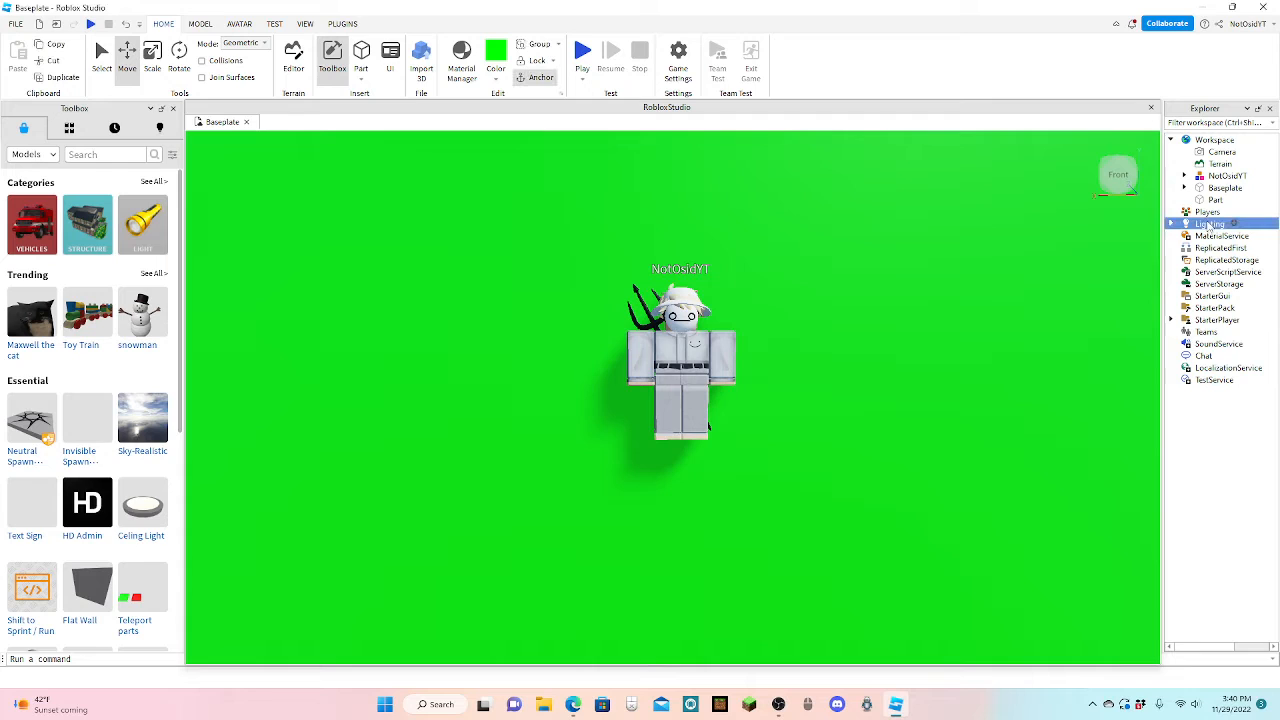
click(306, 24)
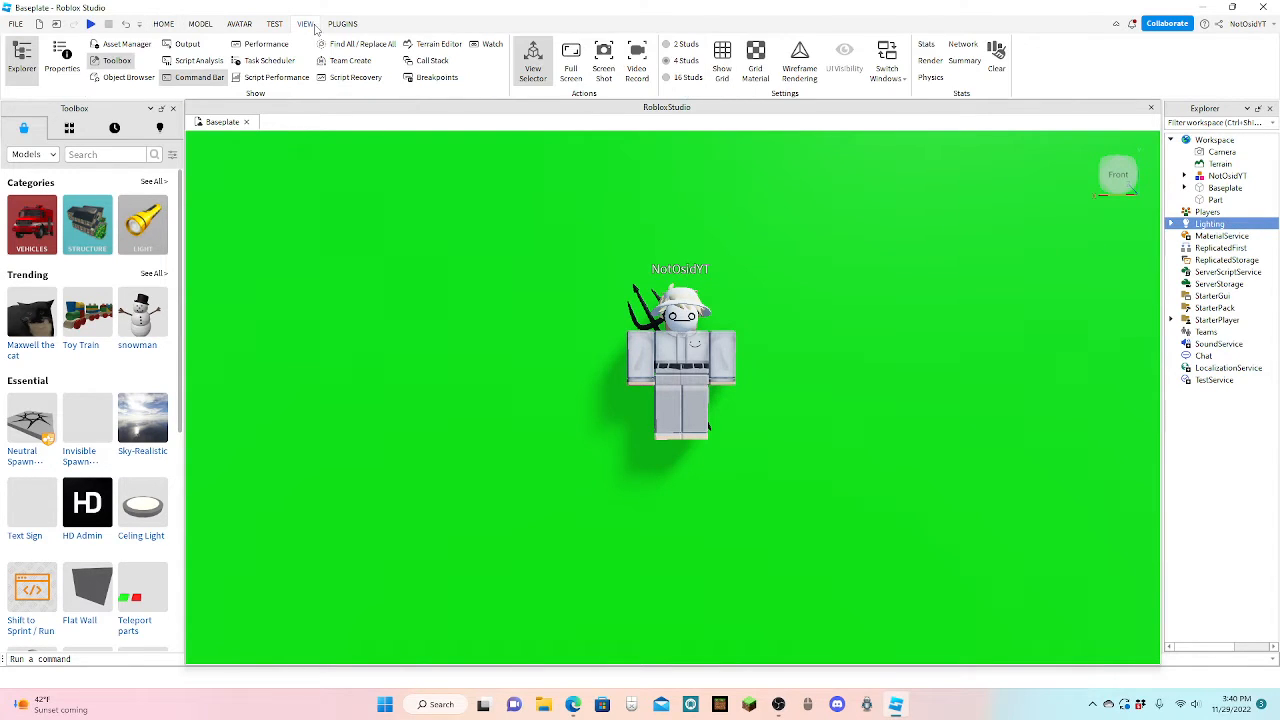
click(64, 57)
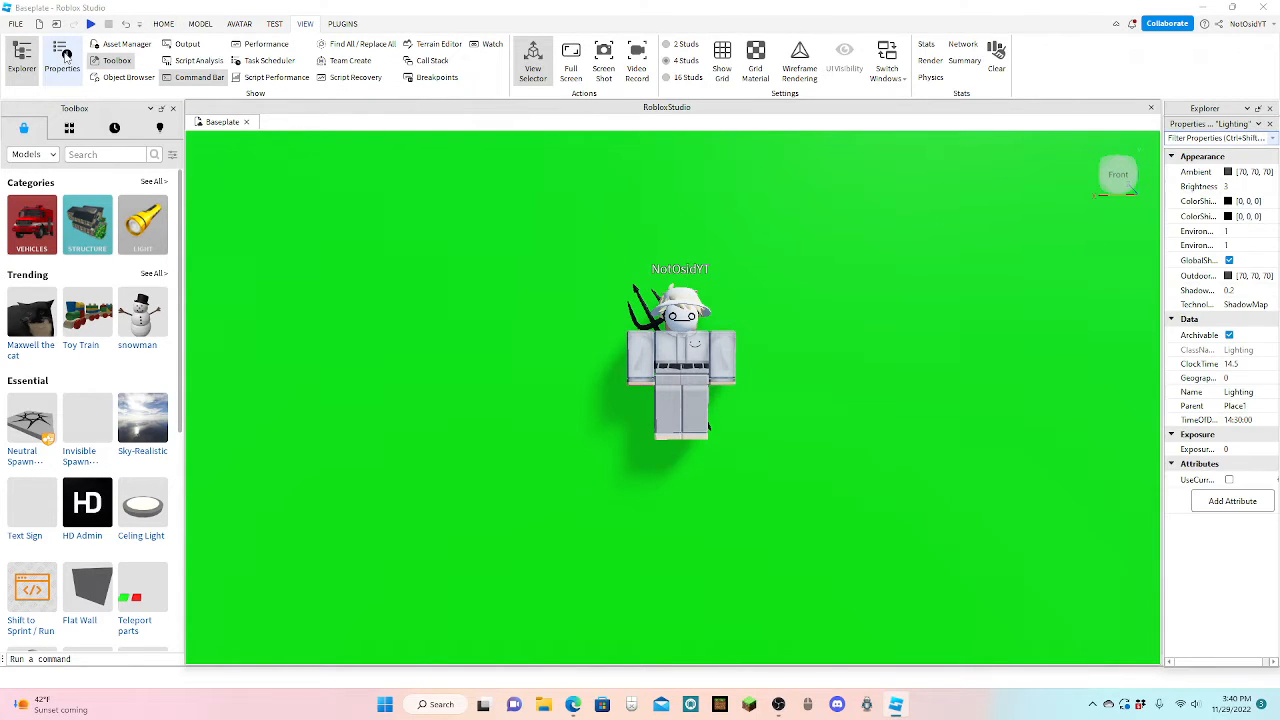
click(1229, 260)
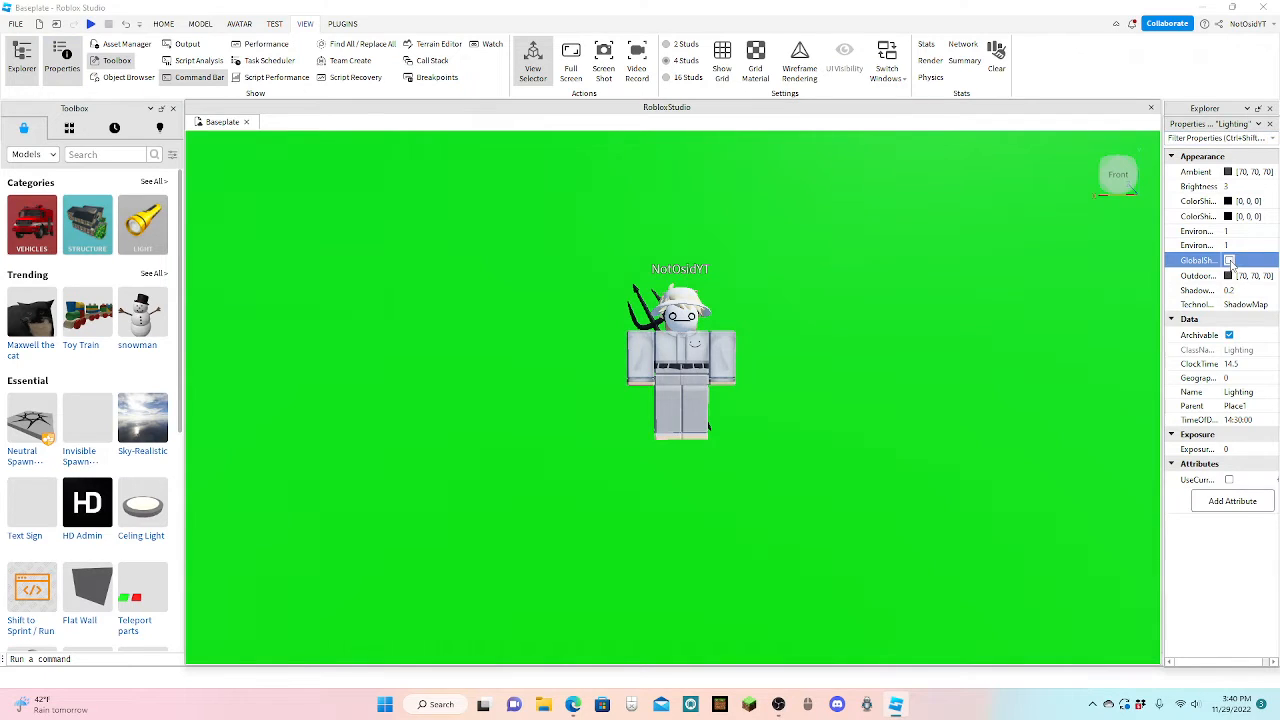
click(62, 57)
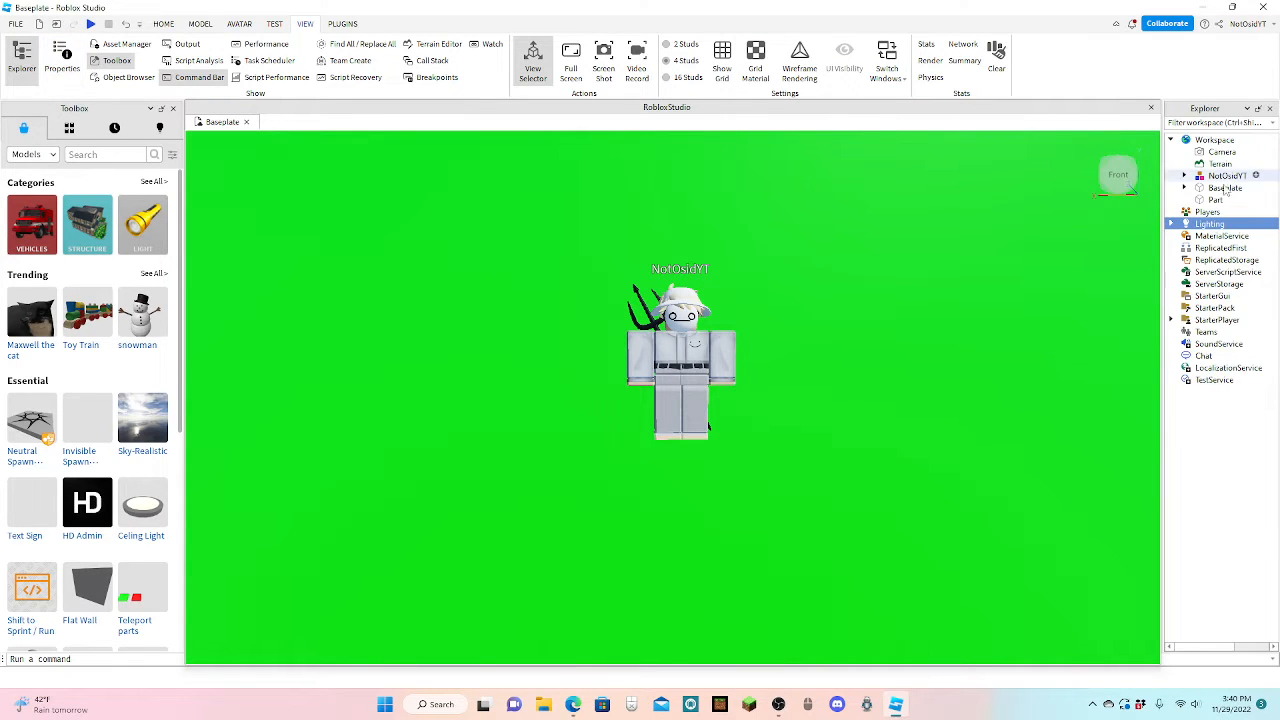
scroll(768, 344, up, 1)
scroll(771, 343, up, 3)
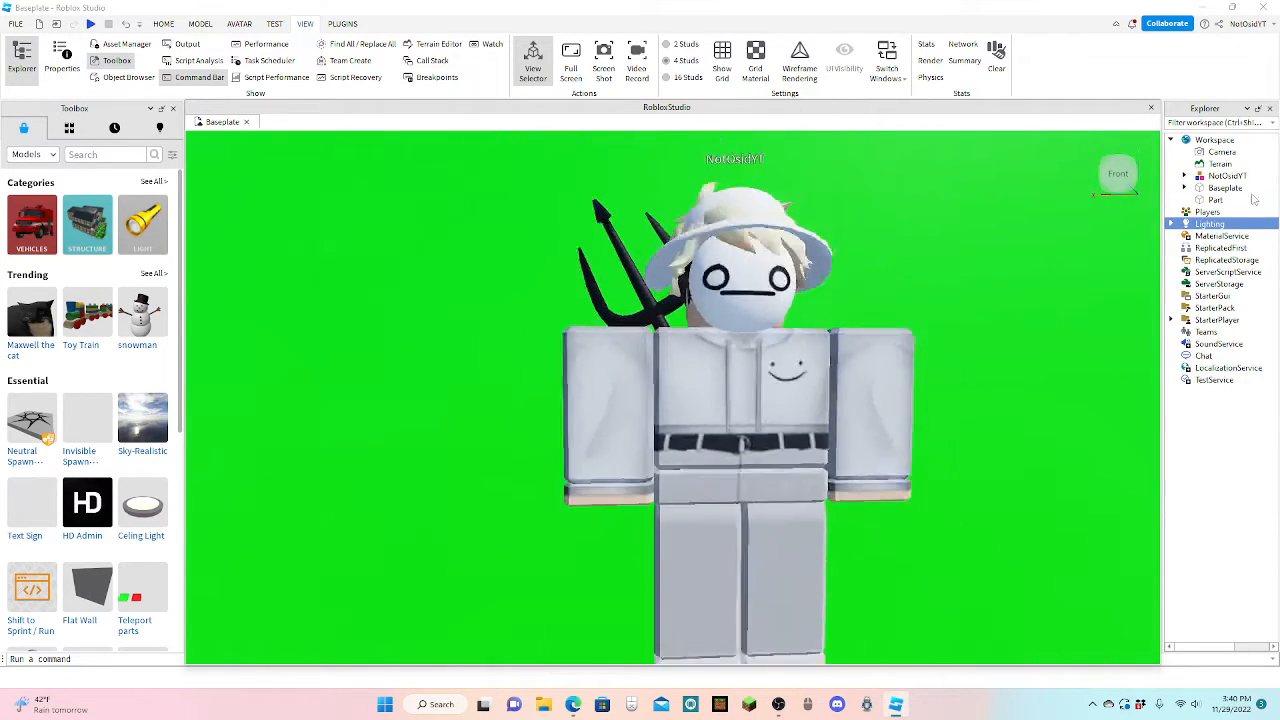
scroll(771, 343, down, 2)
Step: Clear the avatar model's name so its label disappears and select the backdrop
click(1226, 176)
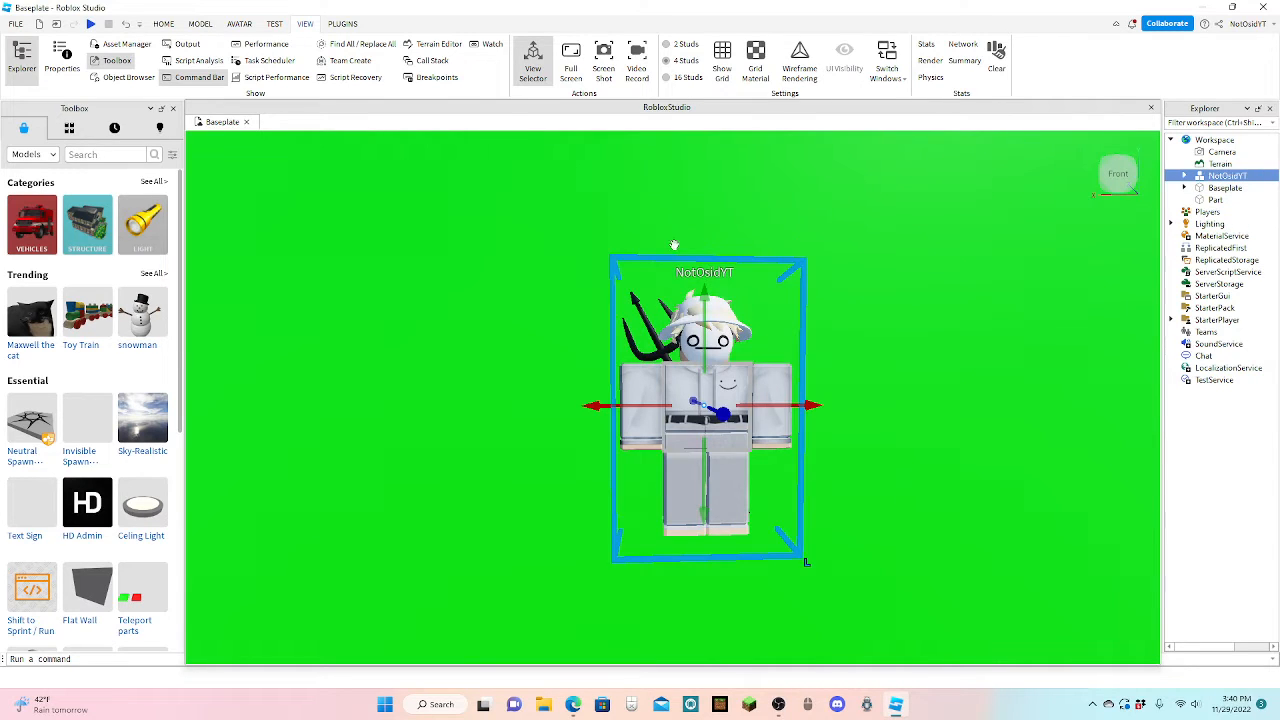
click(61, 58)
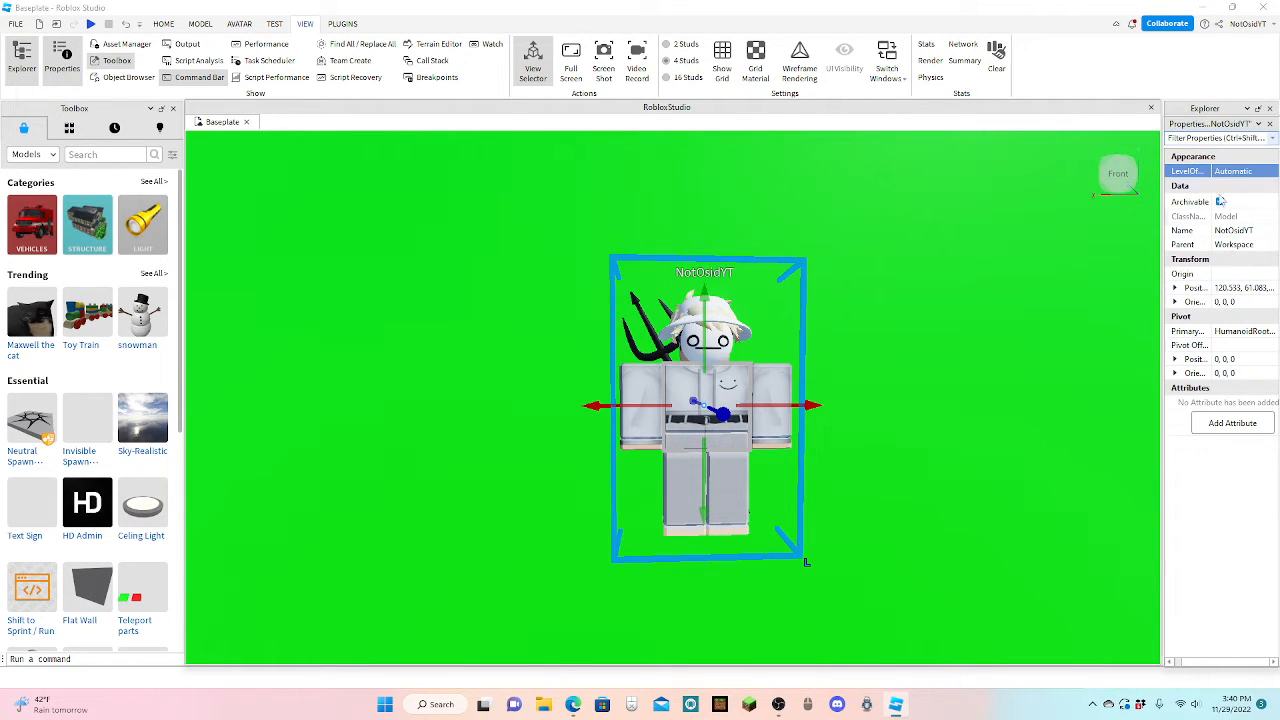
click(1224, 229)
key(Return)
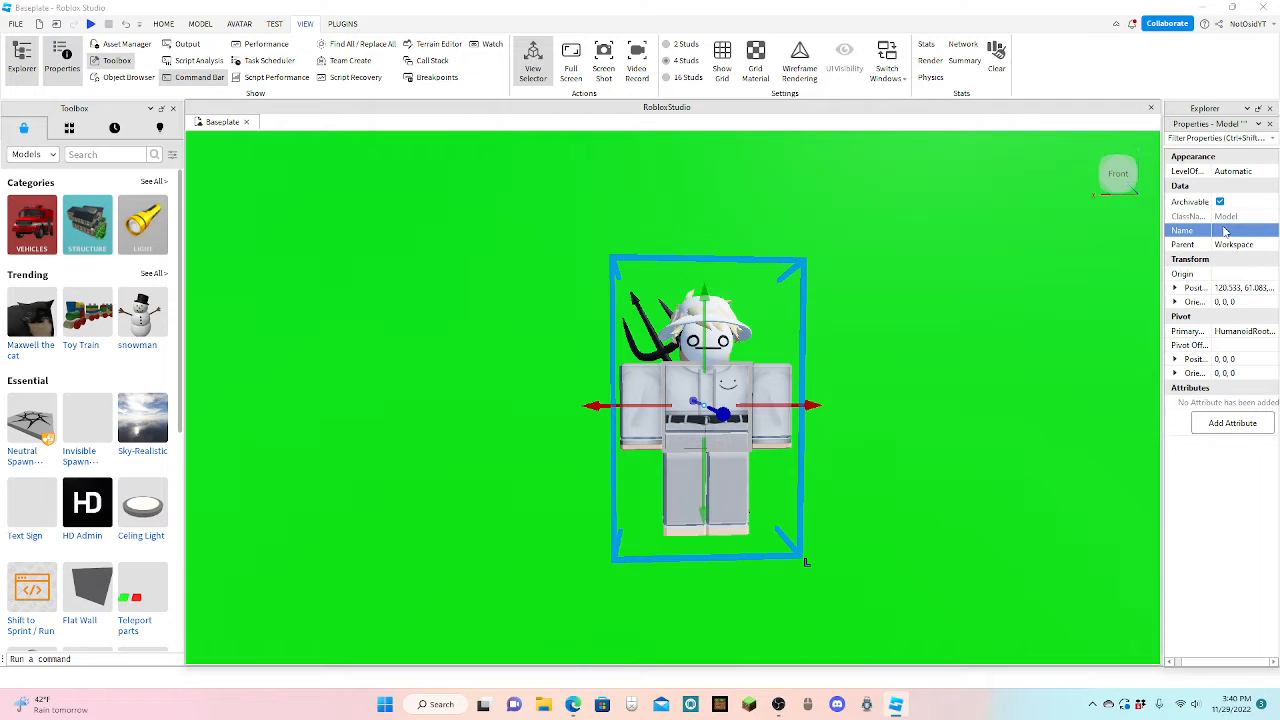
click(948, 424)
scroll(948, 424, down, 5)
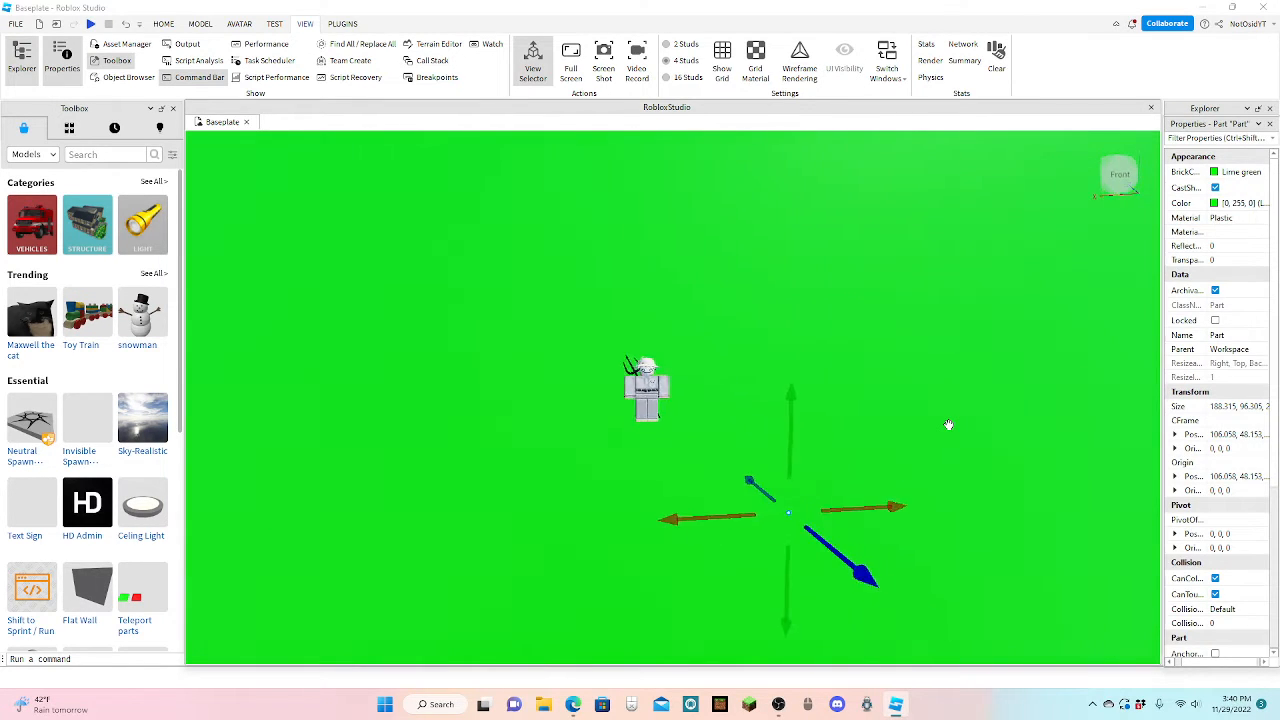
scroll(948, 424, up, 3)
scroll(948, 424, up, 2)
click(343, 24)
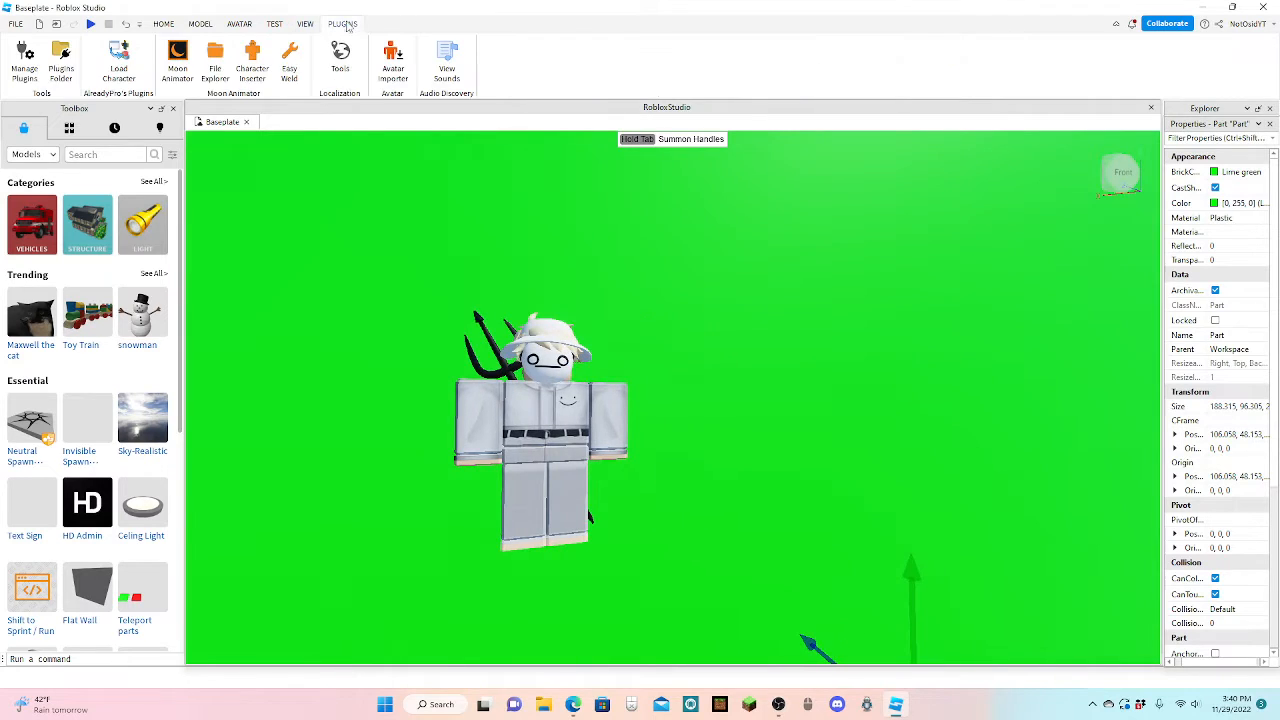
Step: Create a new Moon Animator animation named ee
click(177, 58)
drag(491, 311, 756, 300)
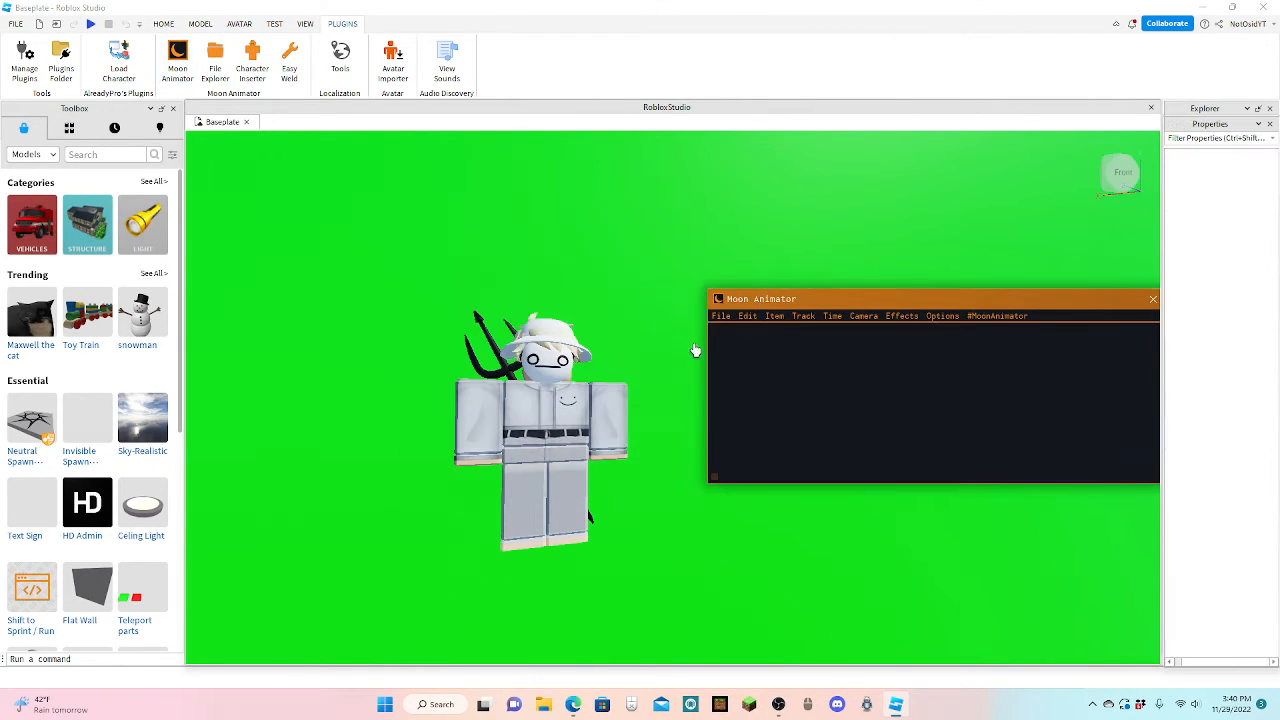
click(720, 318)
click(755, 346)
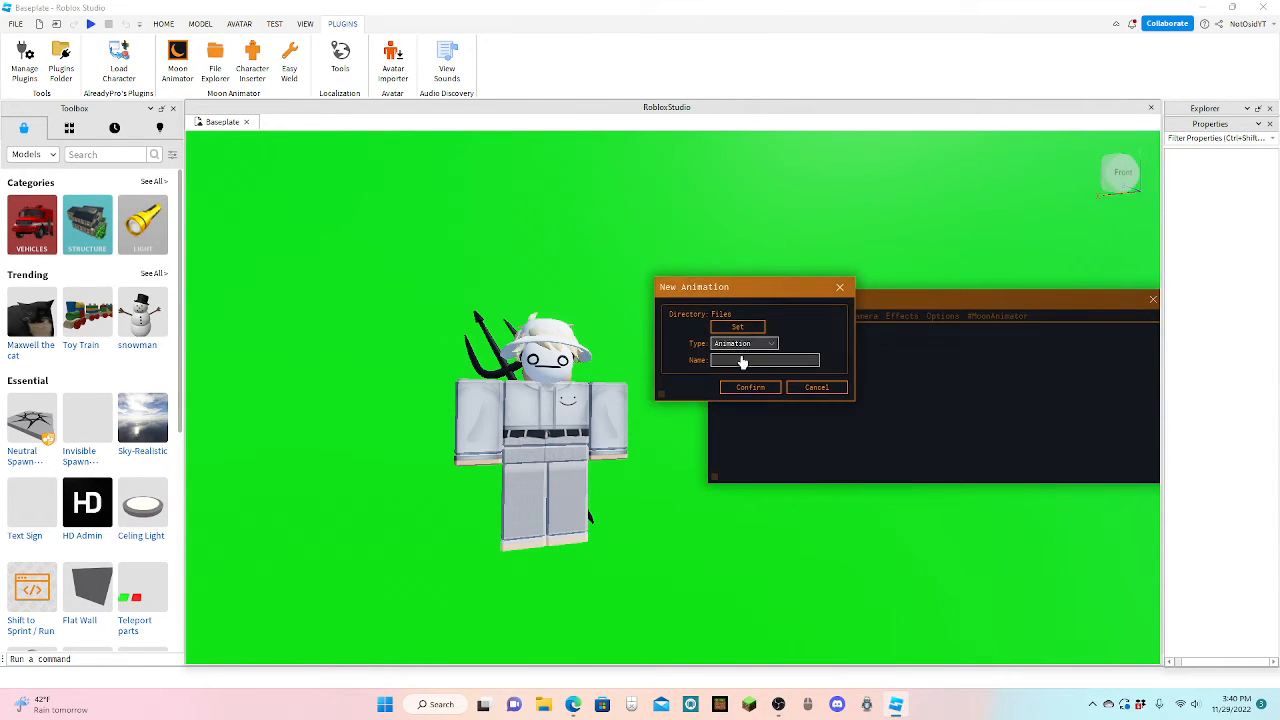
text(ee)
click(744, 388)
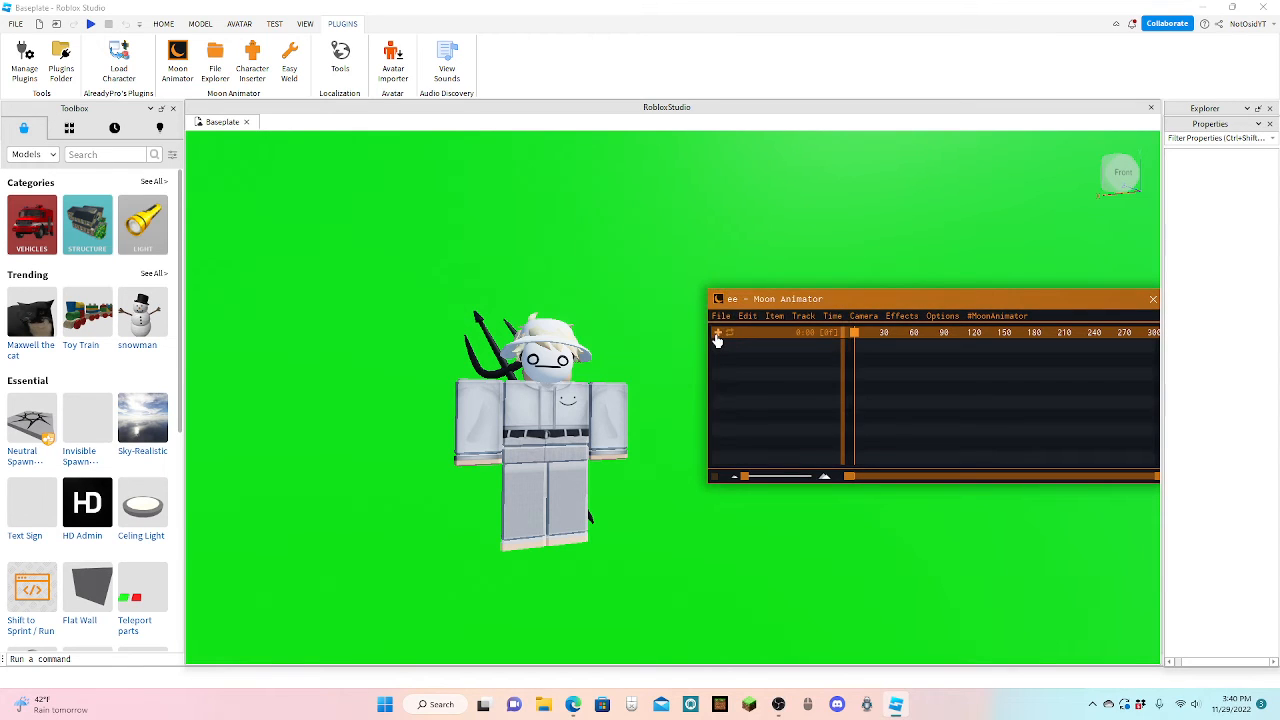
Step: Add the character rig to the animation timeline
click(717, 335)
click(522, 392)
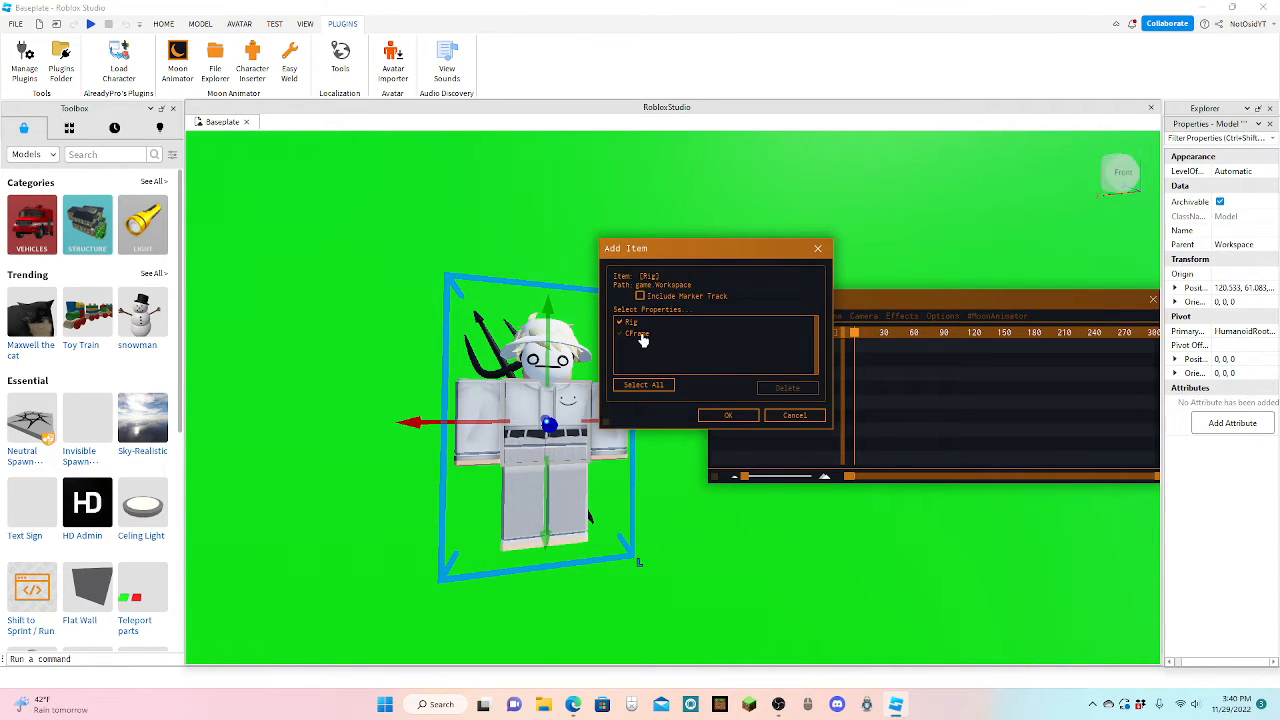
click(700, 417)
drag(745, 297, 1135, 428)
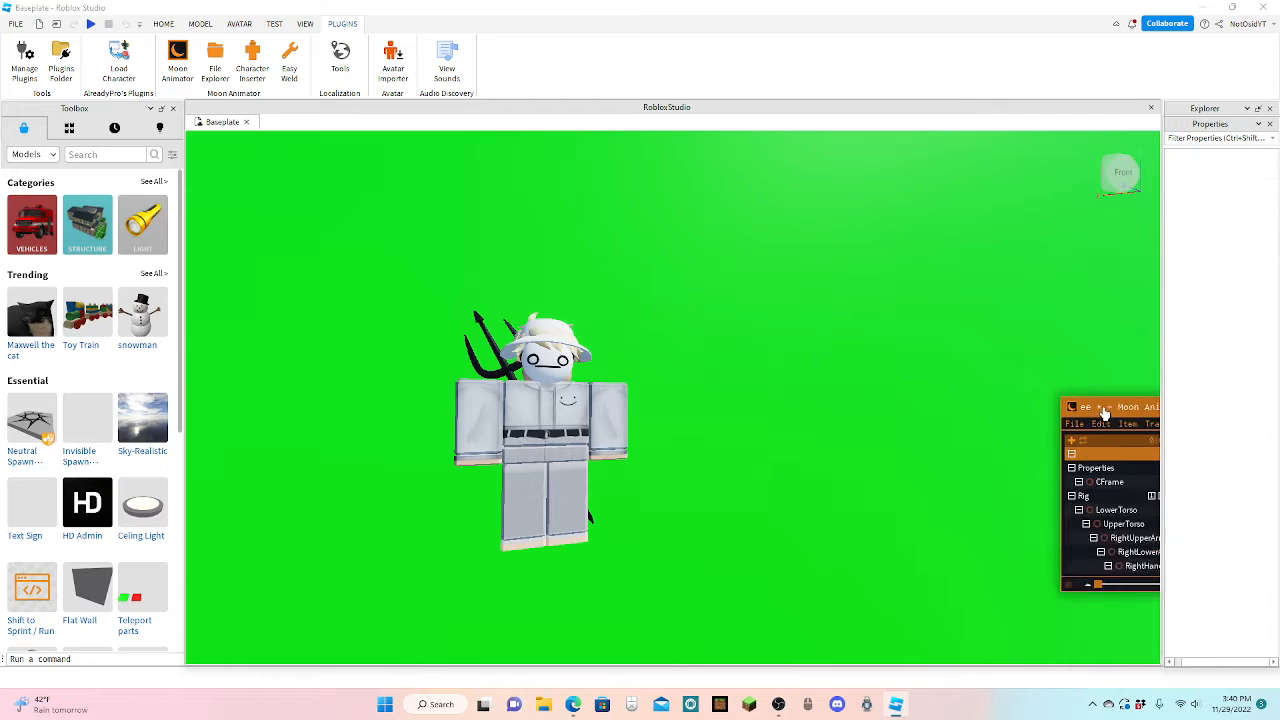
right_drag(877, 391, 877, 391)
Step: Pose the legs, torso and arms by rotating body parts
click(740, 455)
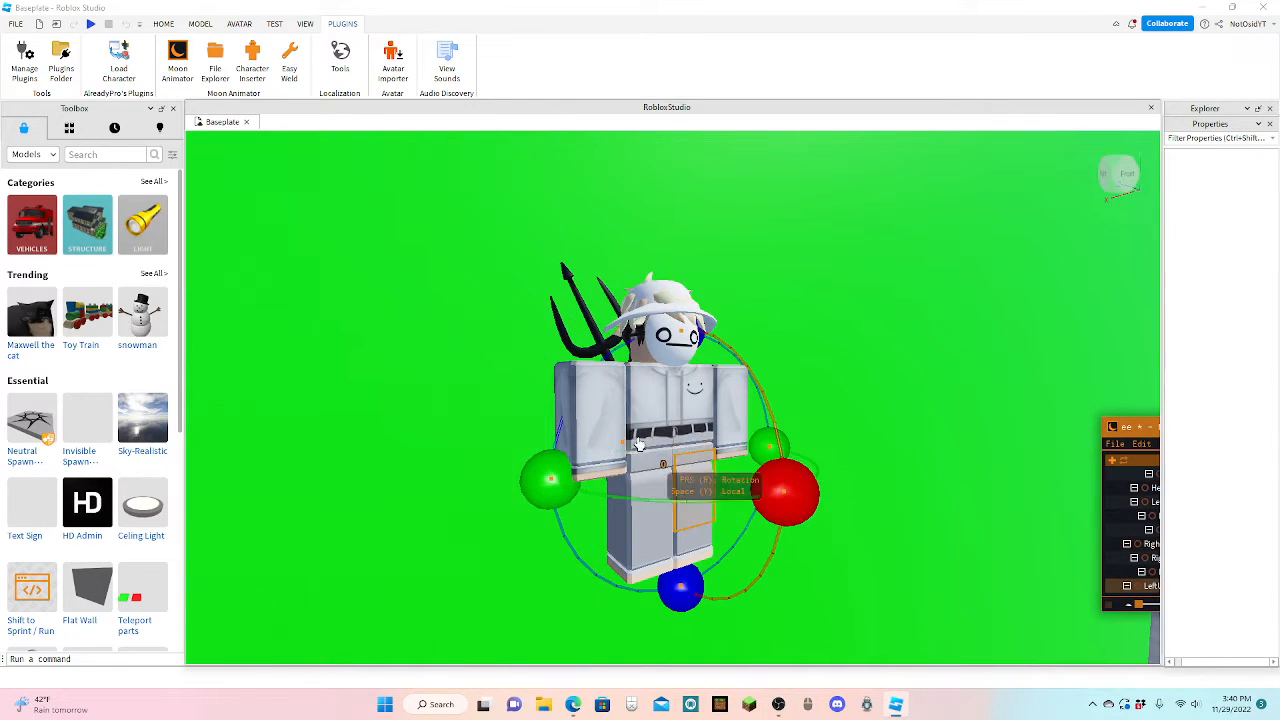
click(740, 455)
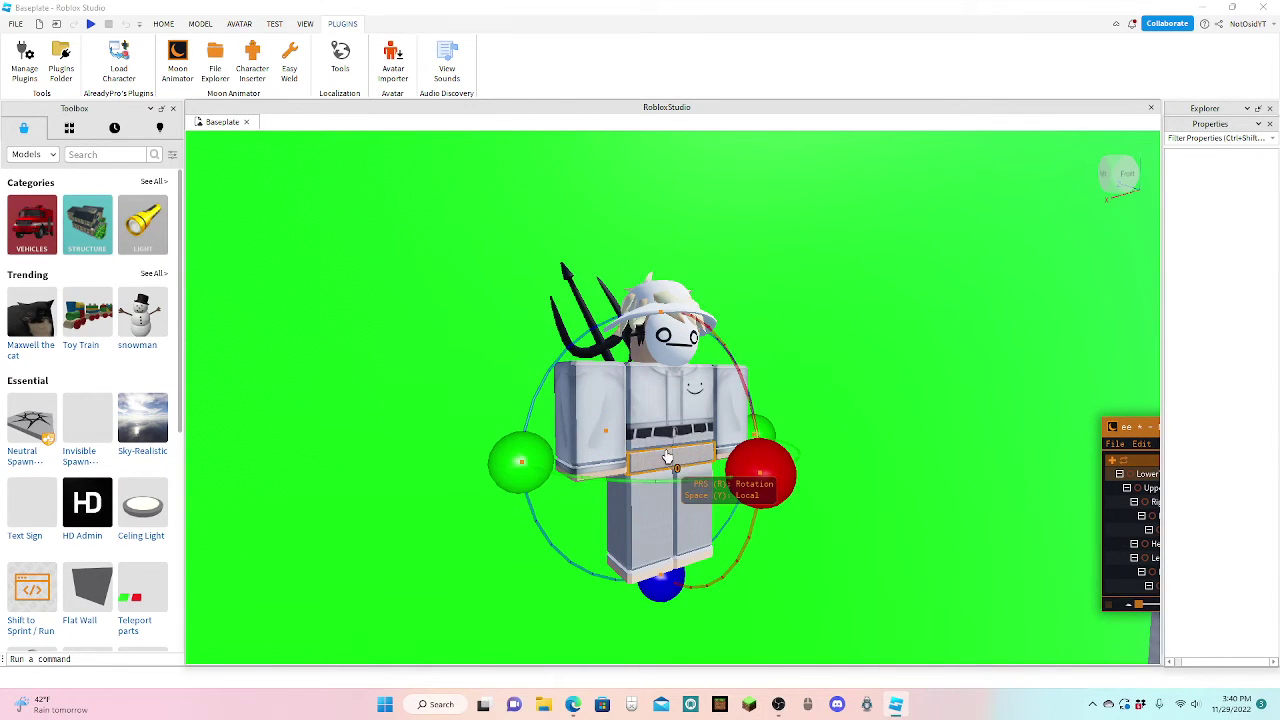
click(1270, 124)
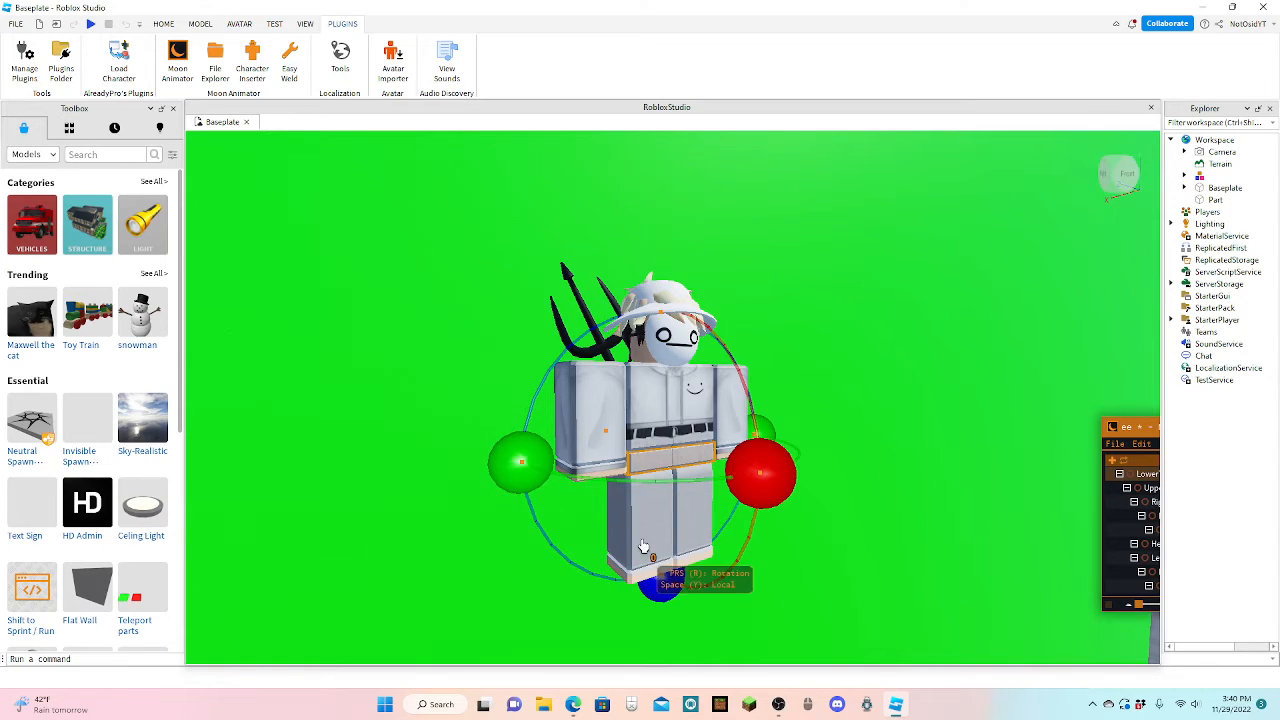
scroll(643, 547, down, 3)
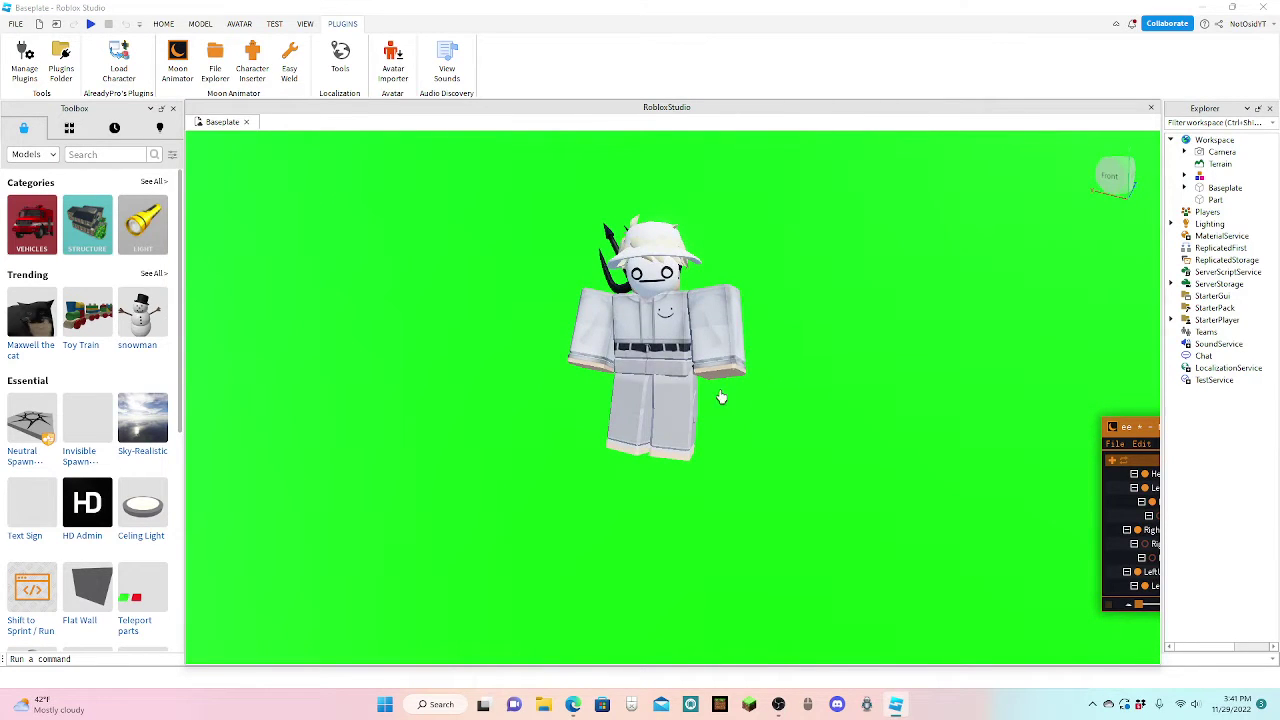
click(721, 397)
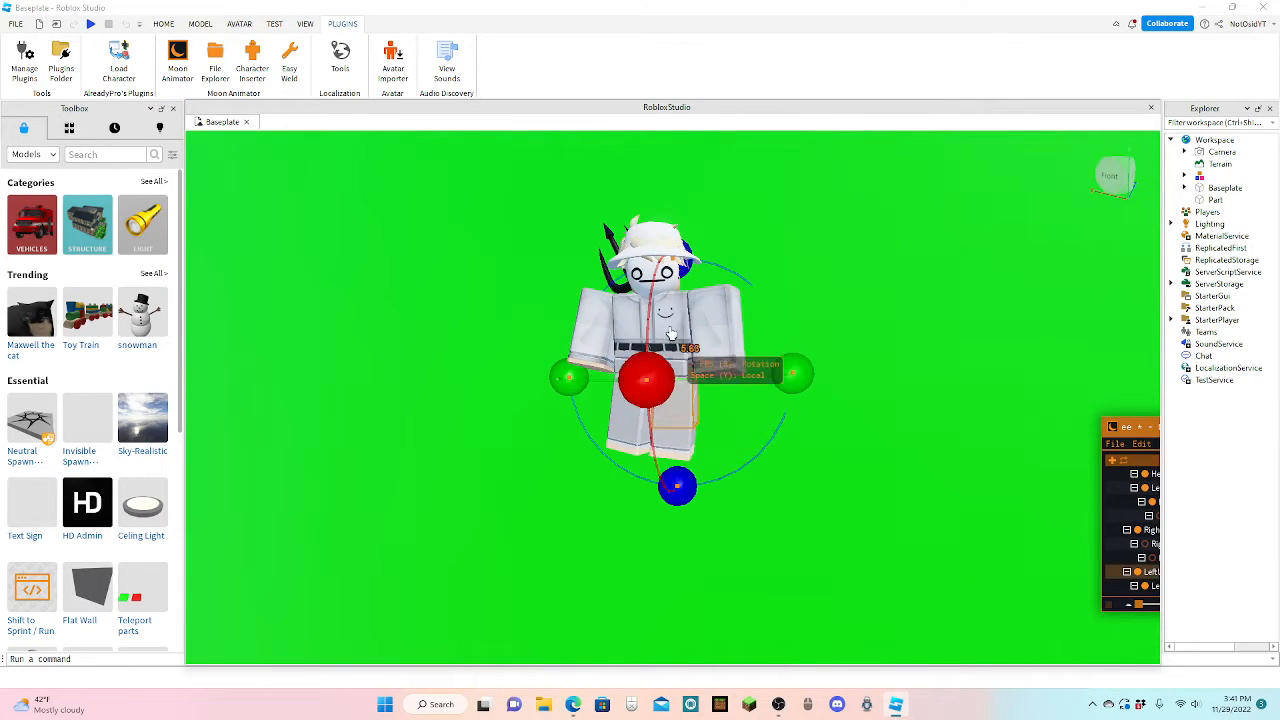
click(631, 354)
drag(648, 268, 640, 272)
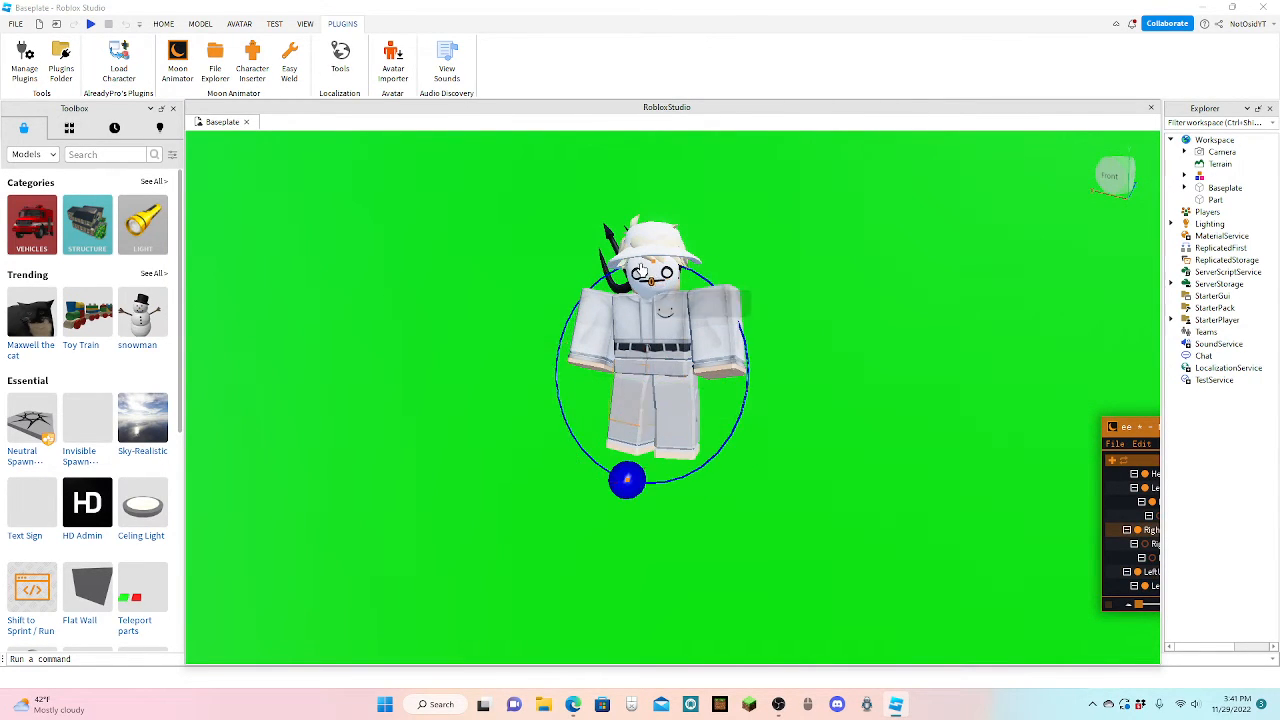
click(794, 423)
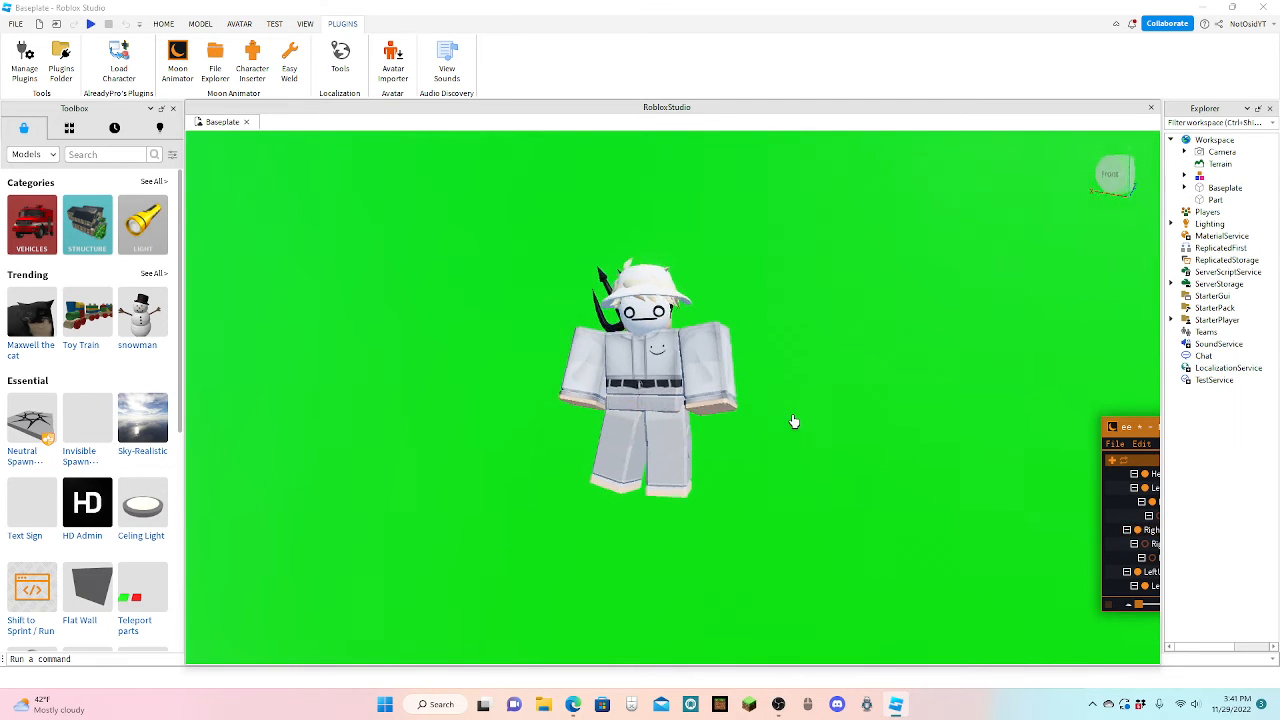
scroll(793, 420, up, 3)
scroll(793, 421, down, 2)
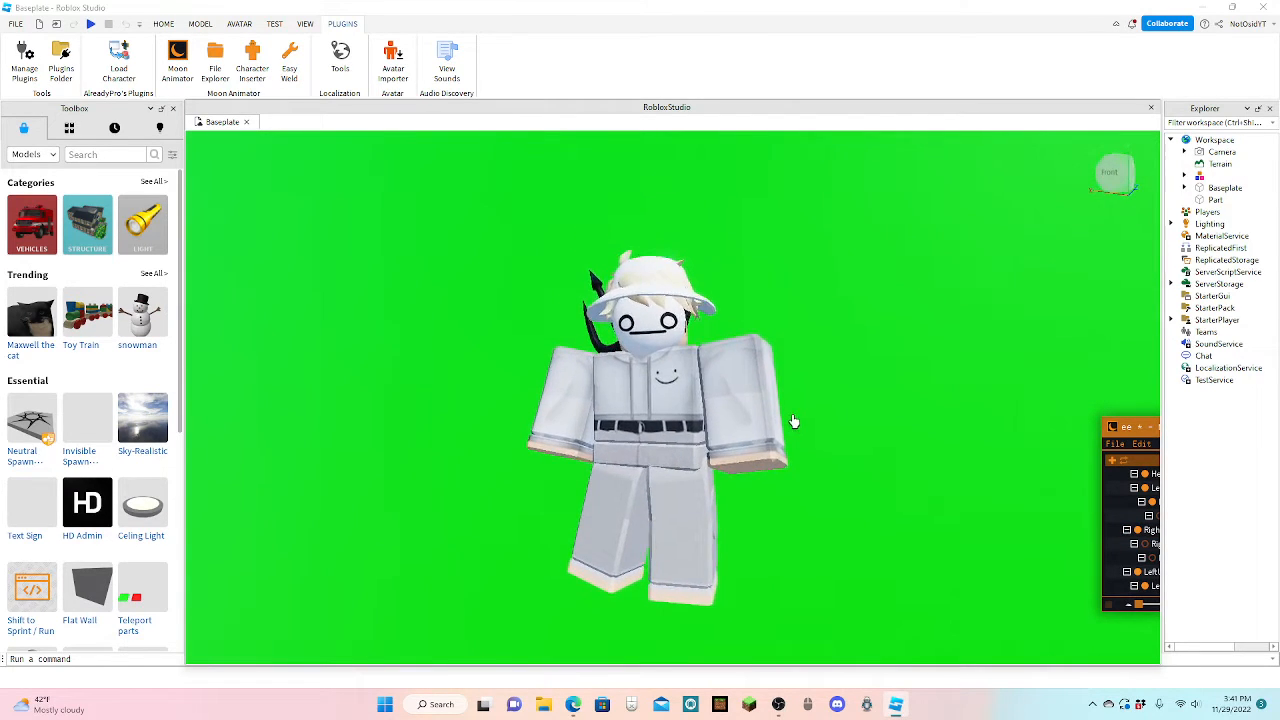
scroll(793, 421, up, 5)
scroll(793, 421, down, 5)
Step: Pose the head and turn the view to face the character front-on
click(683, 356)
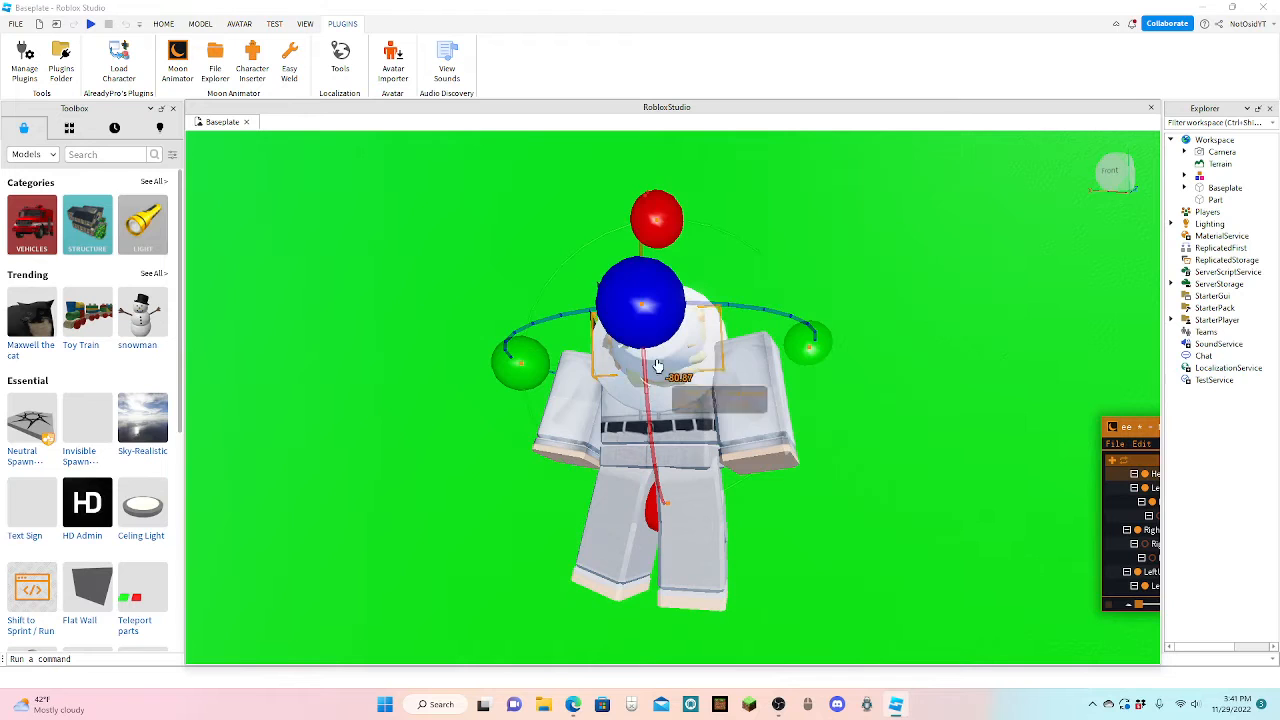
right_drag(683, 356, 583, 369)
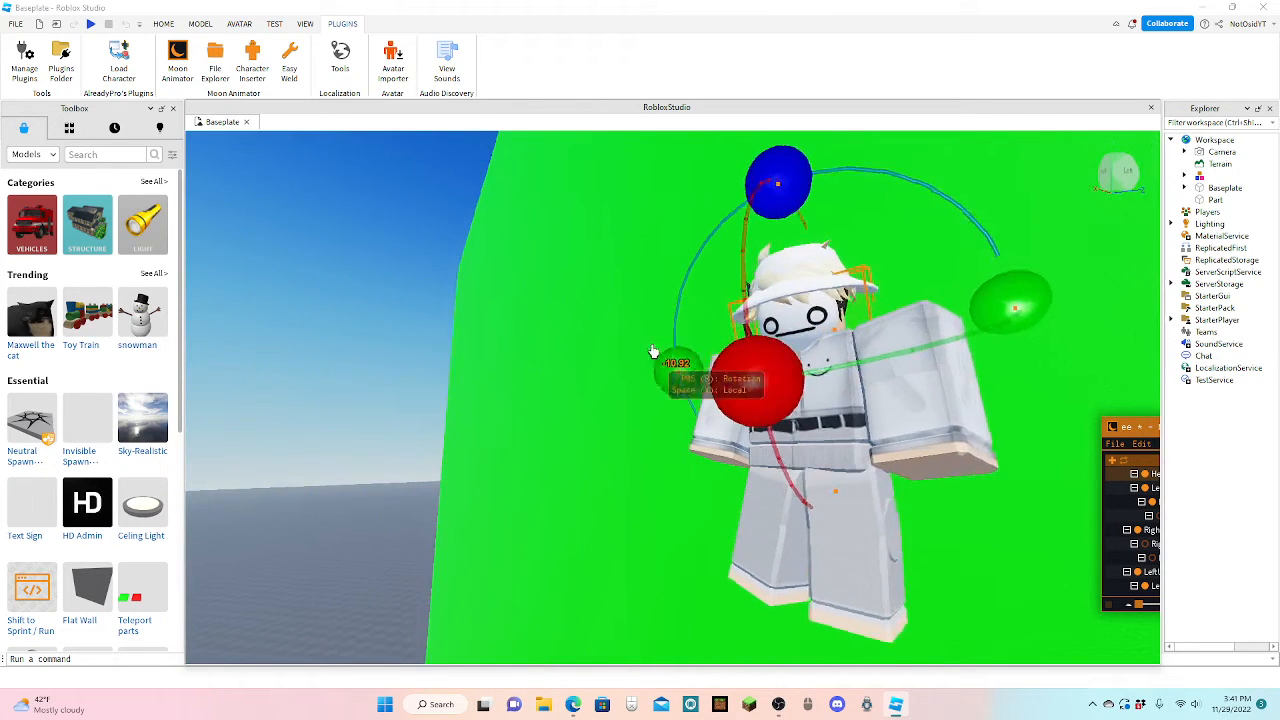
click(923, 506)
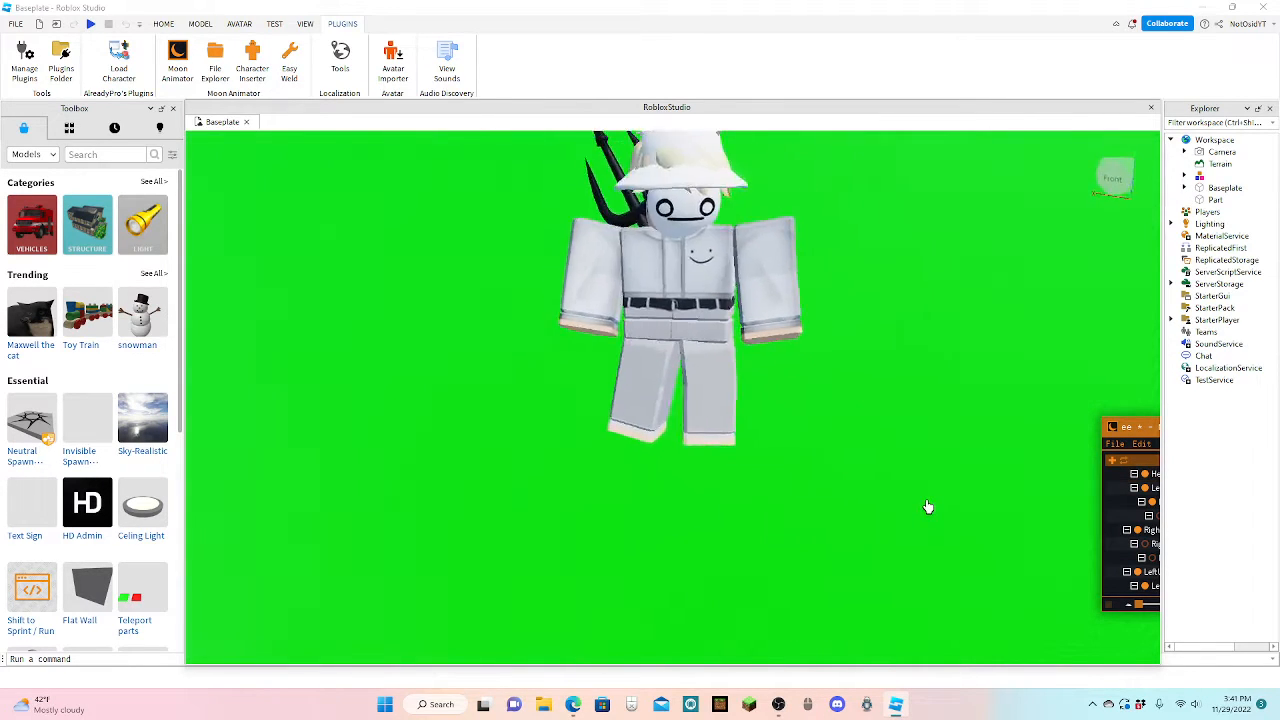
right_drag(923, 506, 928, 507)
scroll(928, 507, up, 3)
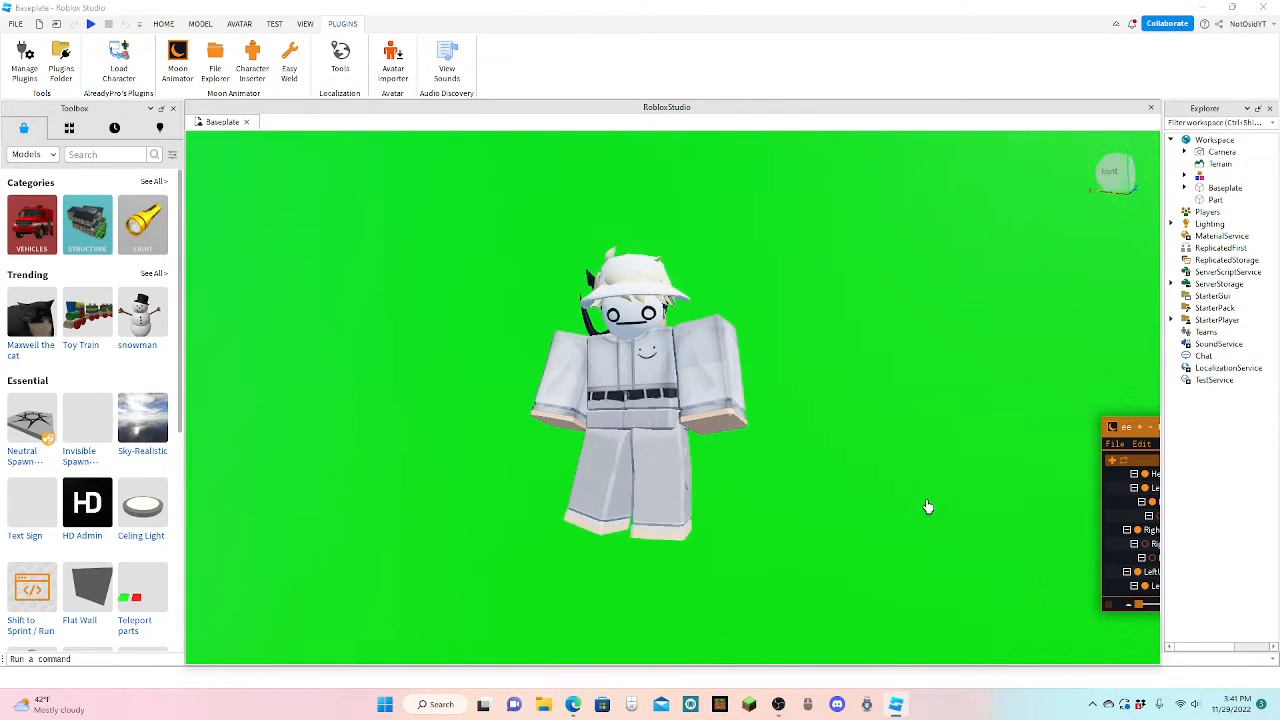
right_drag(928, 507, 928, 507)
scroll(928, 507, down, 2)
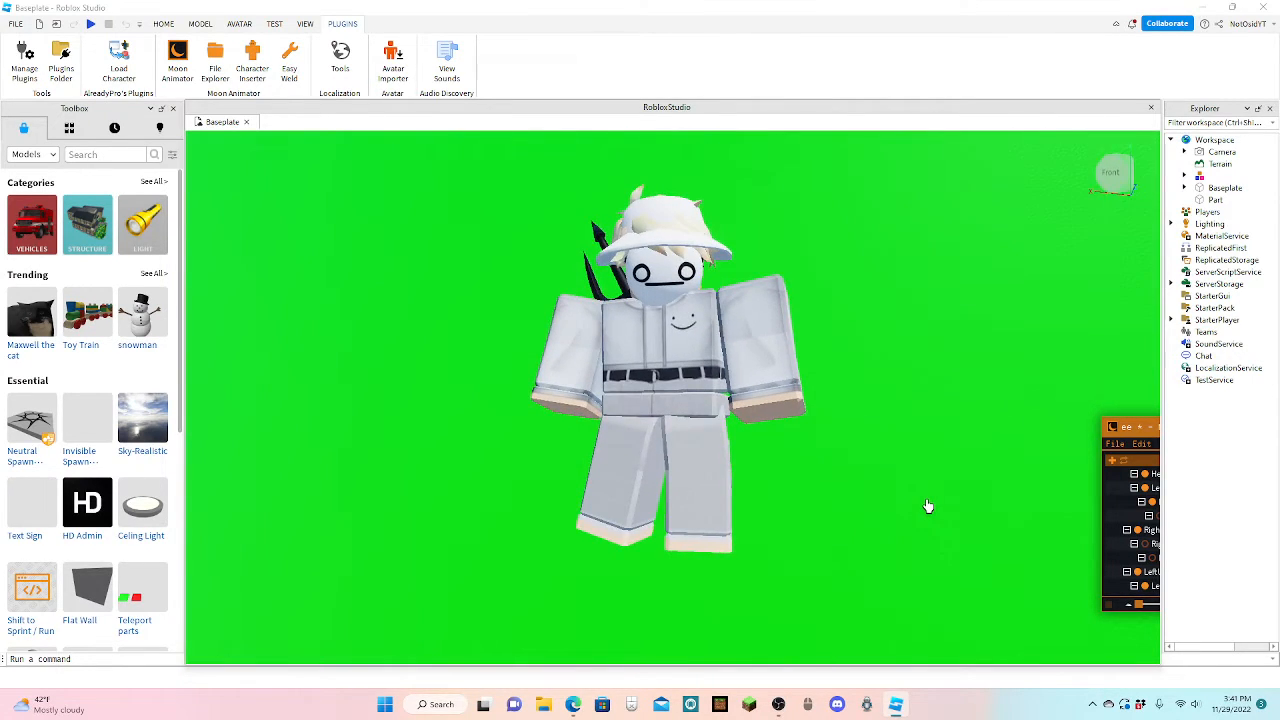
Step: Capture a screen region around the posed character and switch to the browser
key(super+shift+s)
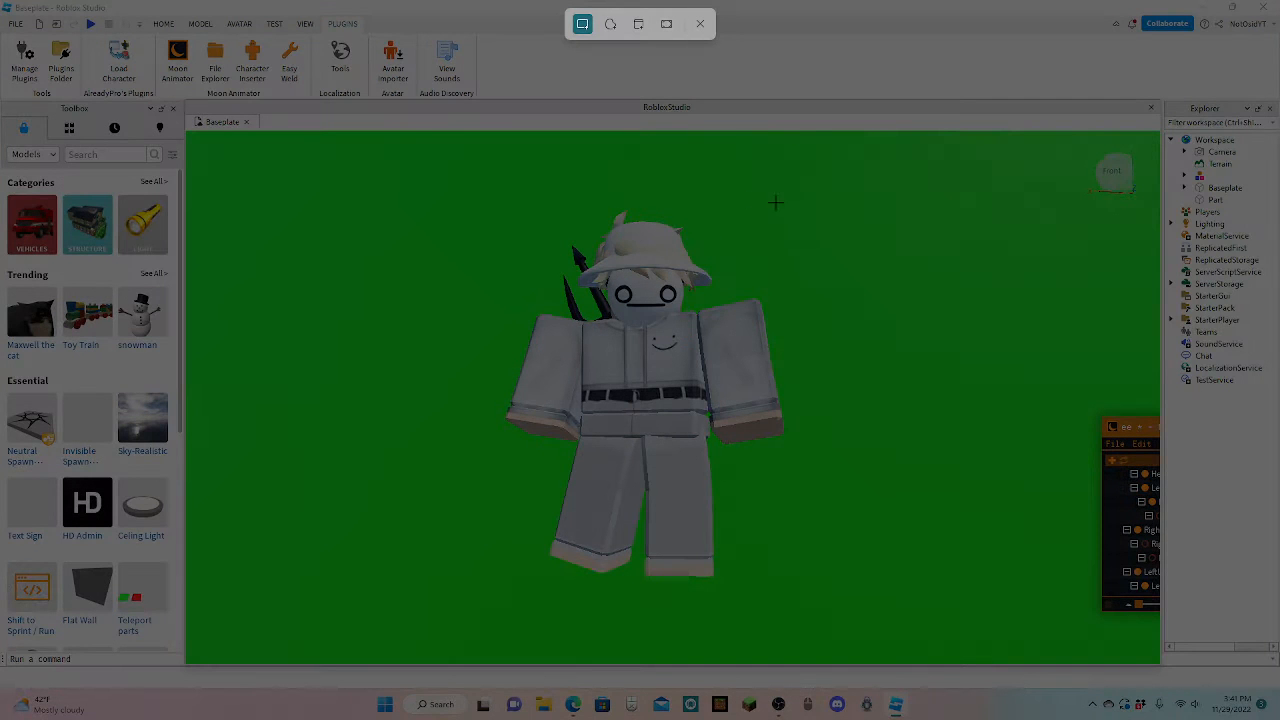
drag(790, 205, 489, 582)
key(alt+Tab)
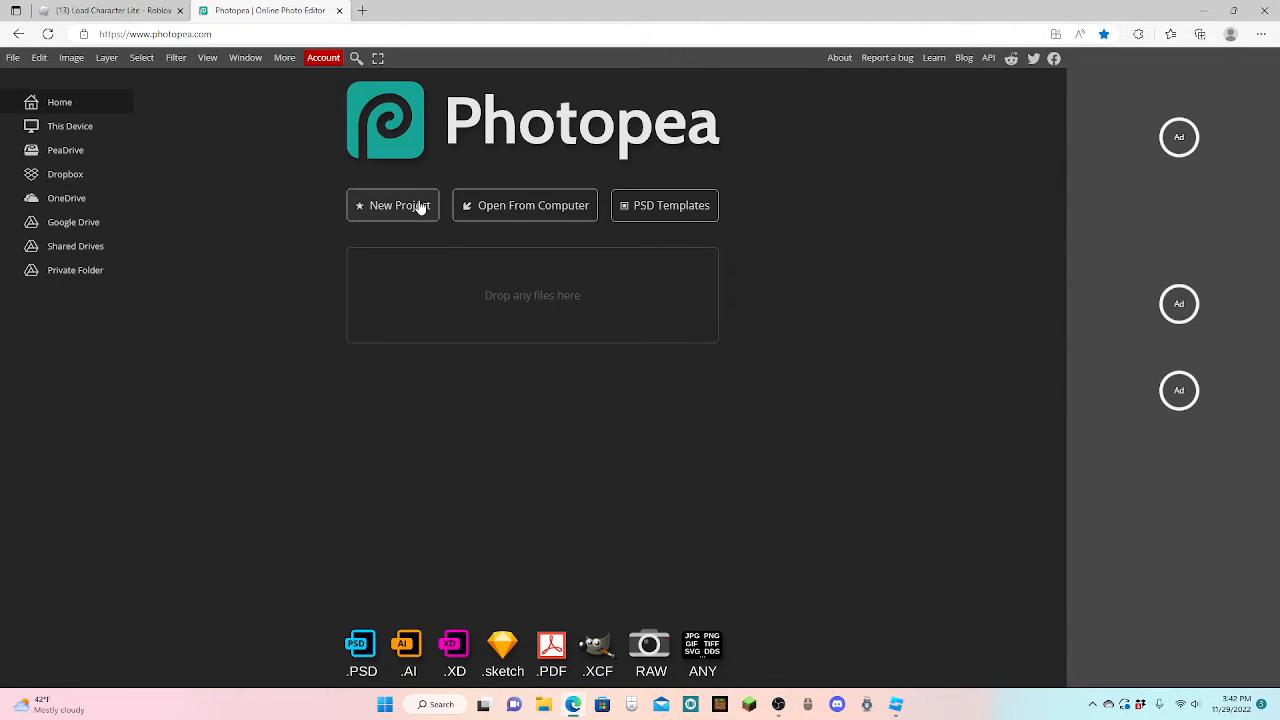
Step: Create an 800×800 Youtube Profile project and paste the character screenshot
click(421, 206)
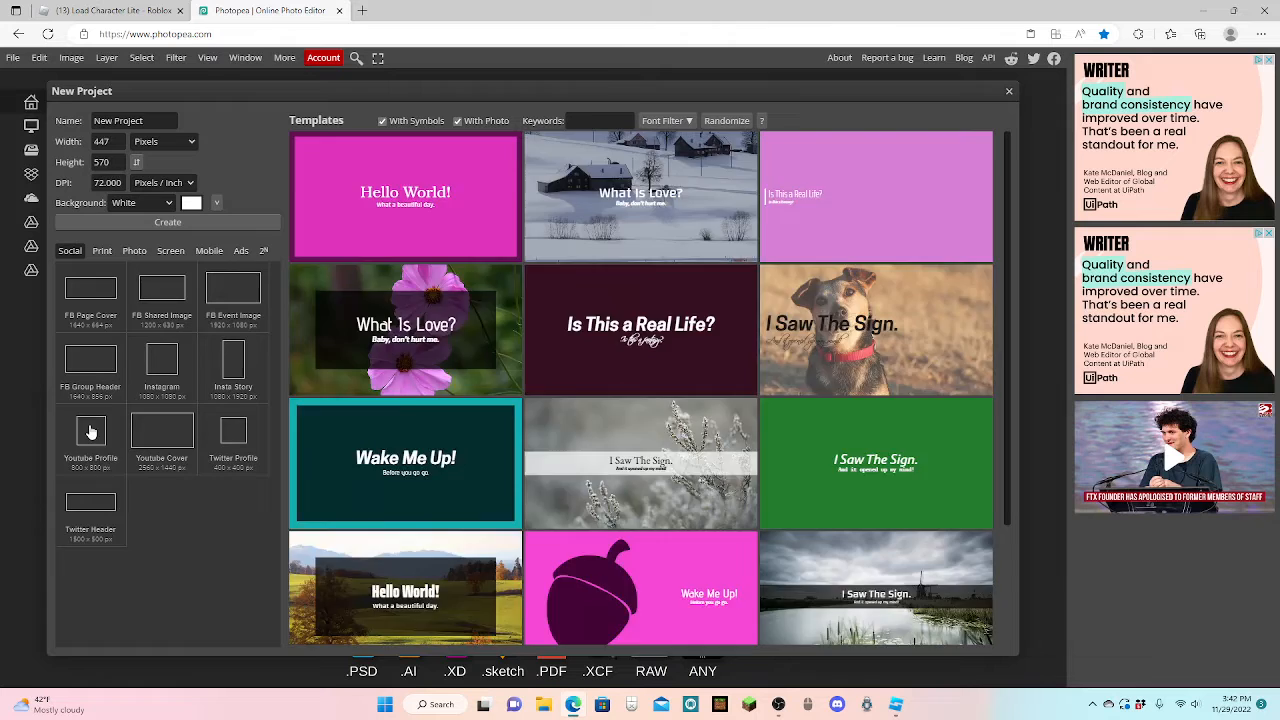
click(91, 431)
key(Return)
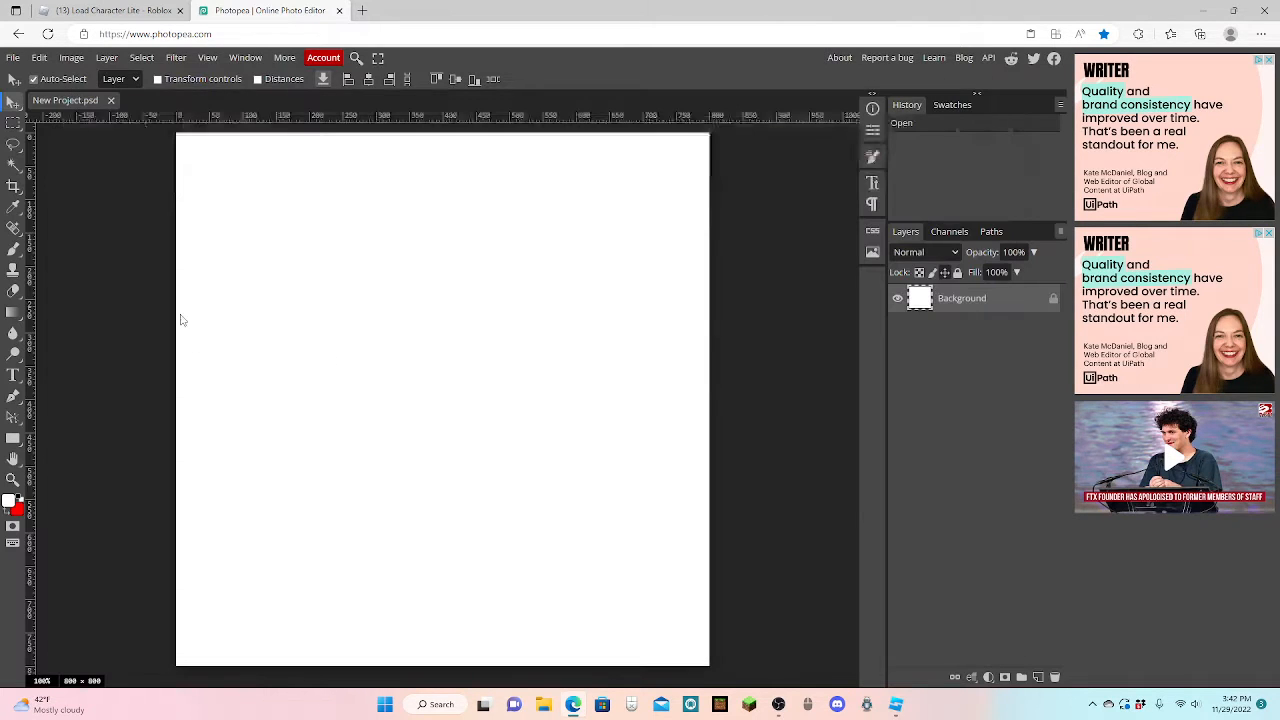
key(ctrl+v)
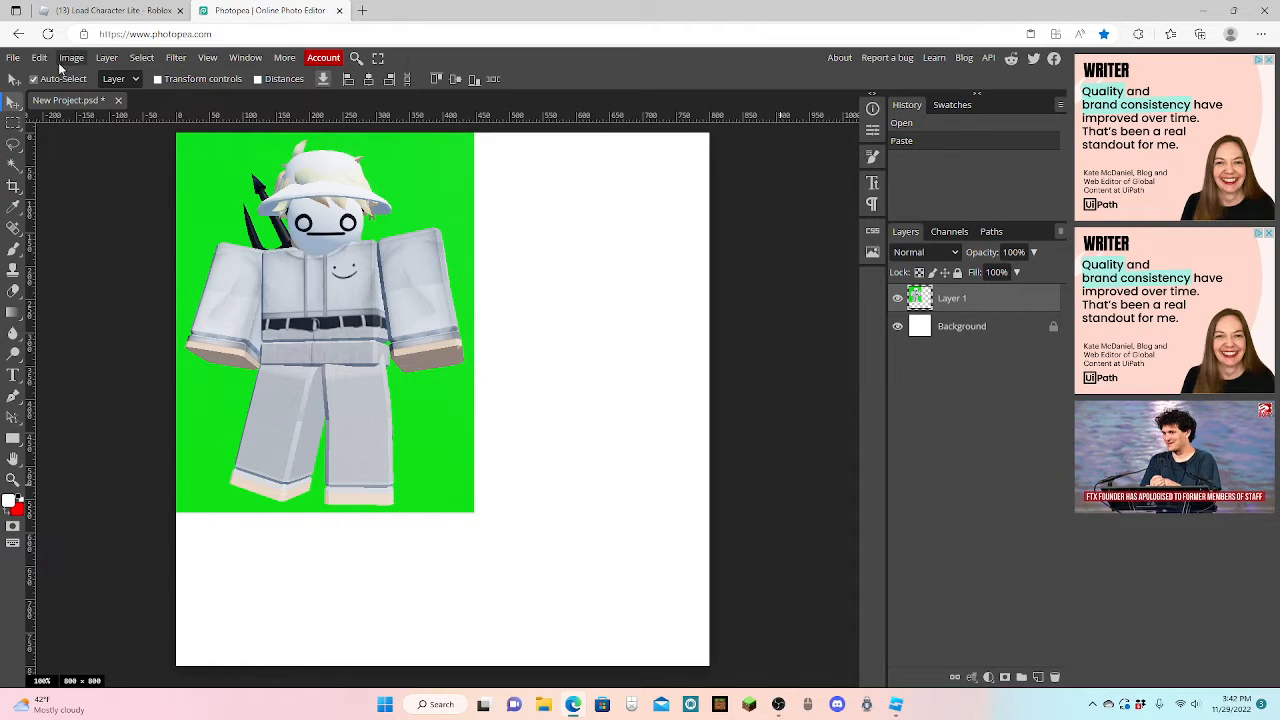
Step: Free Transform the character layer to about 151% to fill the canvas height
click(36, 58)
click(80, 366)
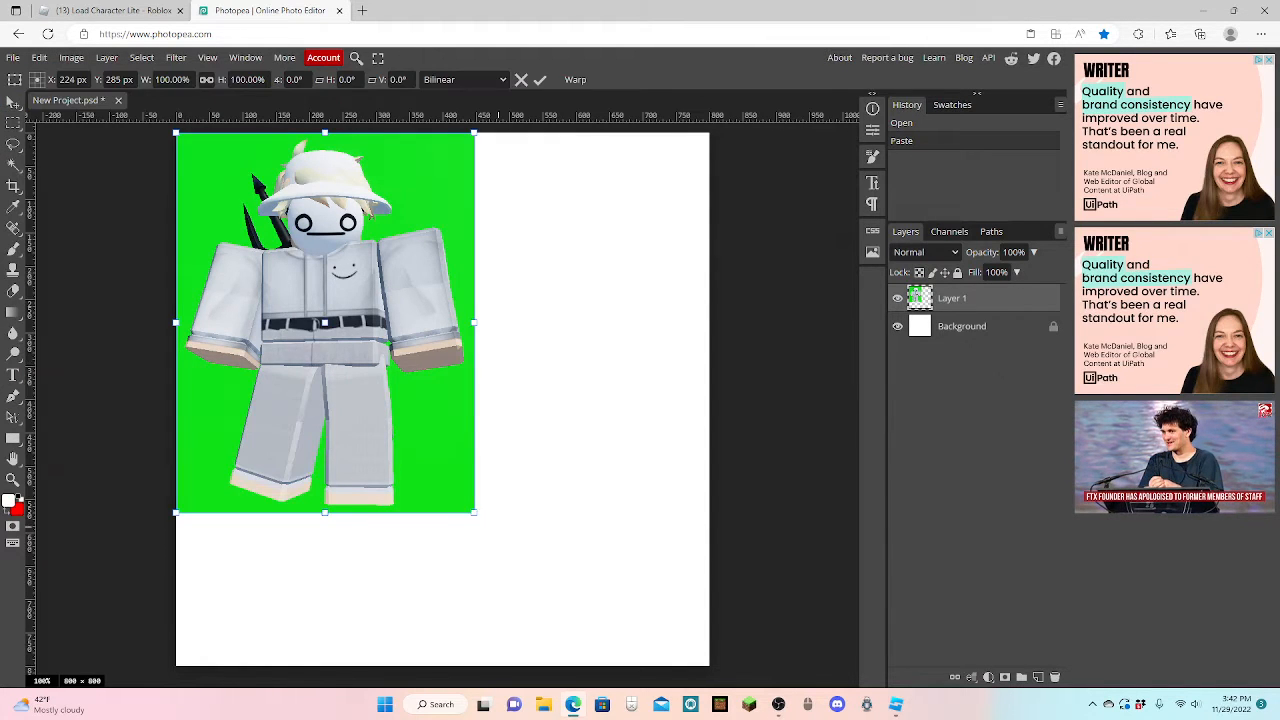
drag(470, 510, 568, 533)
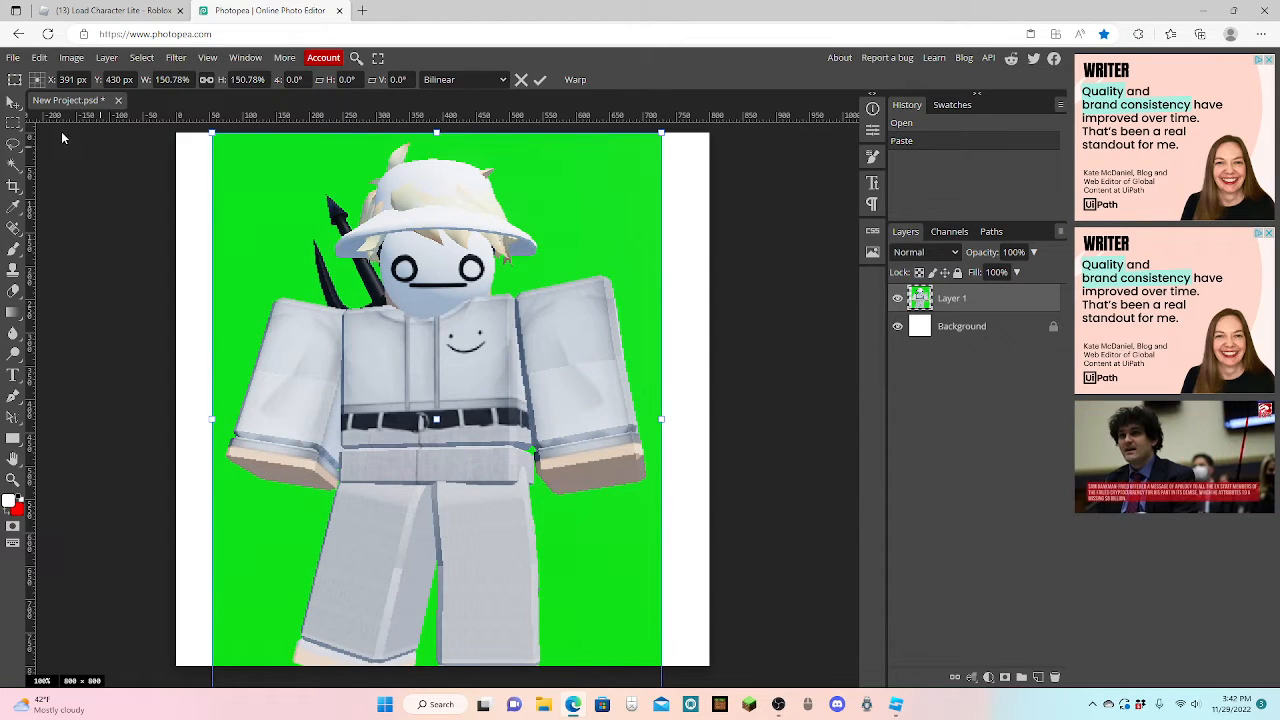
Step: Clear the avatar's green background with the Magic Wand, leaving the character on white
click(15, 164)
click(267, 252)
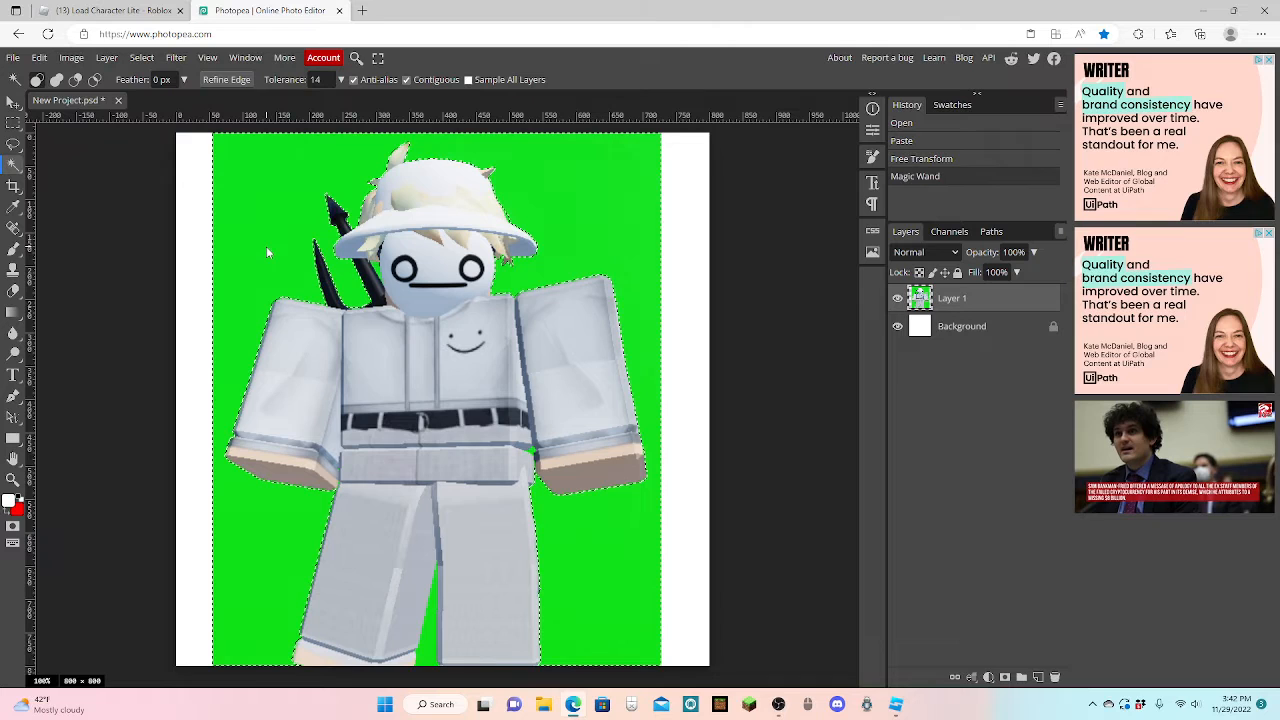
click(582, 219)
key(Delete)
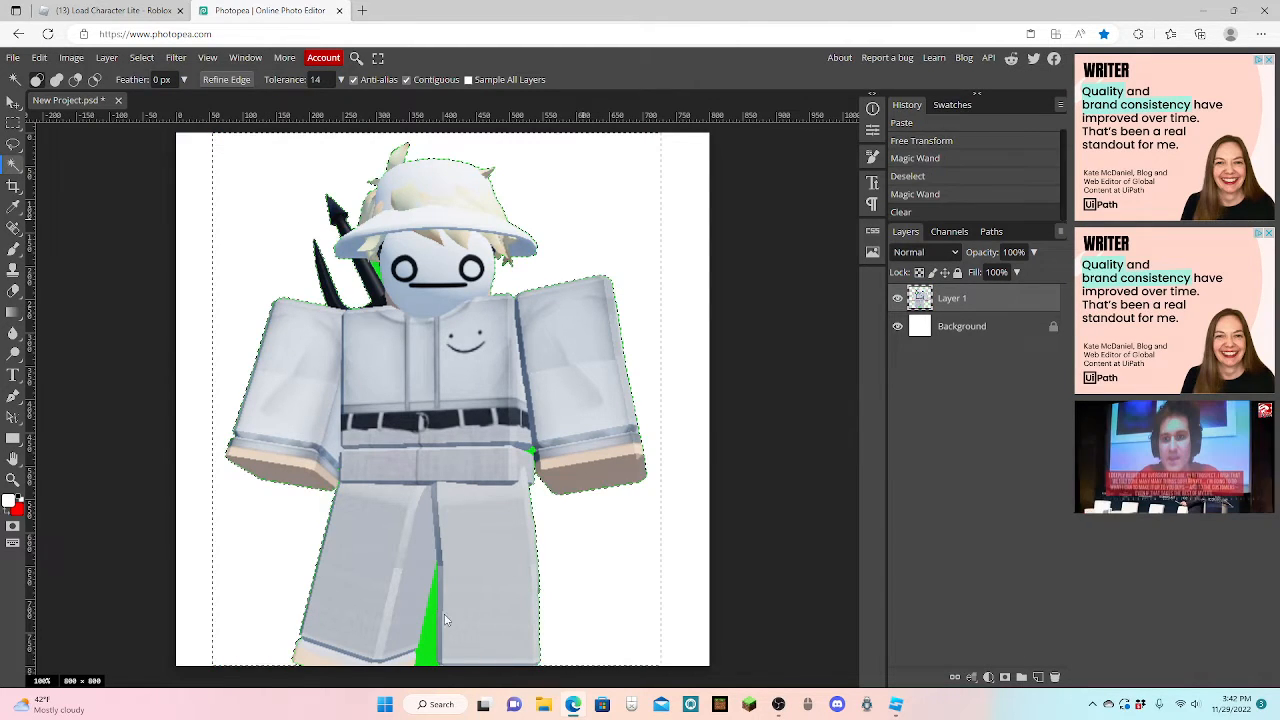
Step: Remove the leftover green specks between the legs, by the arm and by the head
click(428, 615)
key(Delete)
click(533, 453)
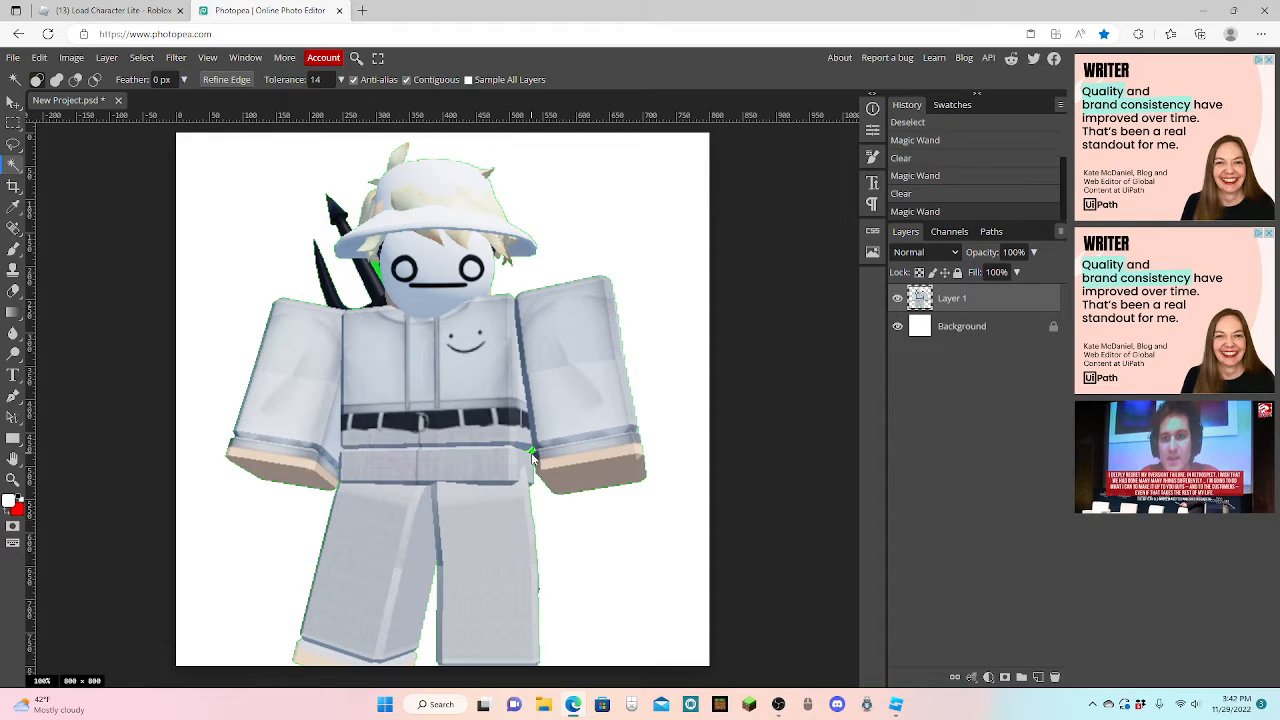
key(Delete)
key(ctrl+d)
click(377, 272)
key(Delete)
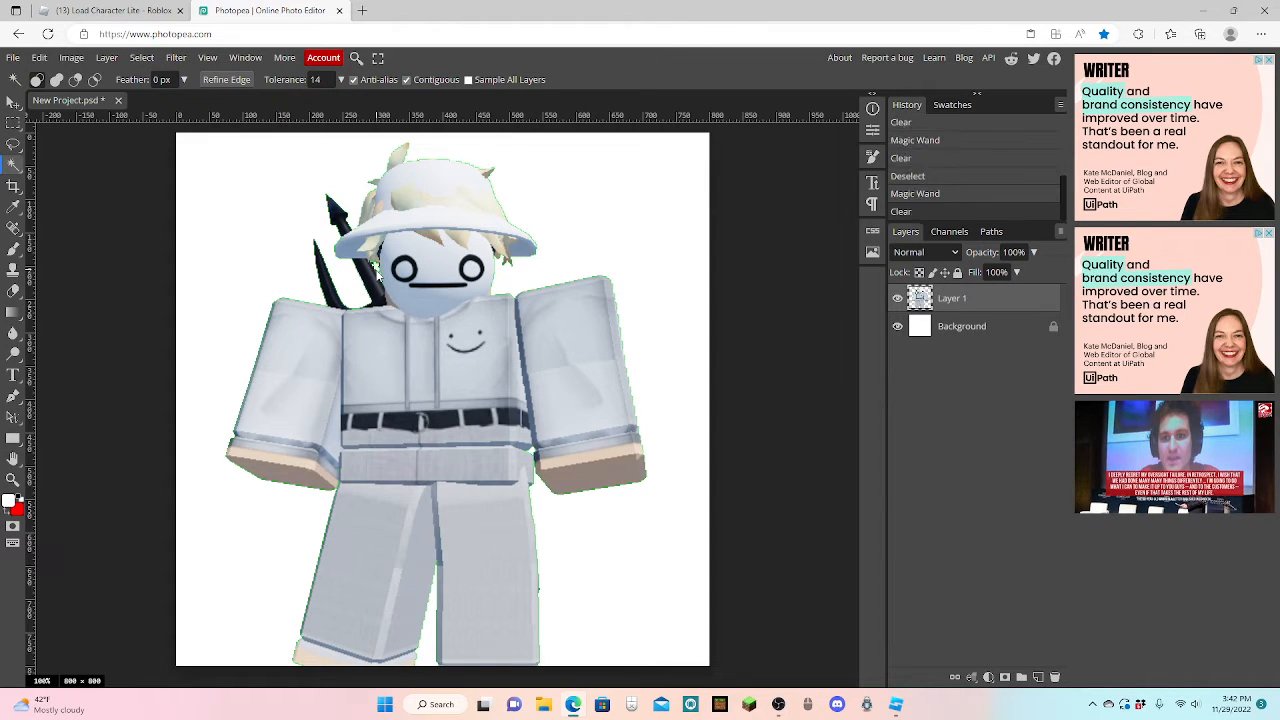
key(ctrl+d)
Step: Free Transform the avatar layer larger, to about 114%, so it fills more of the canvas
click(14, 102)
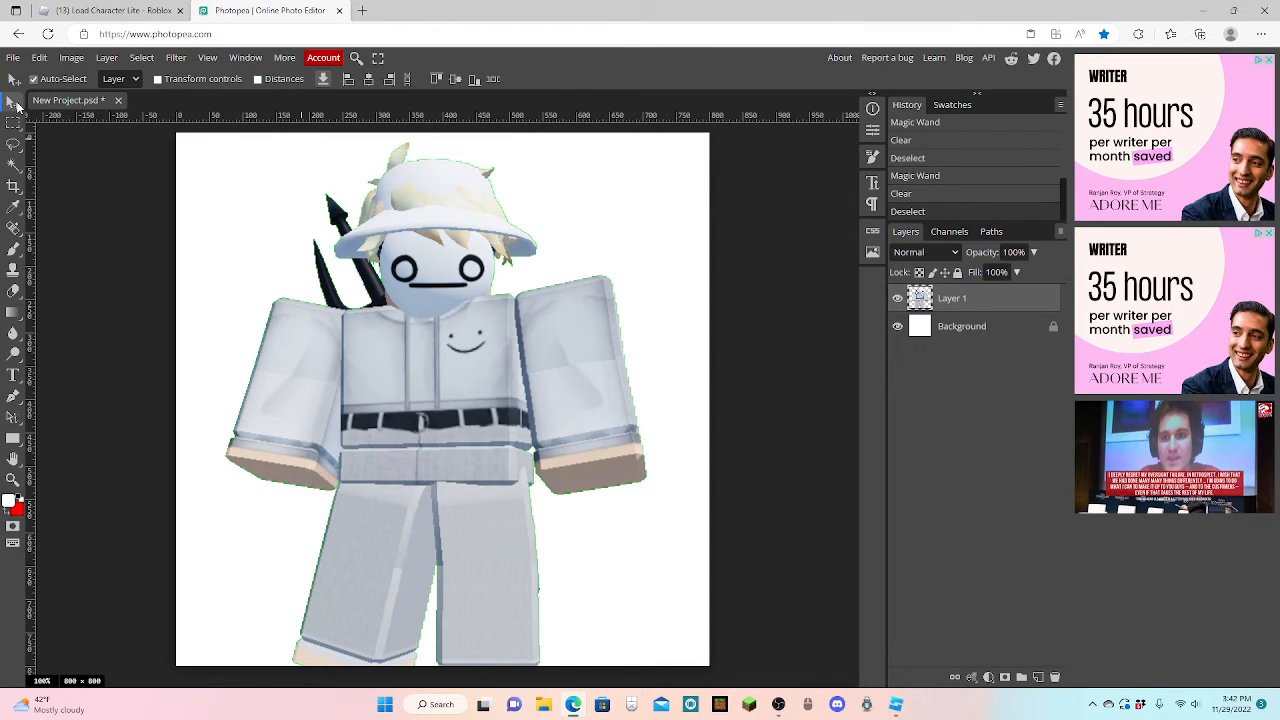
key(ctrl+t)
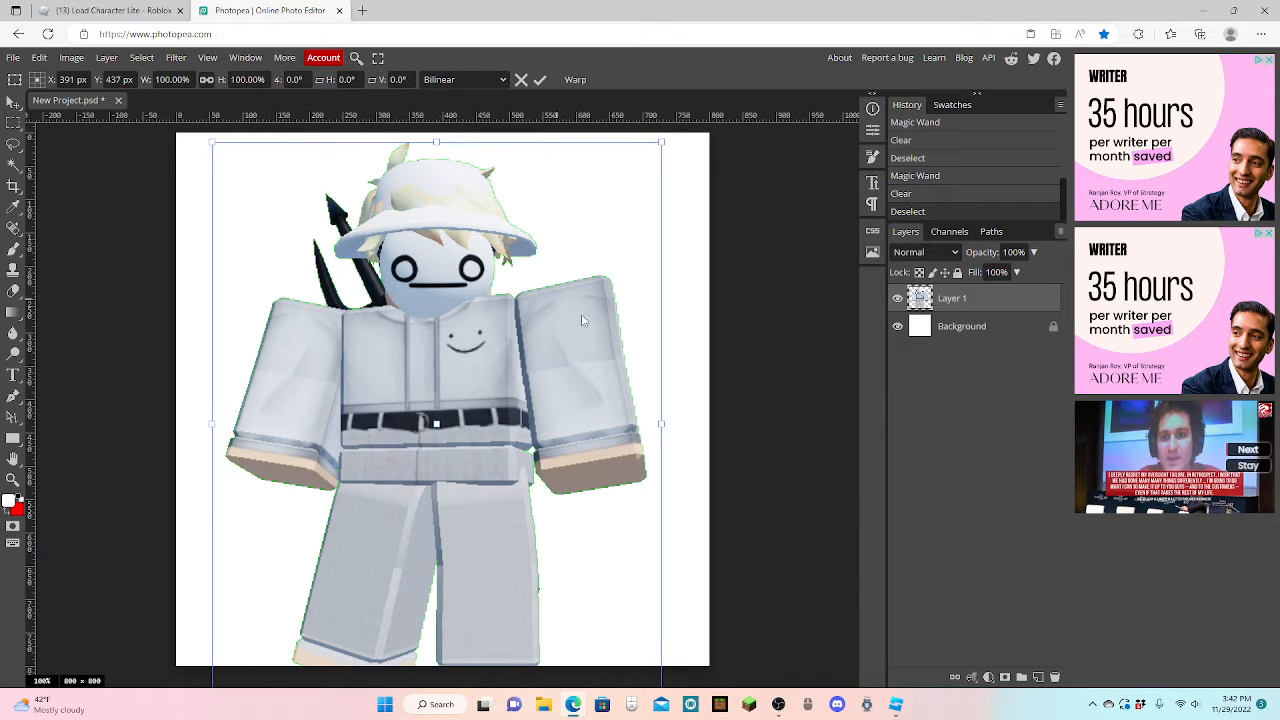
key(ctrl+minus)
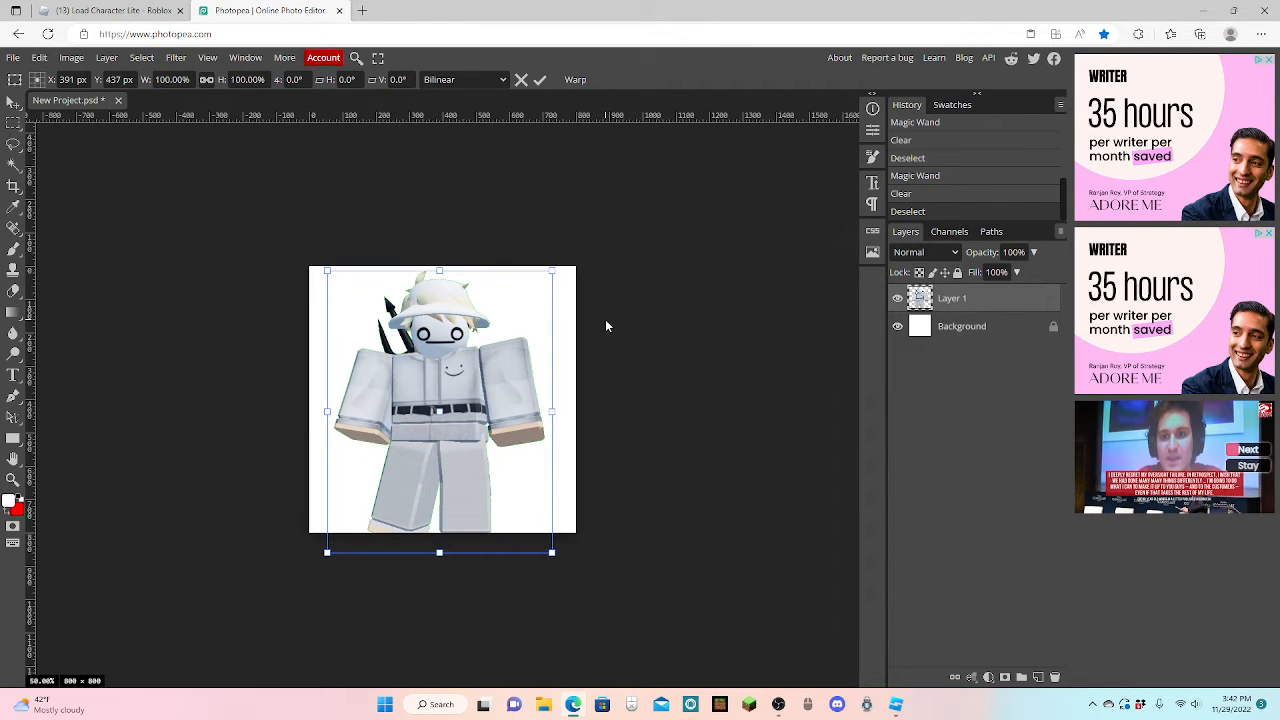
mouse_move(439, 270)
mouse_down()
mouse_move(439, 230)
mouse_move(455, 370)
mouse_up()
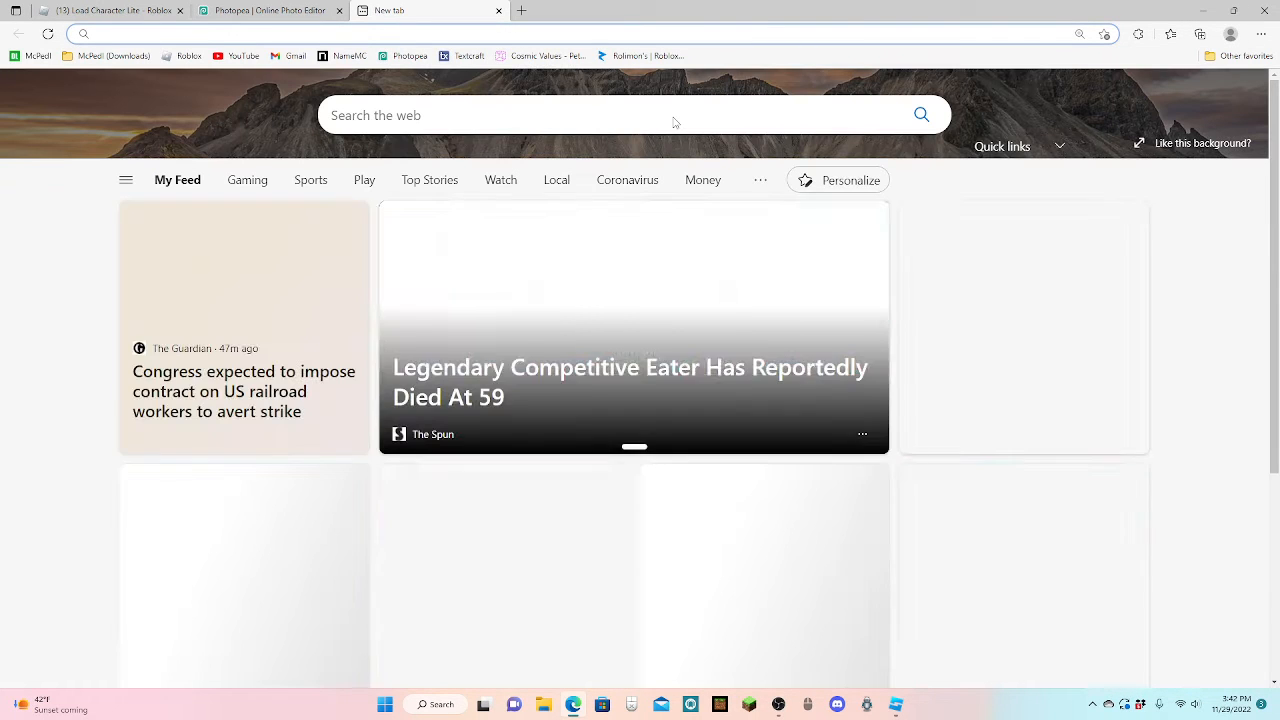
text(blue)
text(bo)
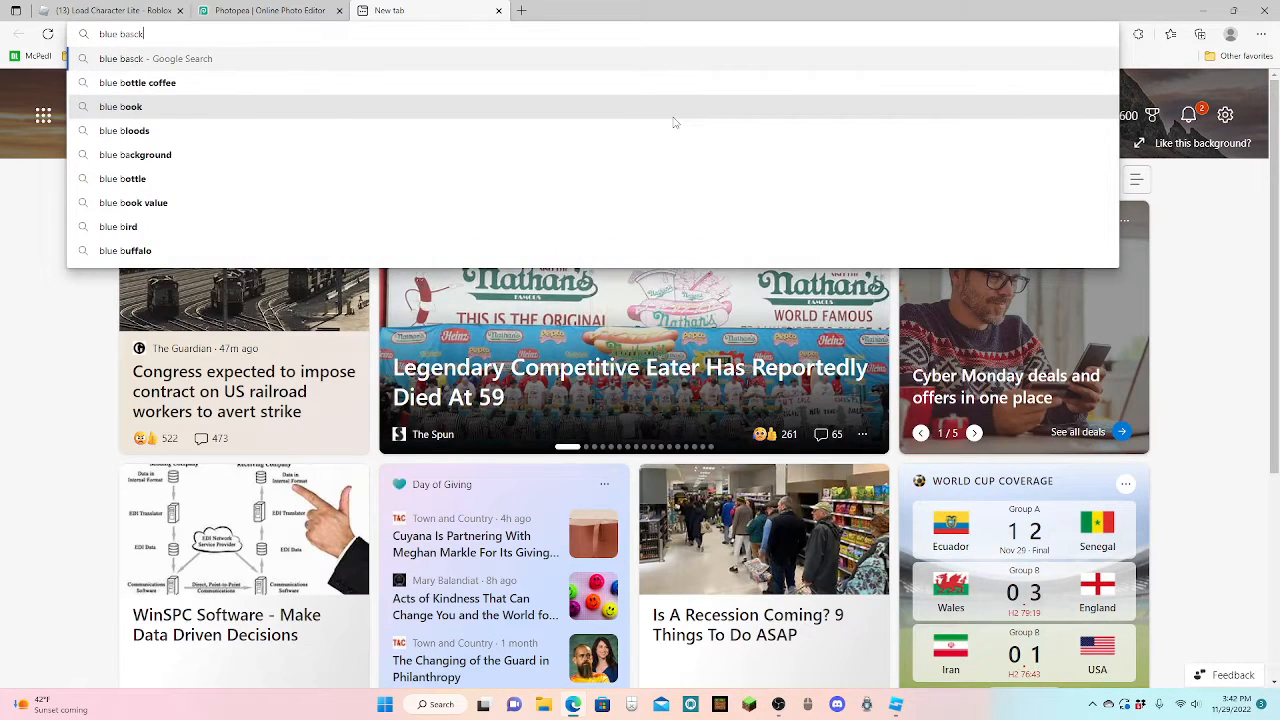
Step: Run a Google search for 'blue background' and return to the Photopea tab
key(BackSpace)
key(BackSpace)
text(backgfr)
key(BackSpace)
key(BackSpace)
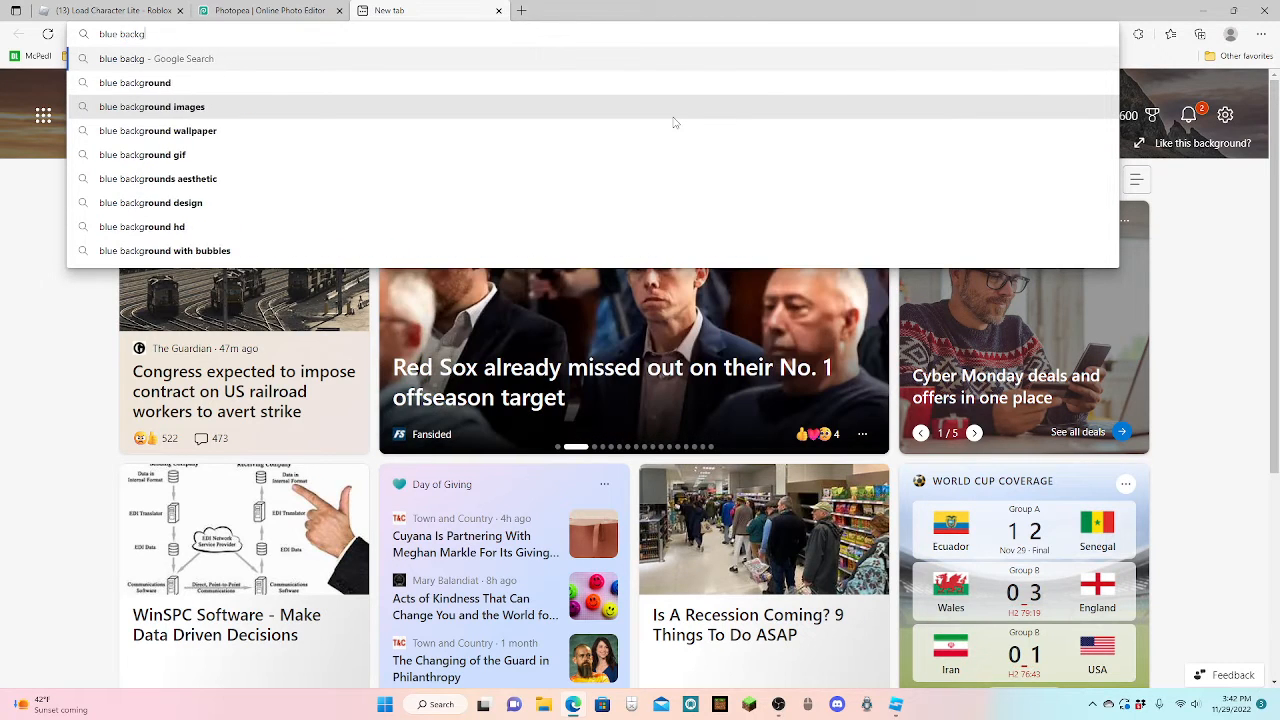
text(round)
key(Return)
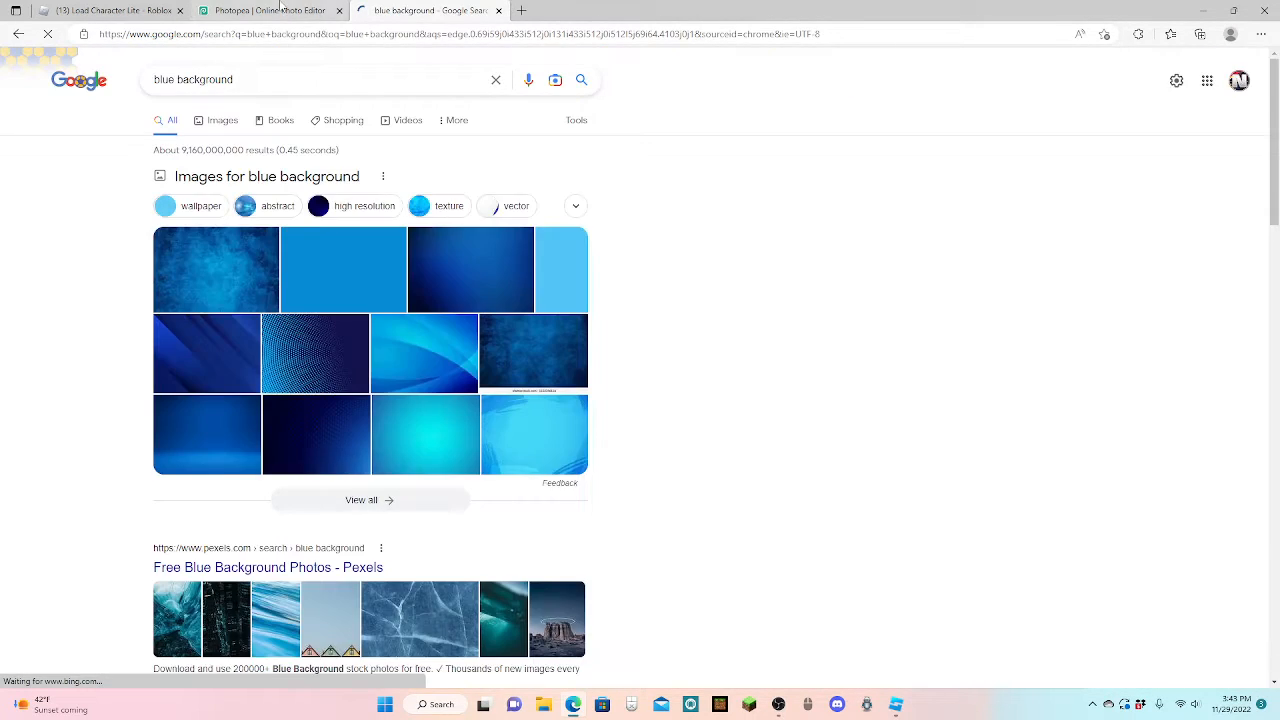
click(268, 10)
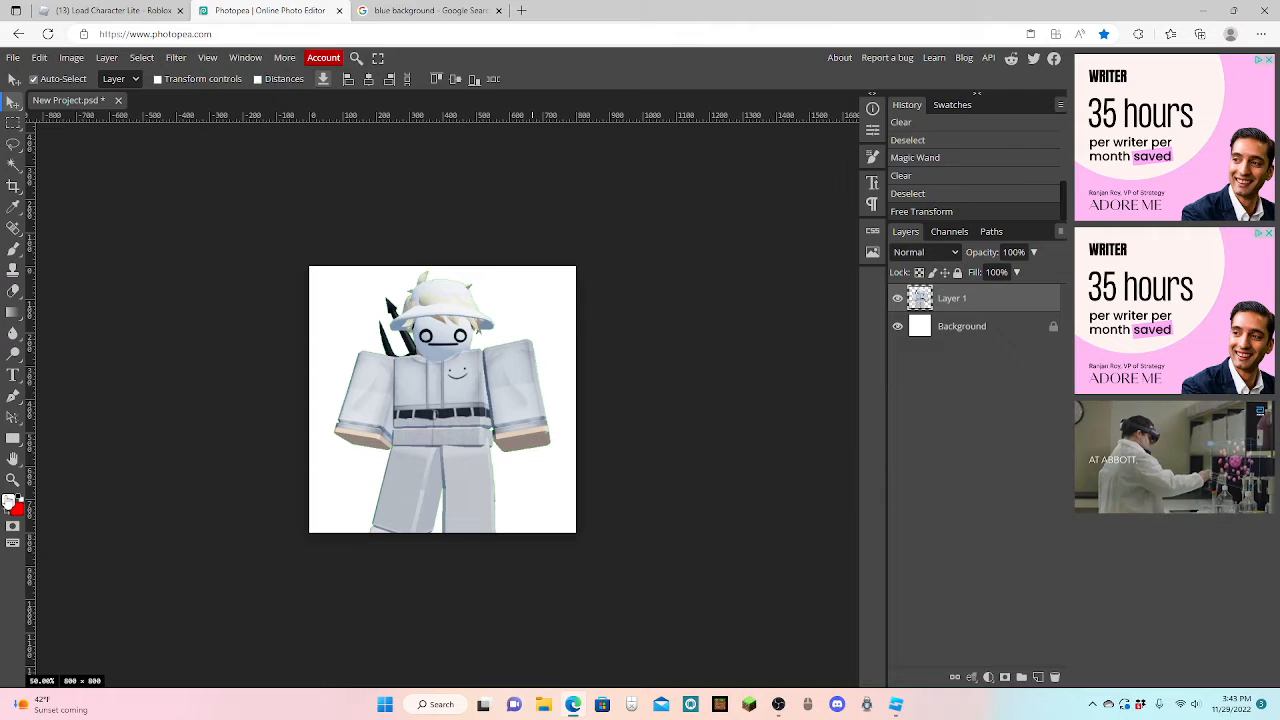
Step: Set the foreground colour to medium blue #3690be and switch to the Brush tool
click(9, 500)
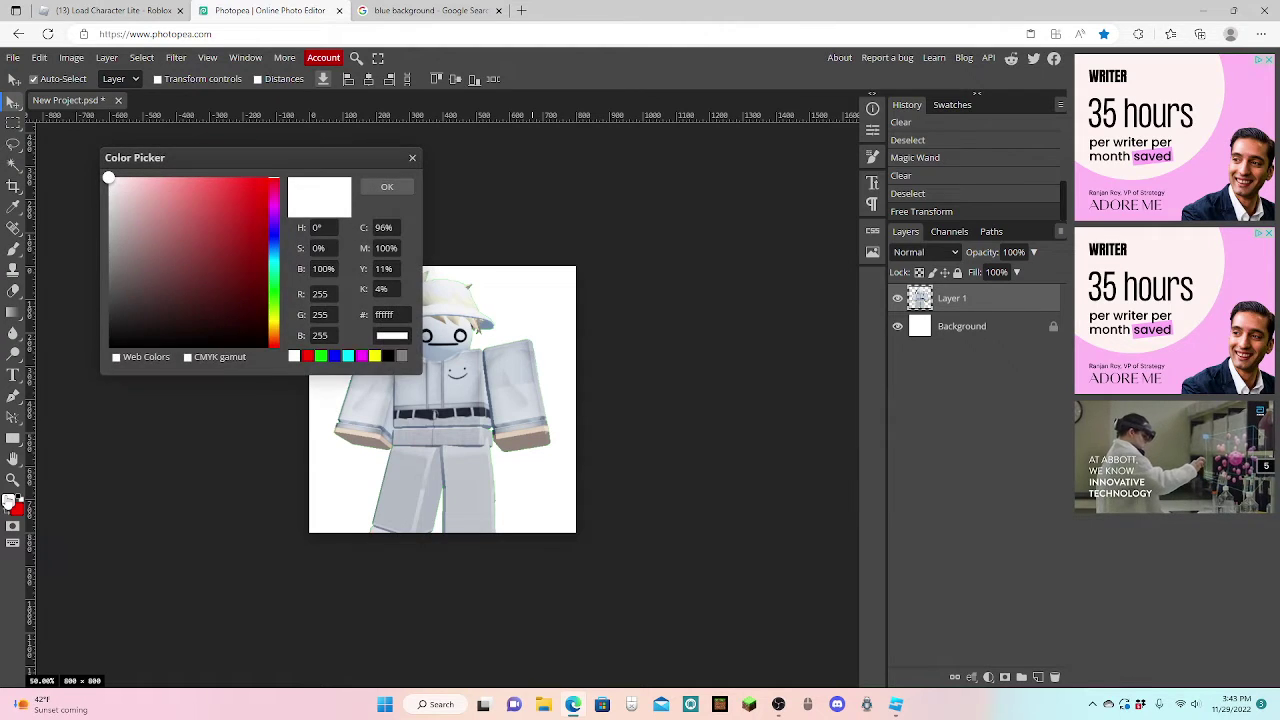
click(357, 362)
drag(275, 280, 275, 252)
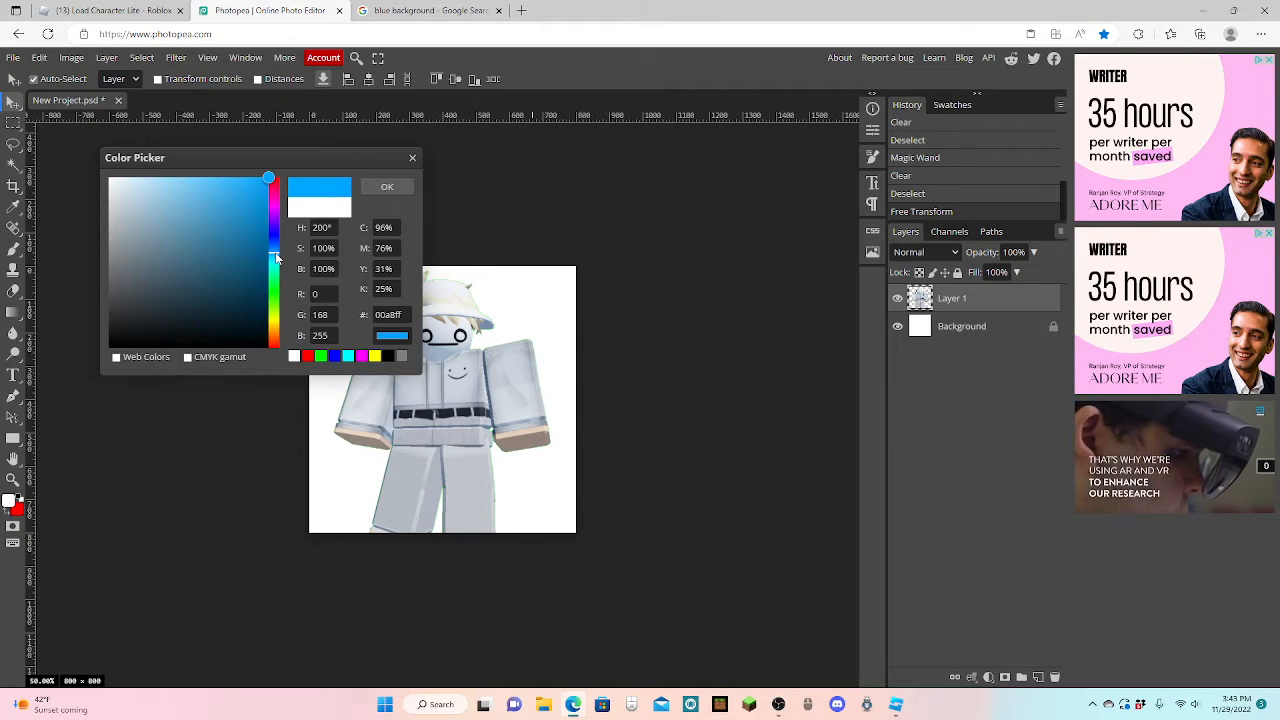
click(240, 264)
click(223, 221)
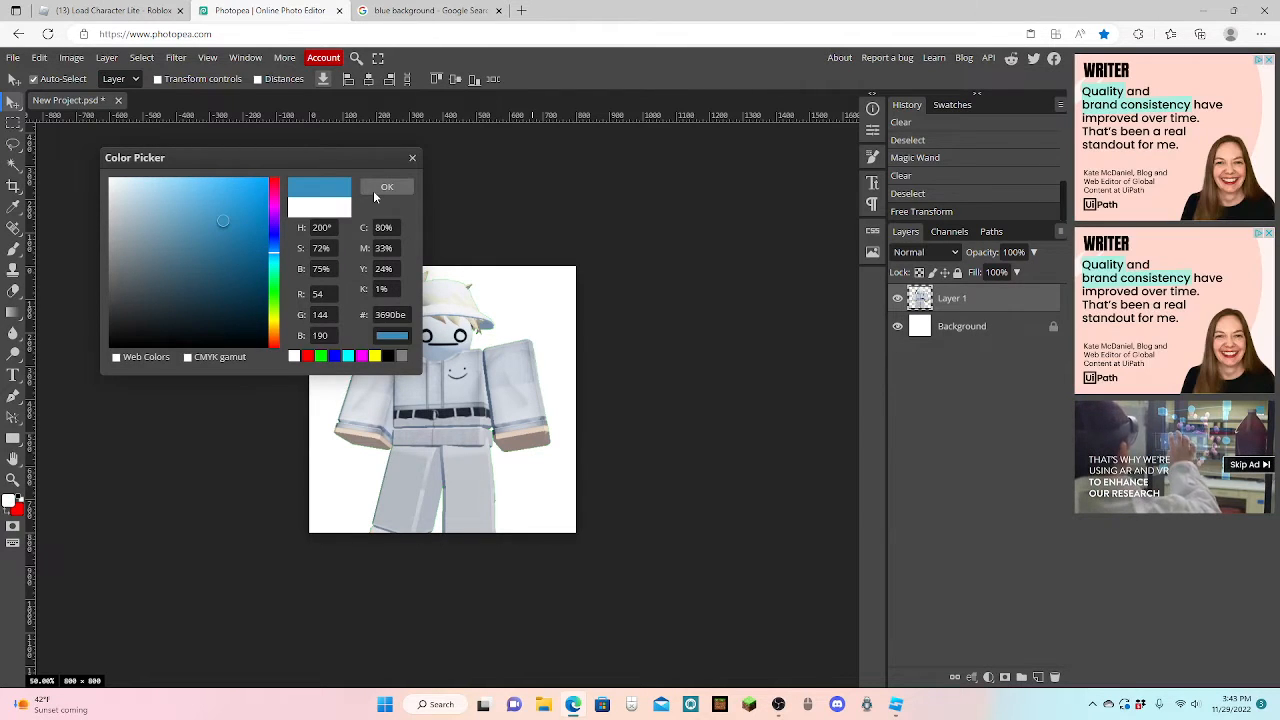
click(375, 190)
key(b)
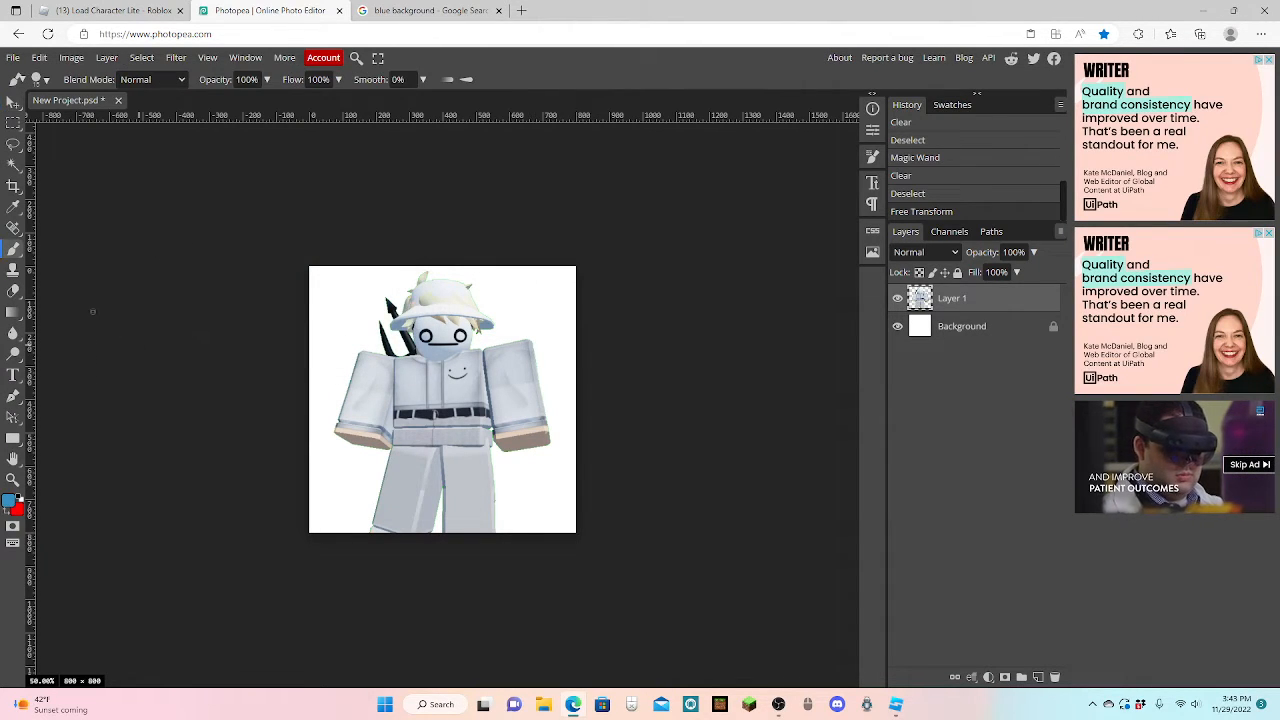
Step: Paint the whole canvas solid blue on a new layer with the brush at maximum size
click(40, 79)
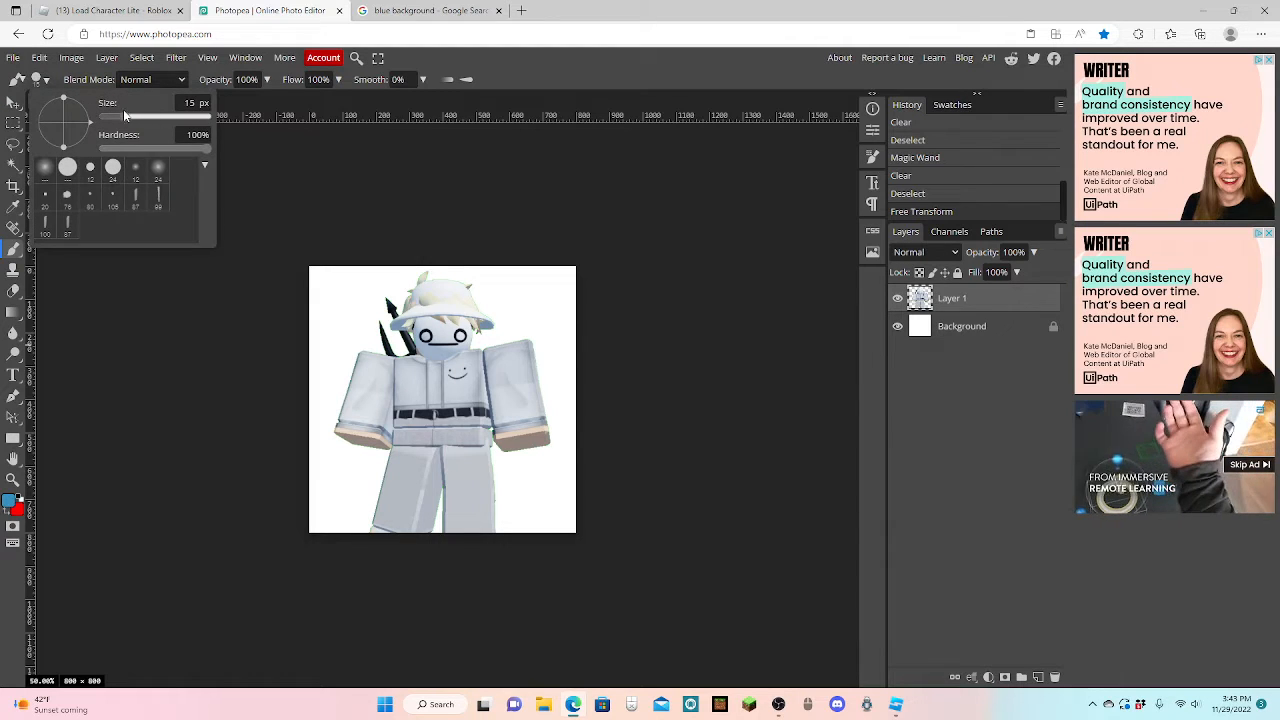
drag(124, 116, 212, 116)
click(45, 88)
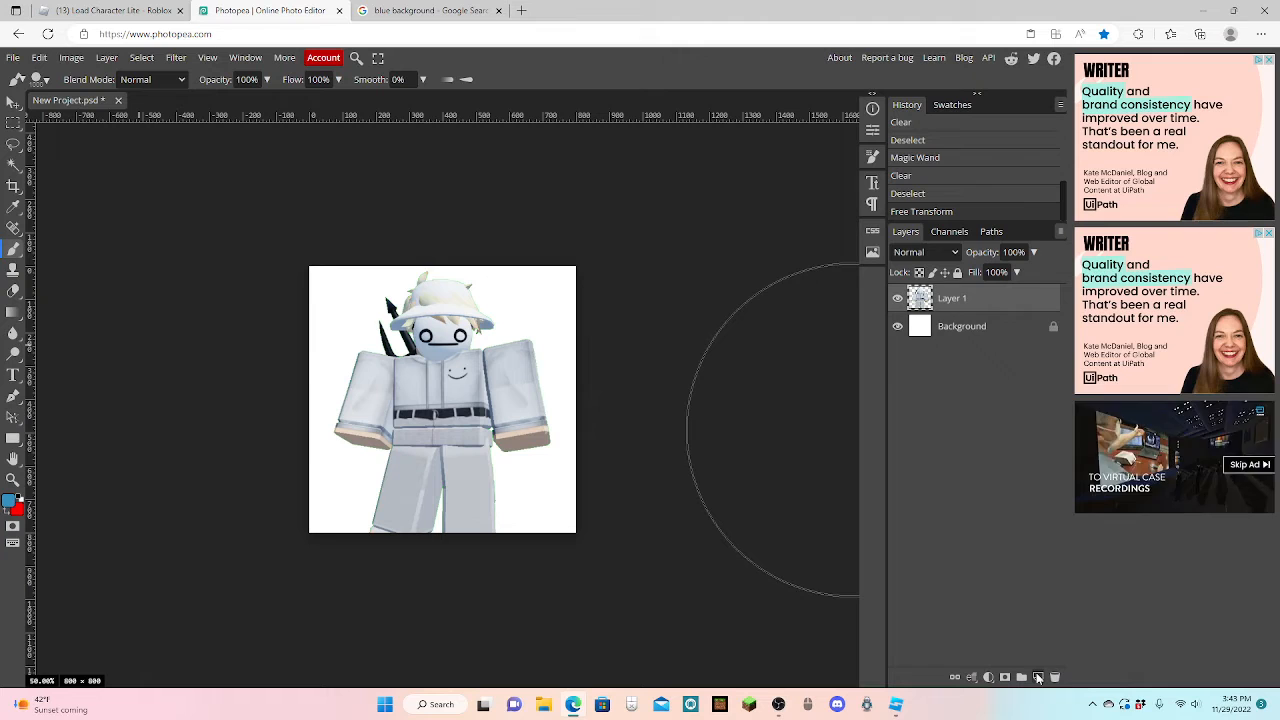
click(1038, 677)
click(502, 400)
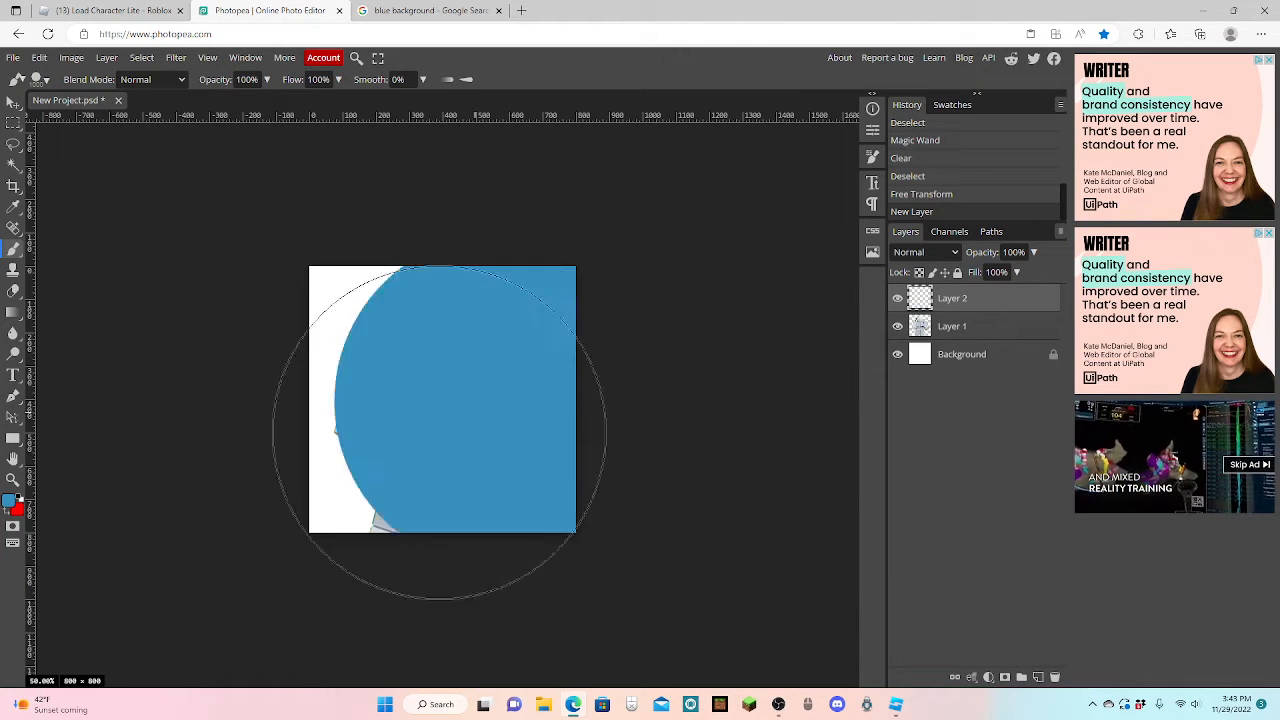
drag(439, 432, 443, 357)
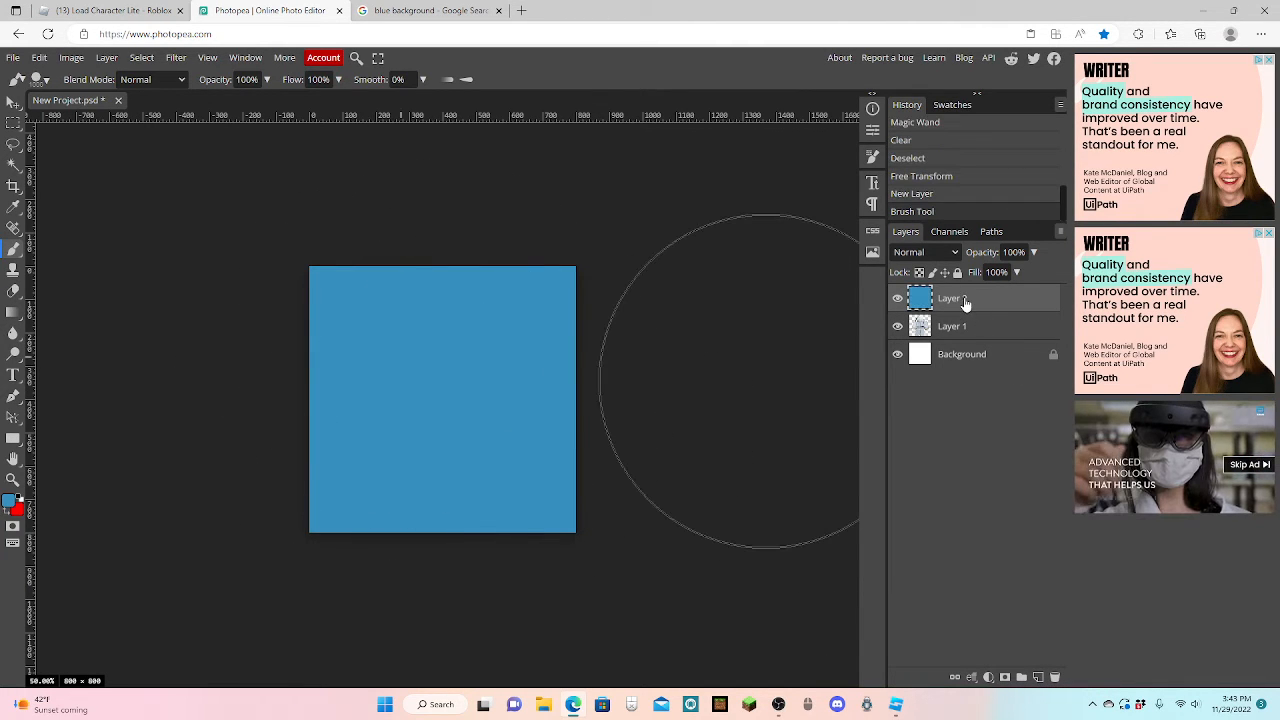
Step: Move the blue layer beneath the avatar and reselect the avatar layer with the Move tool
drag(964, 302, 956, 327)
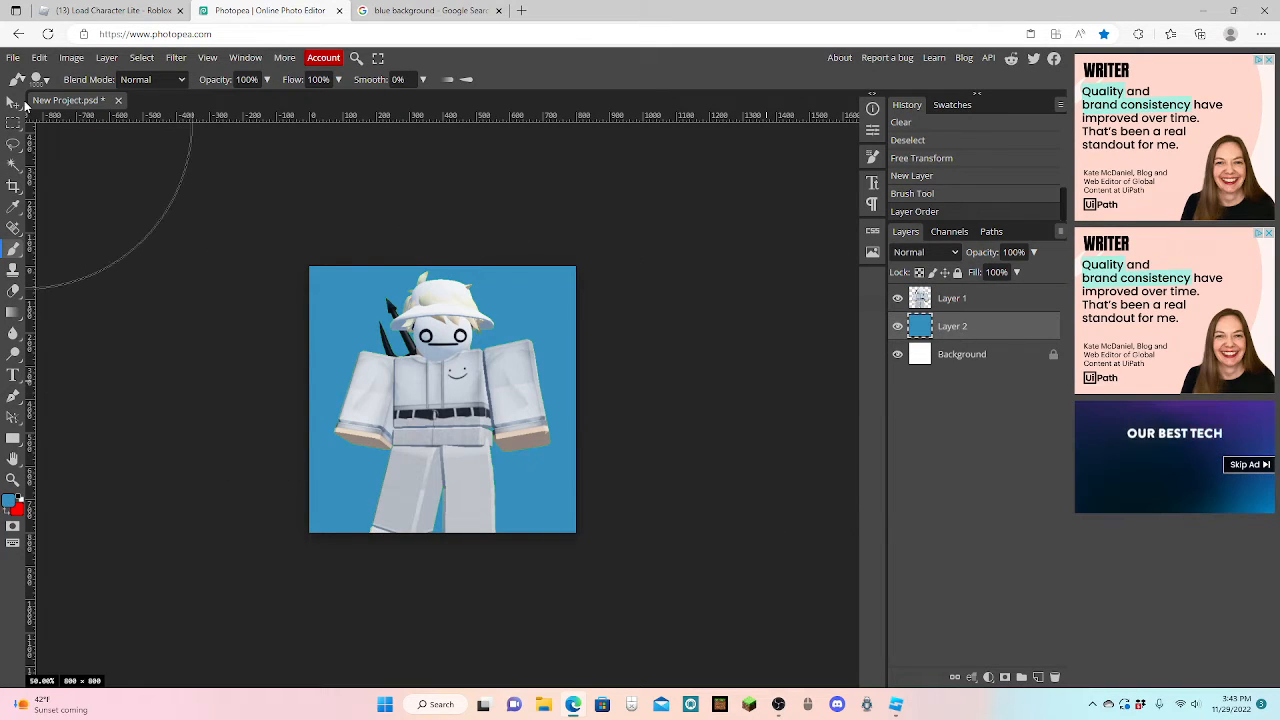
click(12, 103)
click(455, 398)
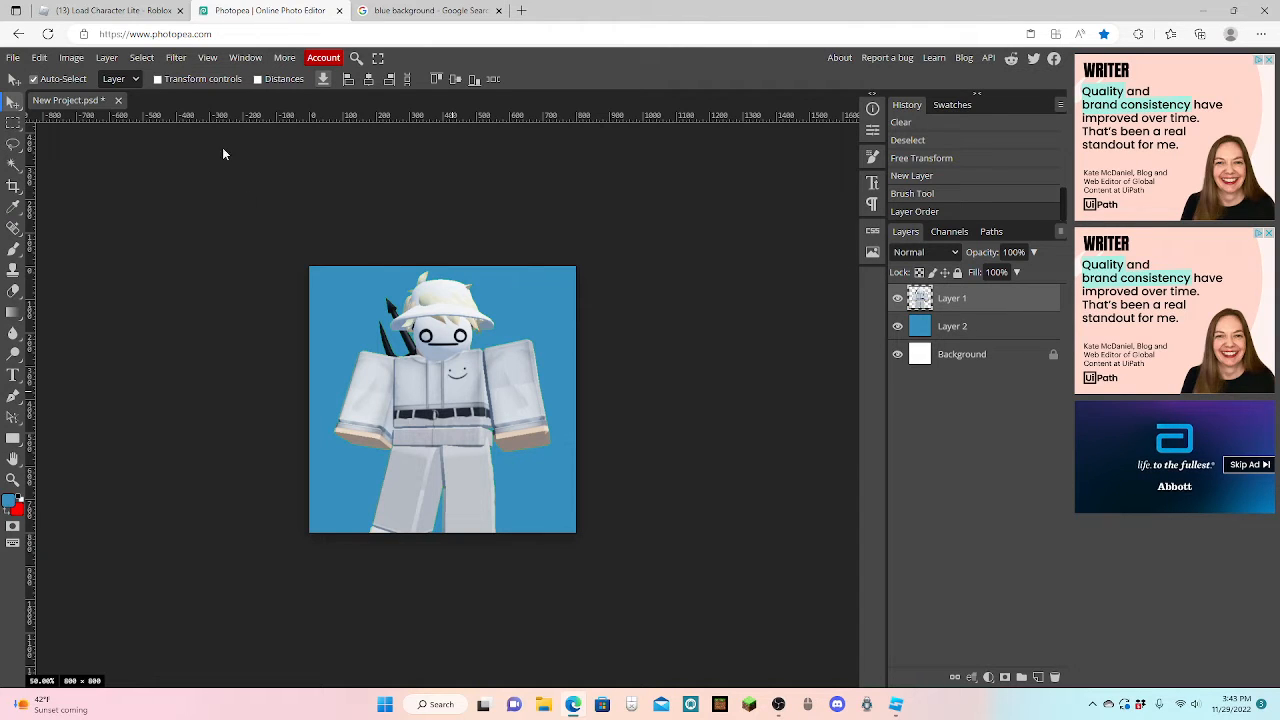
click(470, 11)
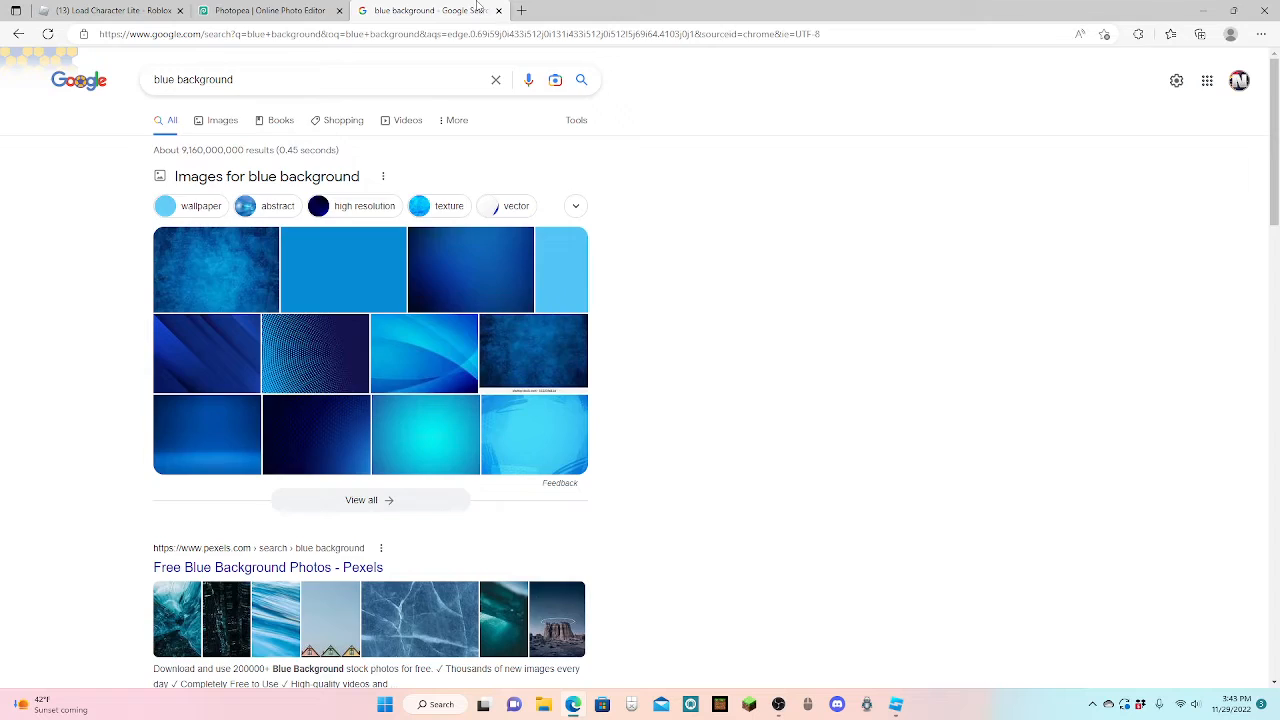
Step: Close the search tab and enable an Outer Glow in the avatar layer's Blending Options
click(498, 10)
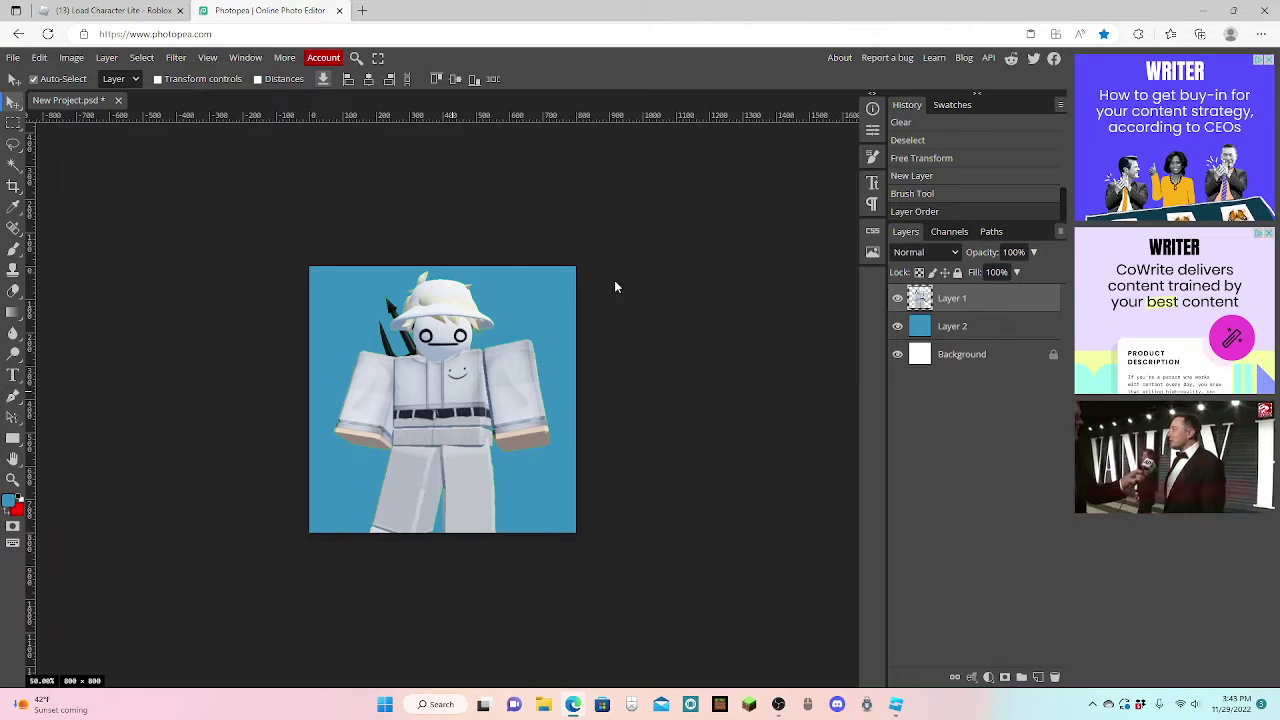
right_click(955, 302)
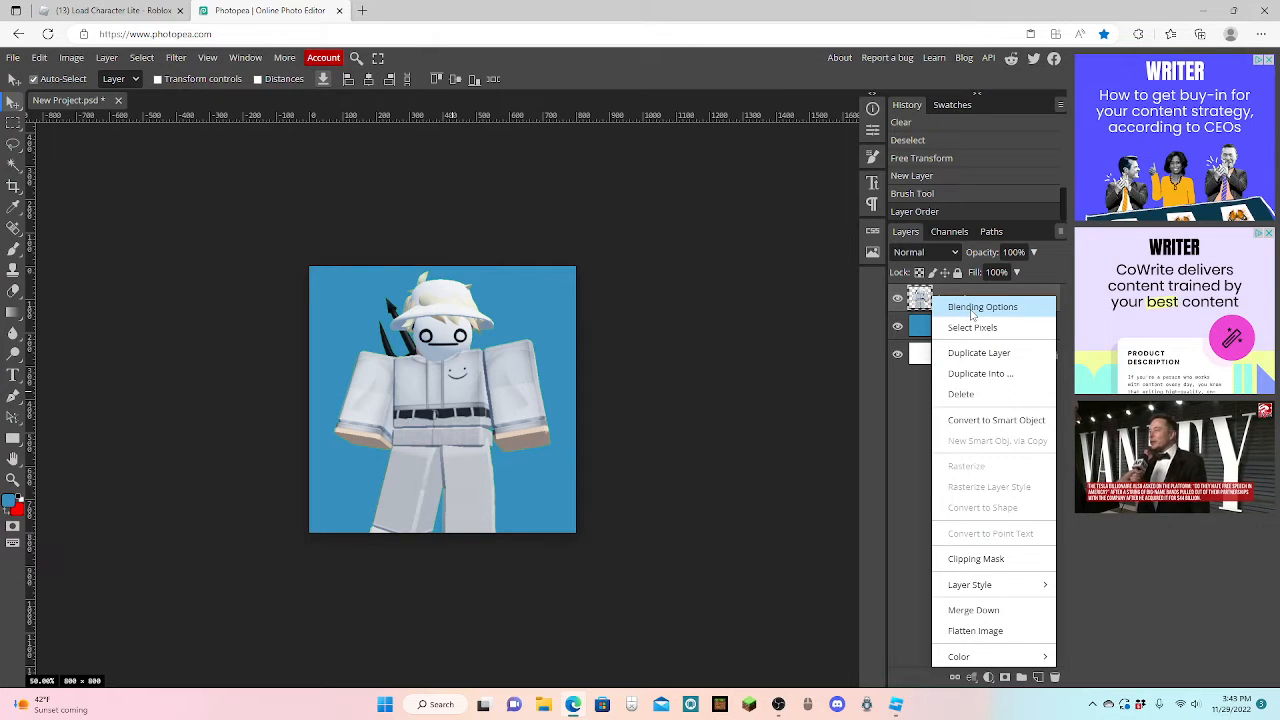
click(982, 307)
mouse_move(364, 162)
mouse_down()
mouse_move(841, 186)
mouse_move(897, 206)
mouse_up()
click(692, 418)
Step: Set the glow to Normal mode, 100% opacity, spread 13, dark blue colour and size 24 px
click(840, 262)
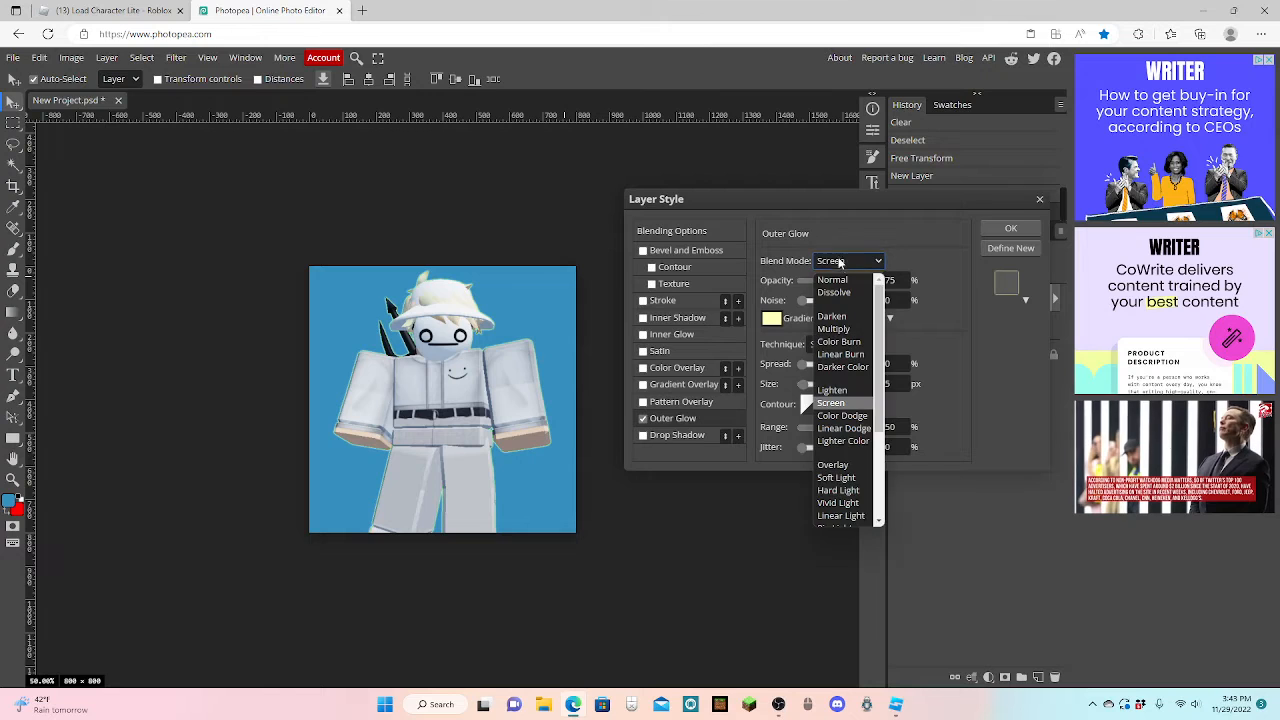
click(853, 280)
drag(857, 281, 880, 281)
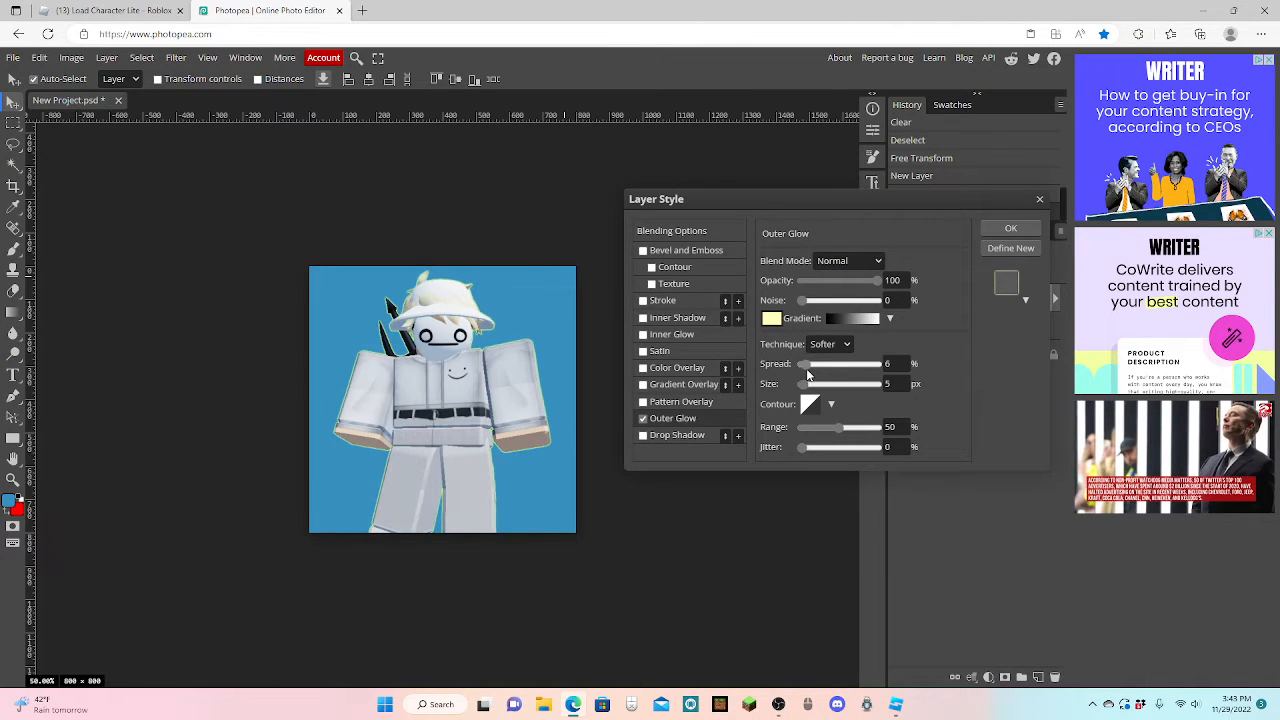
drag(801, 372, 812, 375)
click(773, 320)
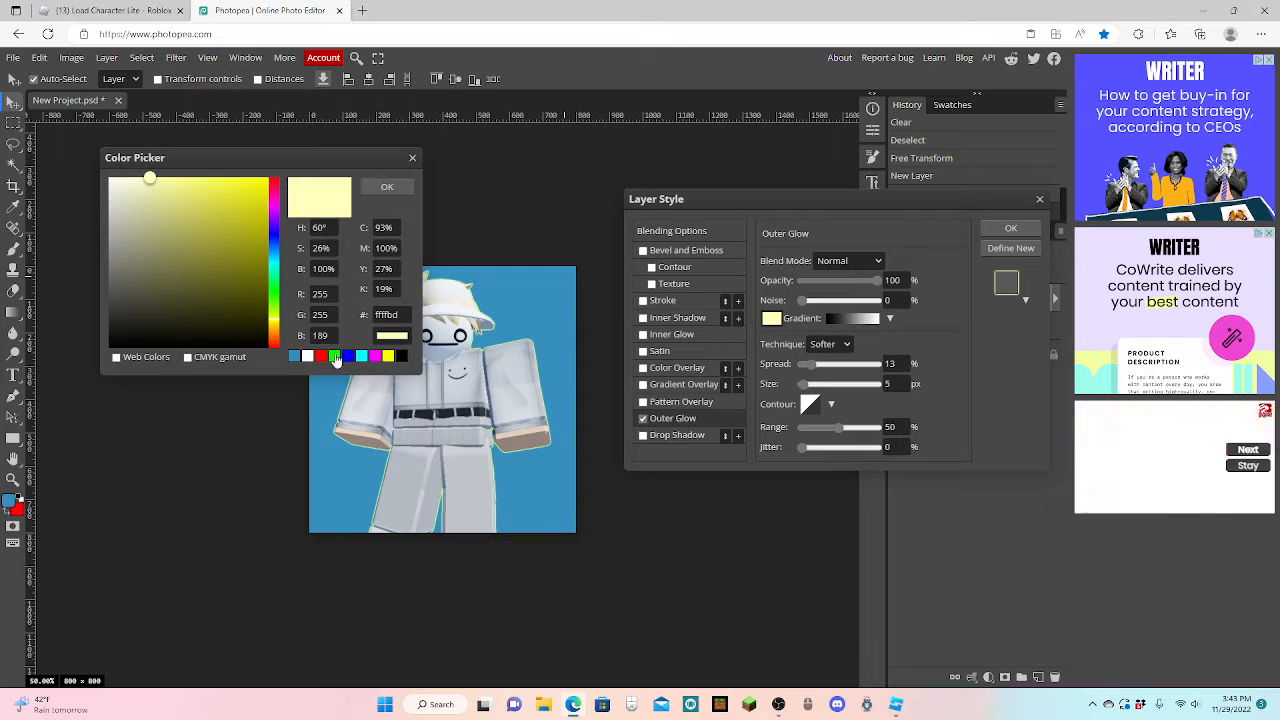
click(295, 357)
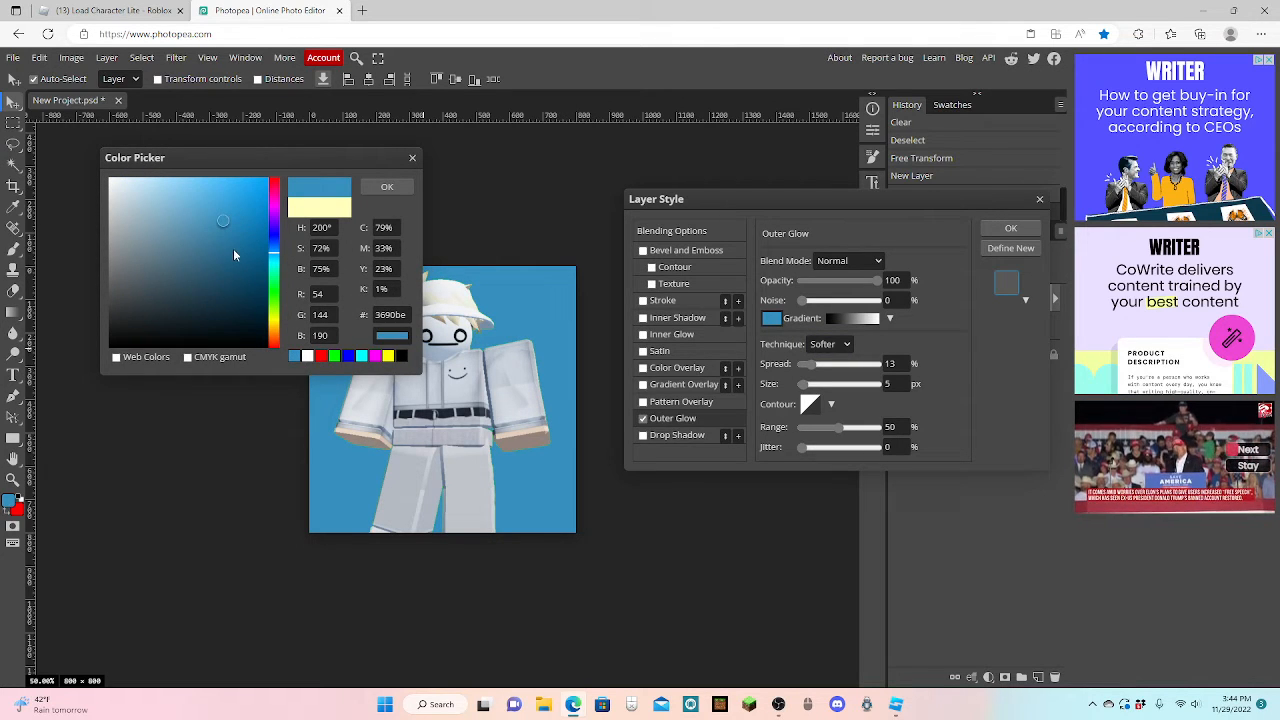
drag(234, 256, 243, 289)
click(387, 187)
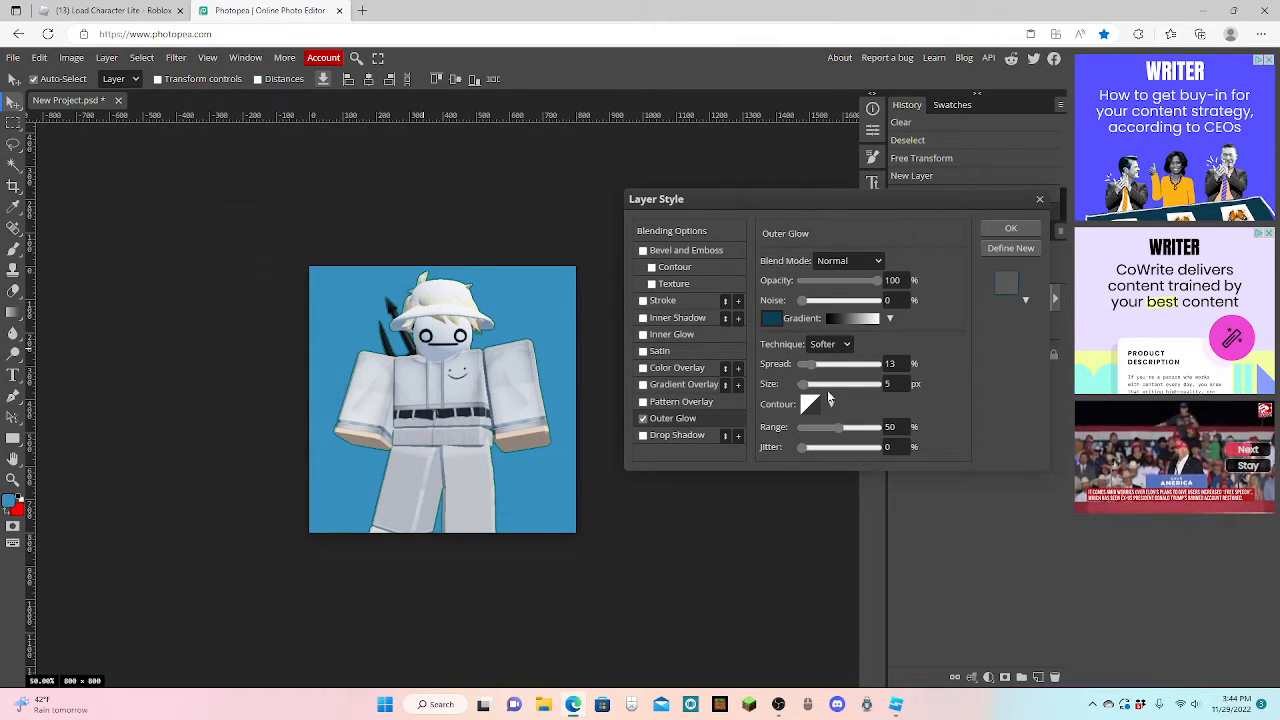
drag(803, 385, 812, 390)
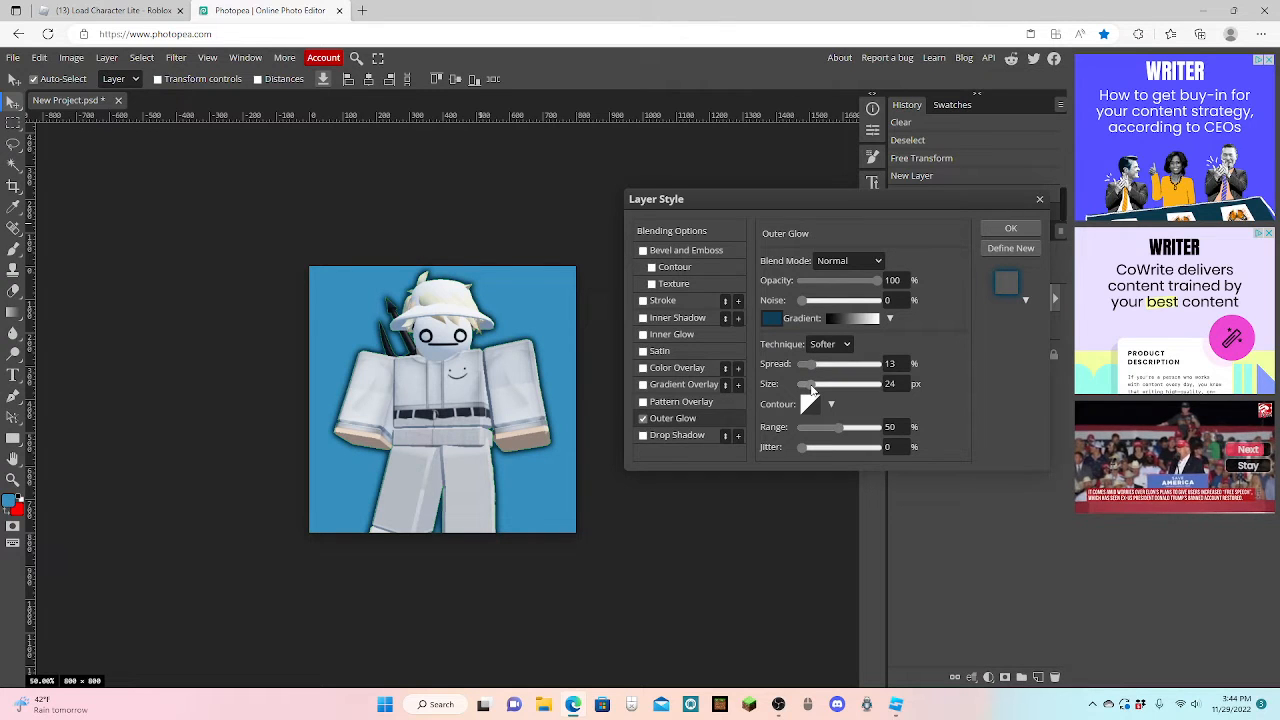
Step: Apply the glow, then pick a darker blue brush with fully soft edges
click(1012, 230)
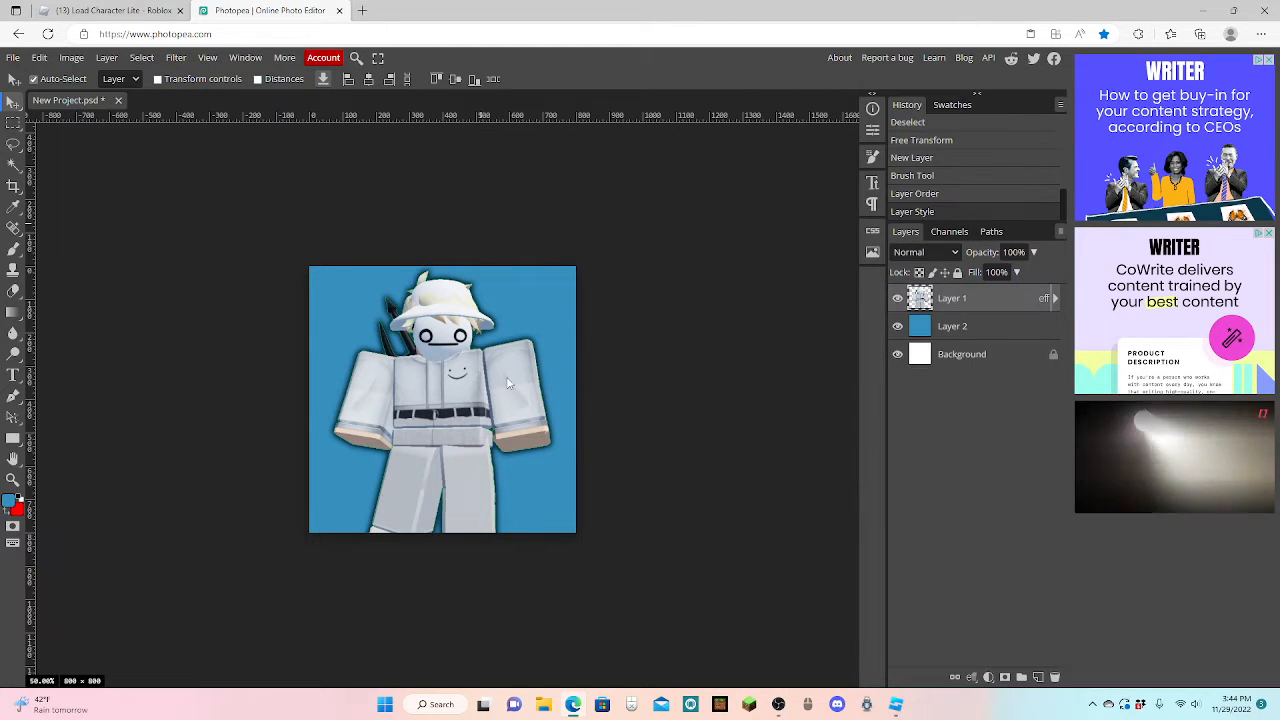
key(b)
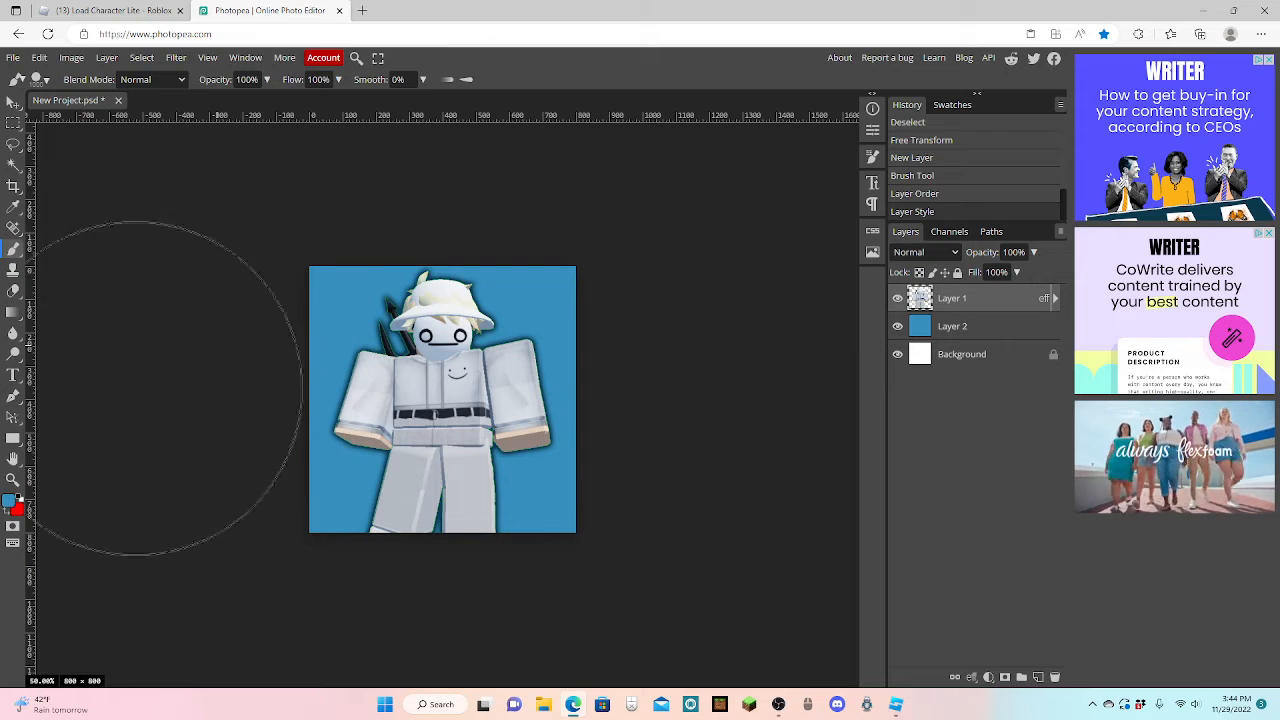
click(10, 498)
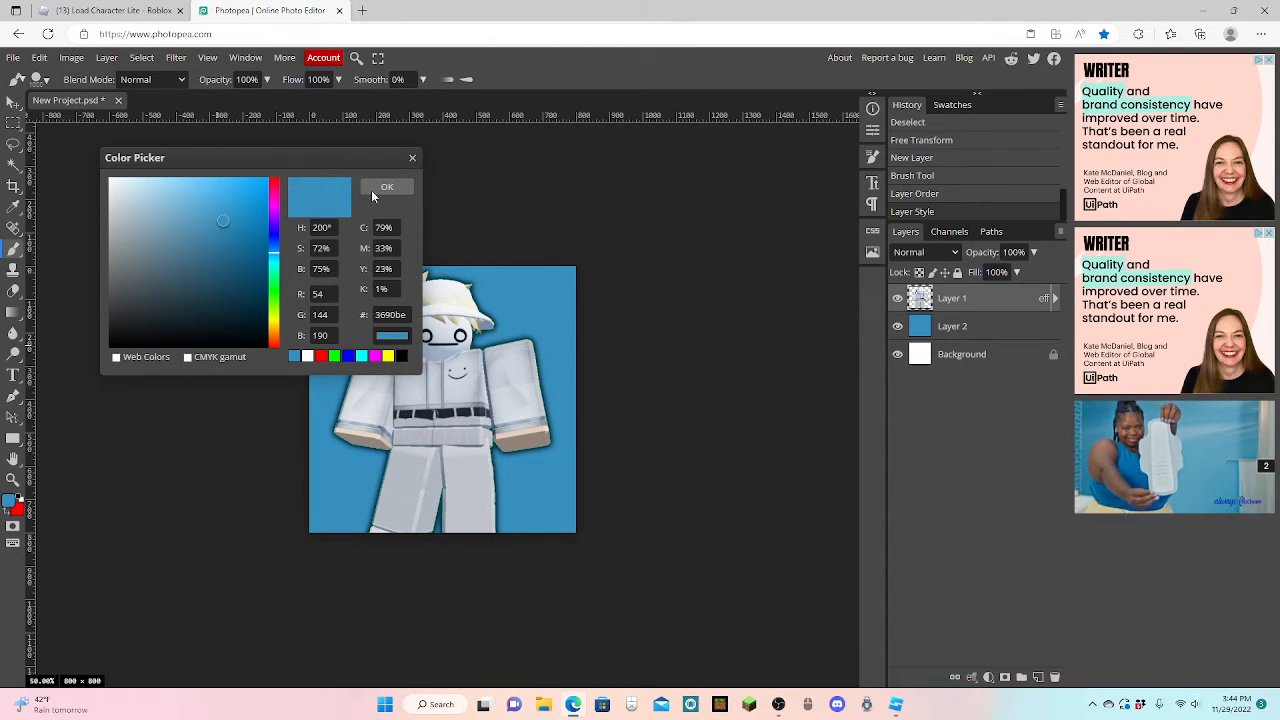
click(229, 251)
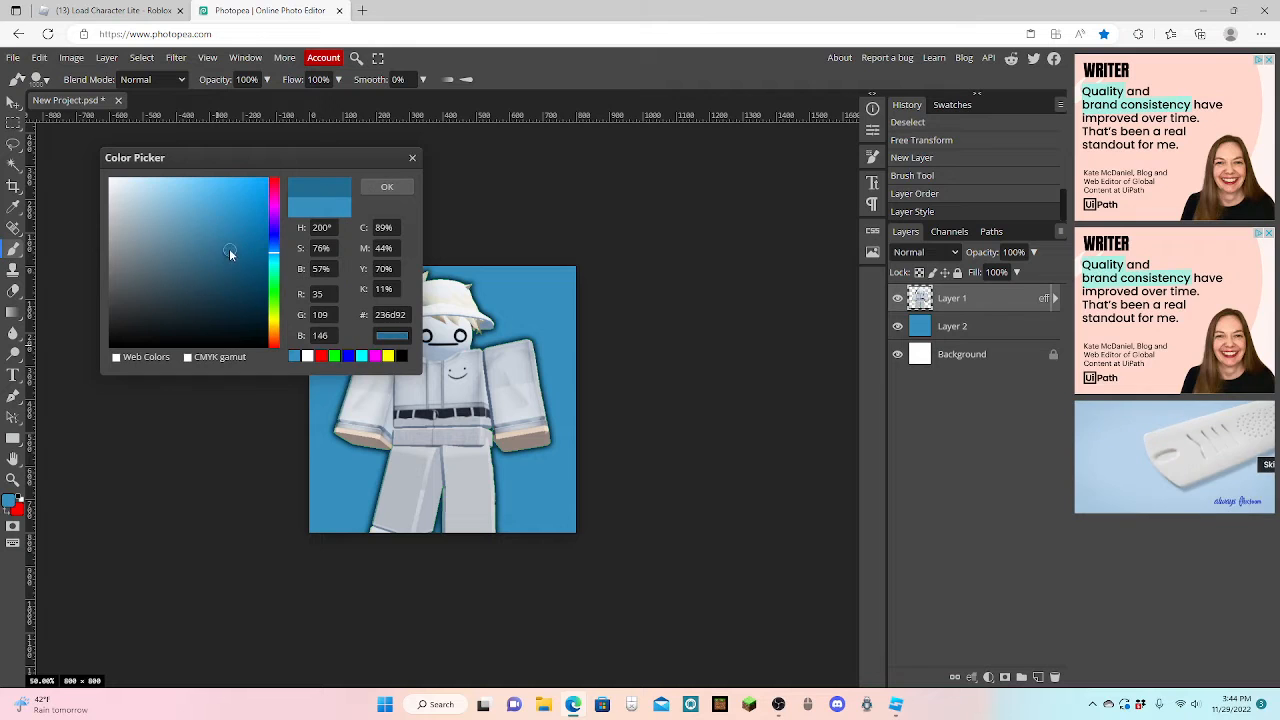
click(387, 187)
click(38, 79)
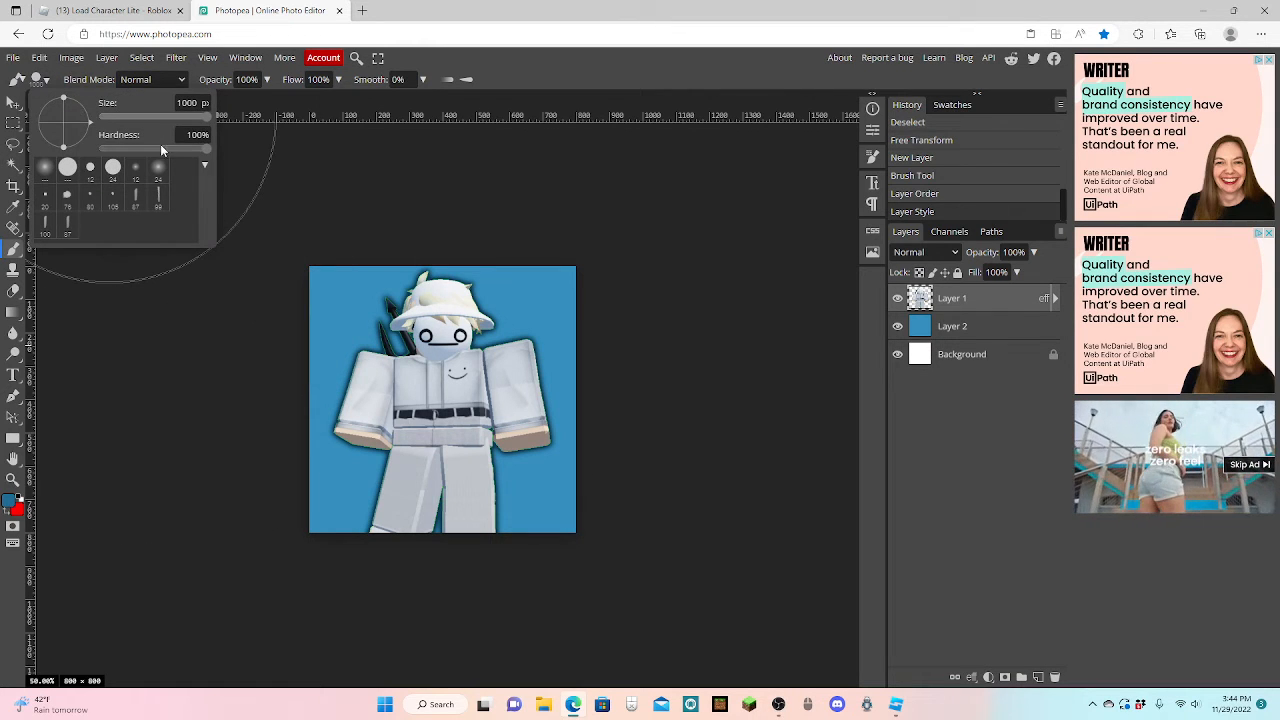
mouse_move(173, 150)
mouse_down()
mouse_move(143, 148)
mouse_move(148, 120)
mouse_up()
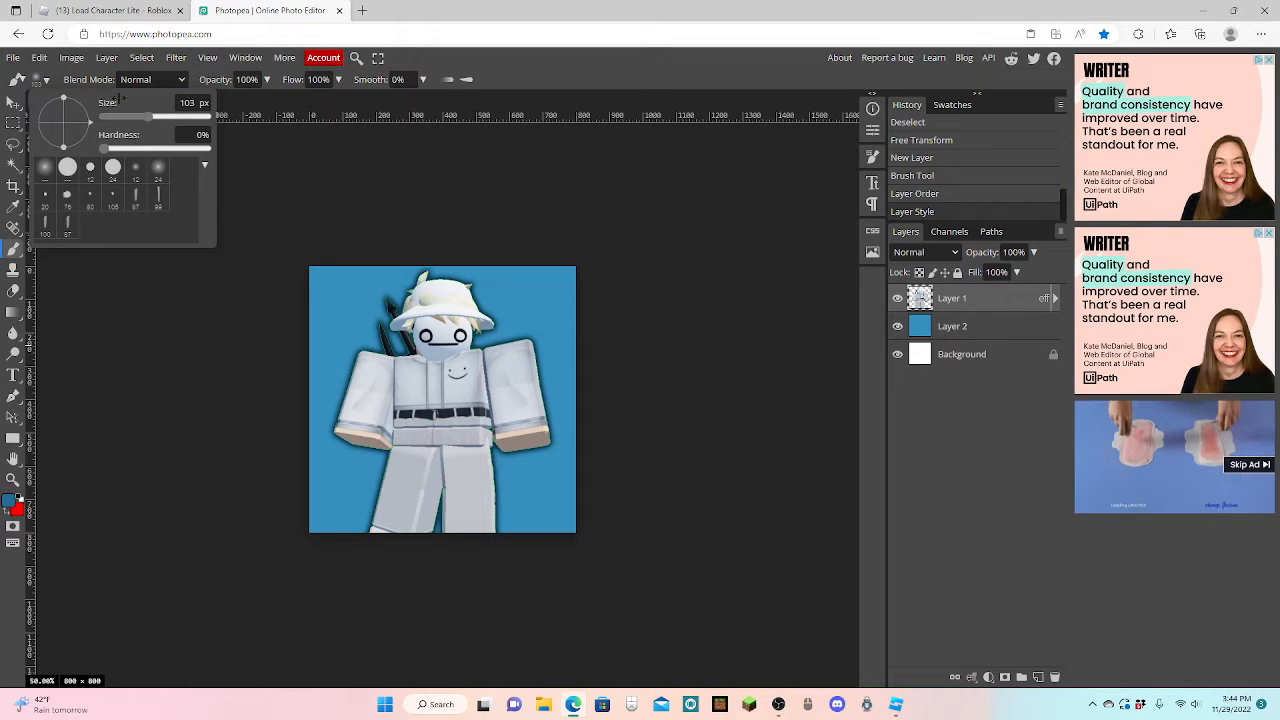
click(44, 86)
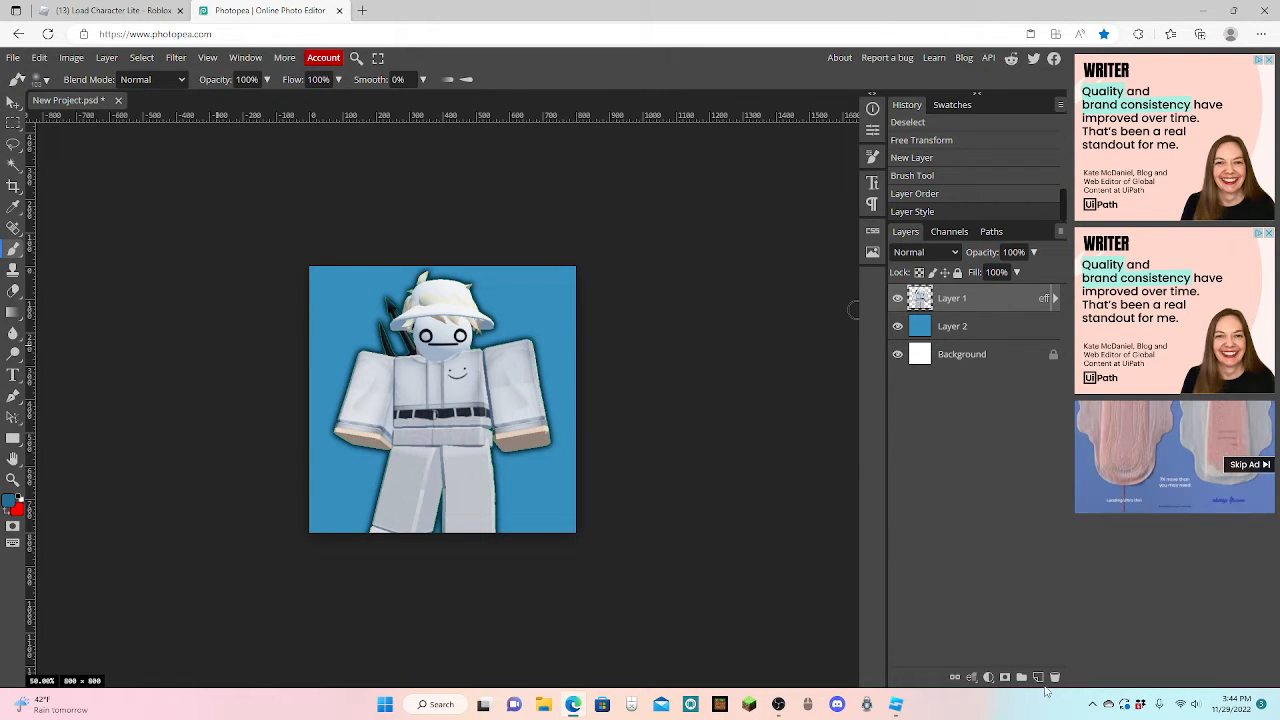
Step: Brush blue shading strokes over the character's torso, arms, sides and legs on a new layer
click(1039, 677)
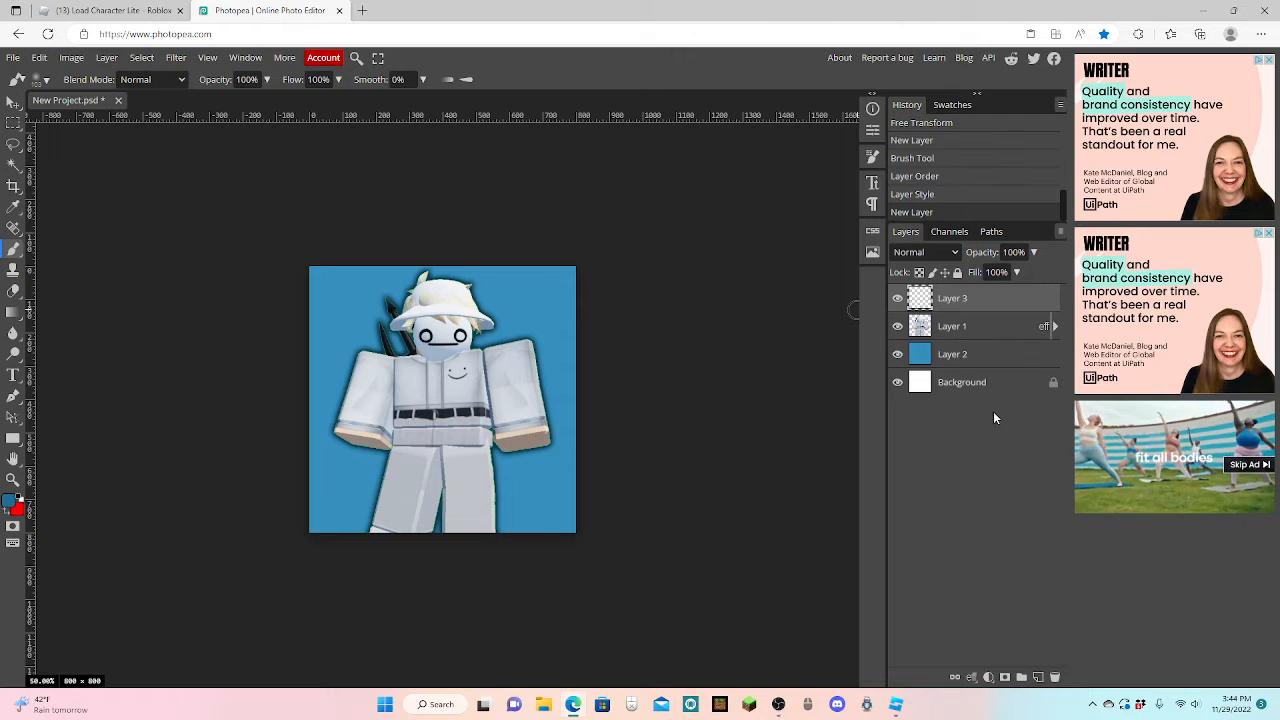
drag(395, 385, 392, 438)
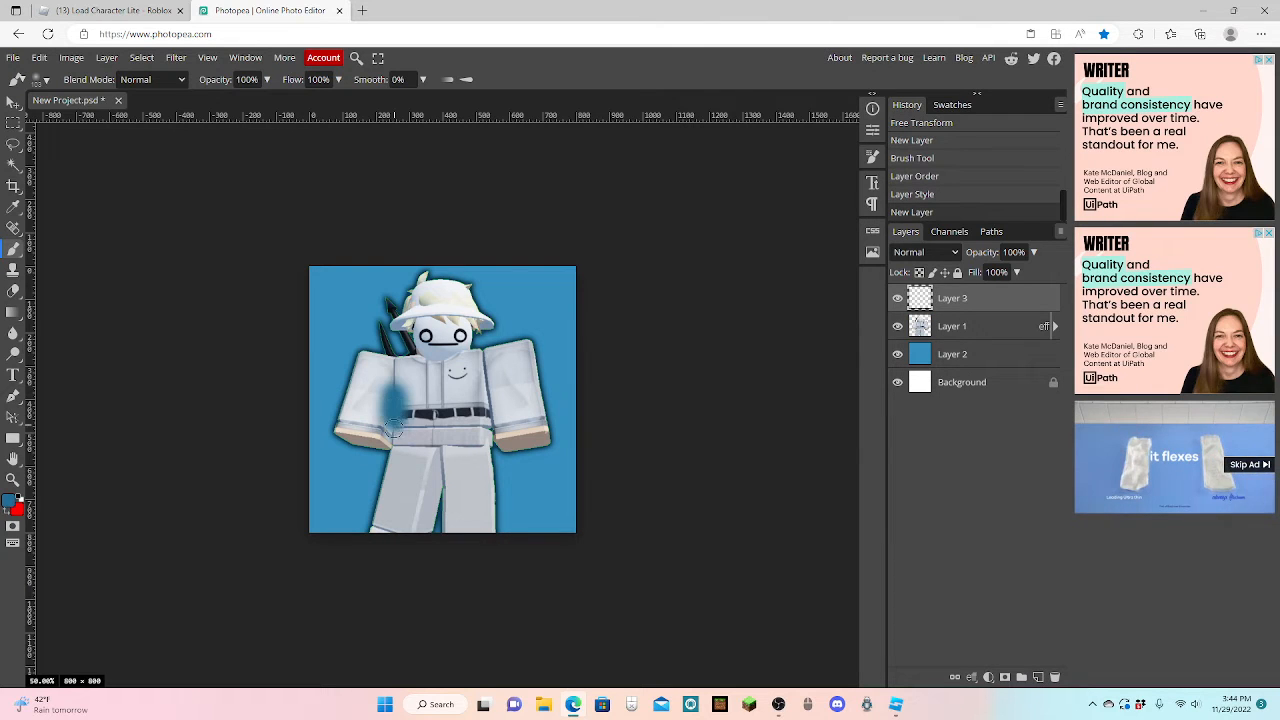
drag(439, 479, 412, 535)
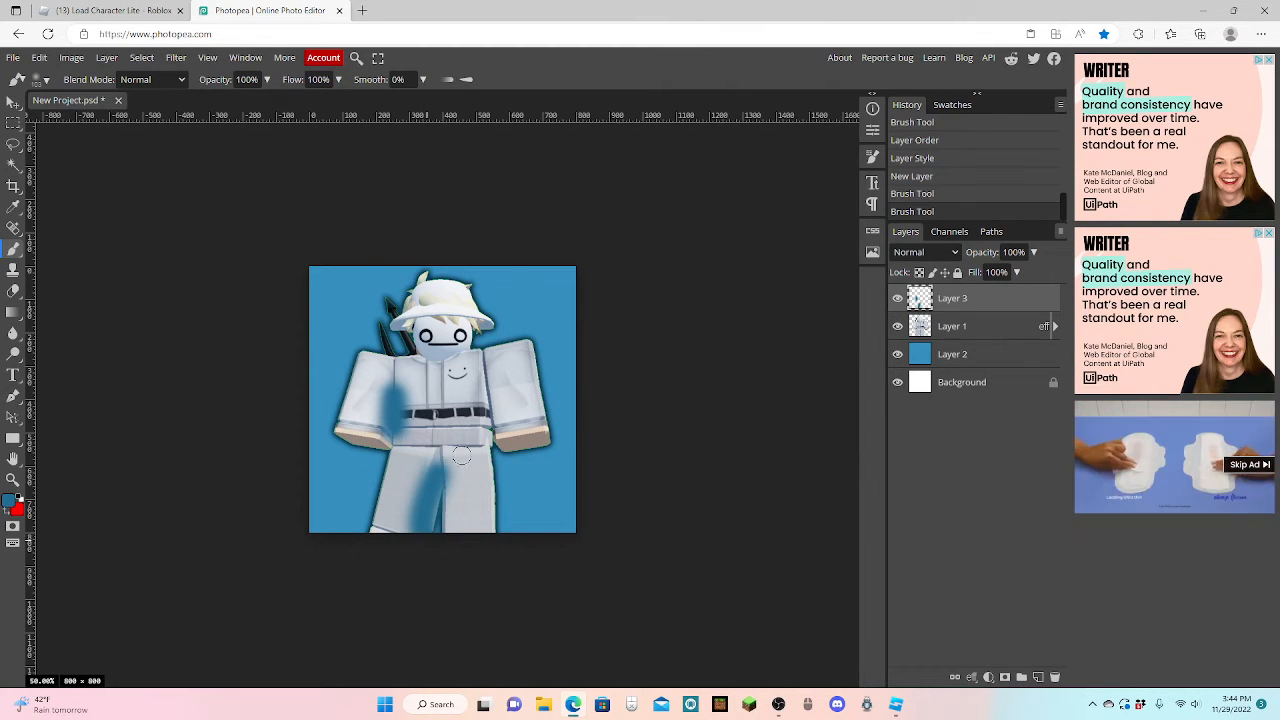
drag(524, 455, 535, 437)
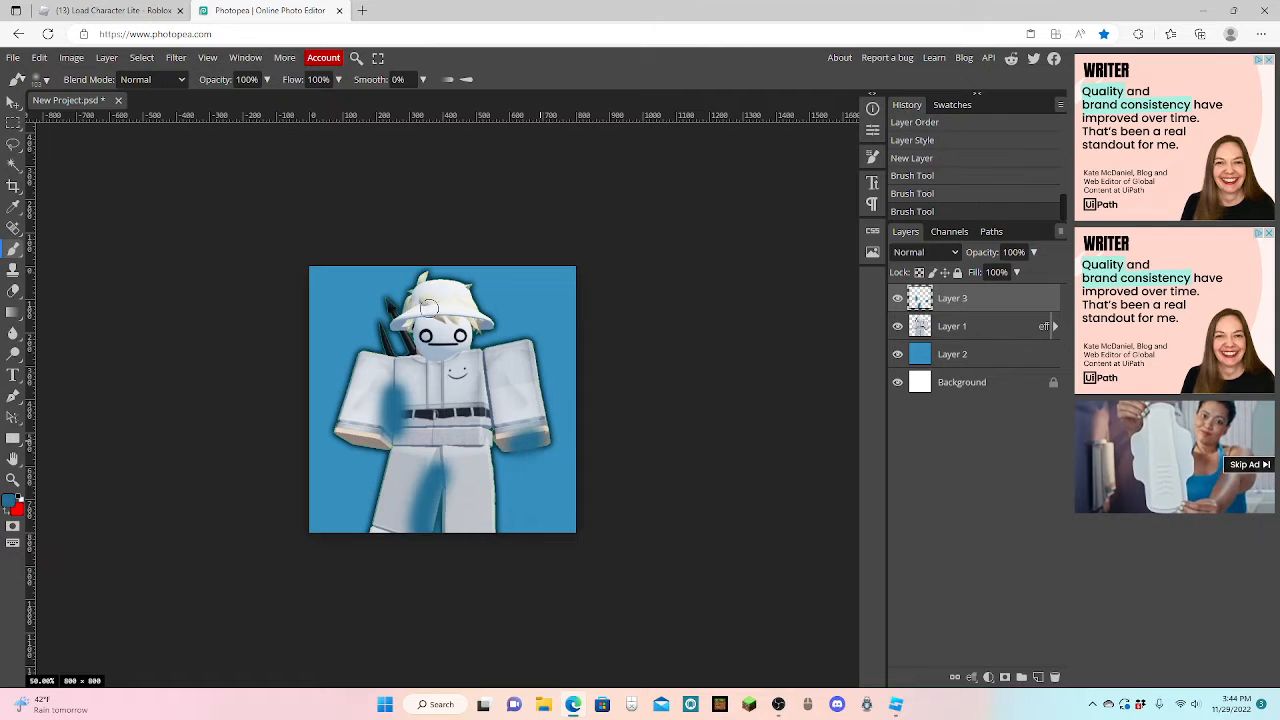
mouse_move(410, 330)
mouse_down()
mouse_move(425, 360)
mouse_move(485, 362)
mouse_up()
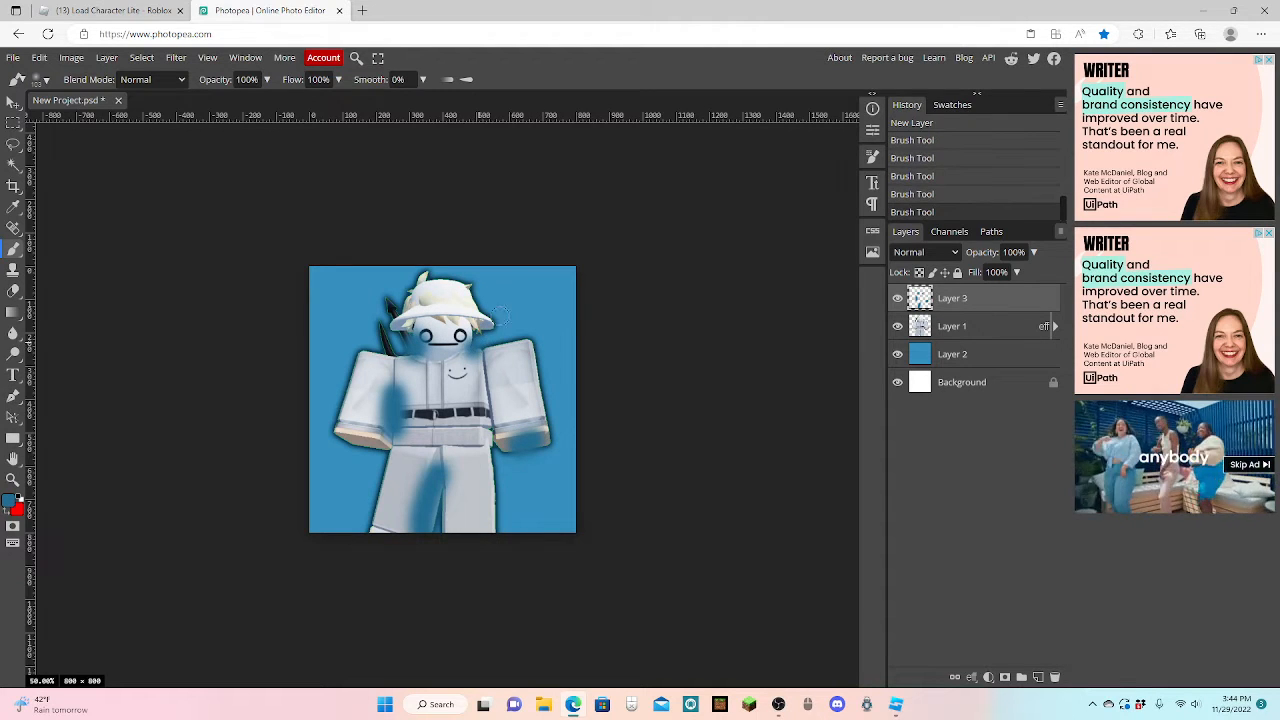
mouse_move(350, 430)
mouse_down()
mouse_move(385, 470)
mouse_move(372, 530)
mouse_up()
drag(478, 524, 465, 448)
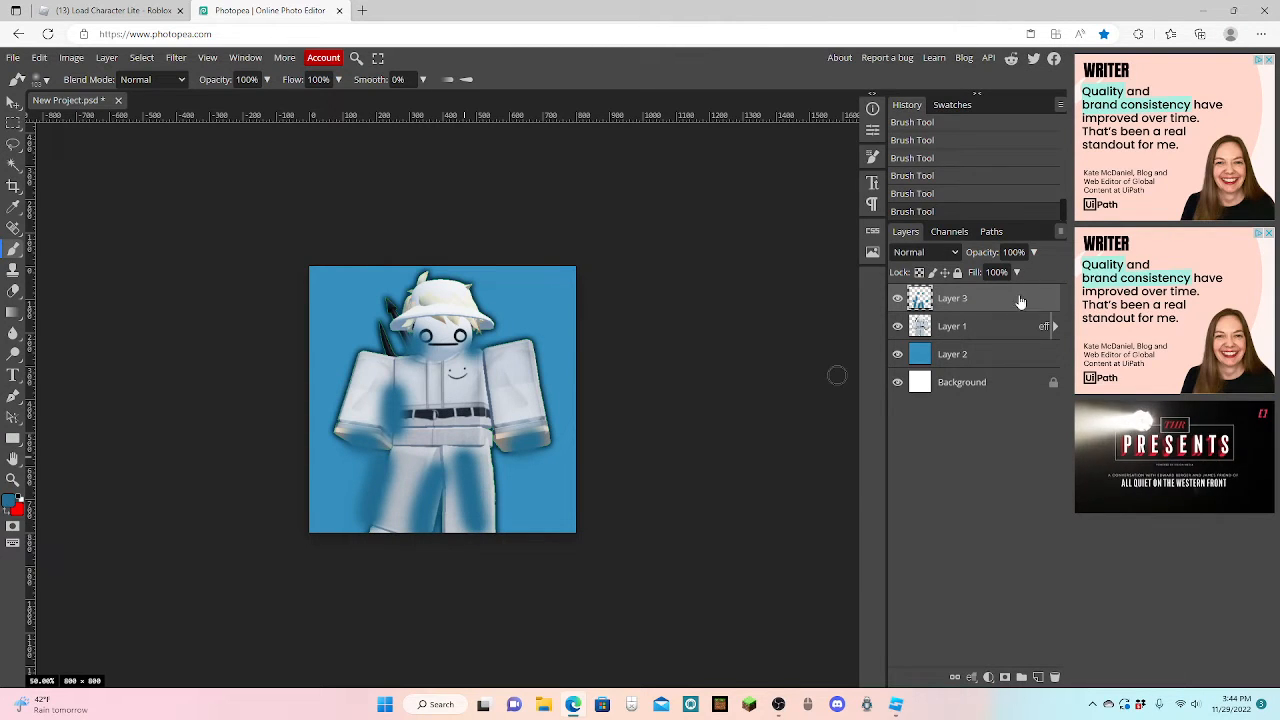
Step: Blend the shading layer as Overlay at about 69% opacity
click(930, 252)
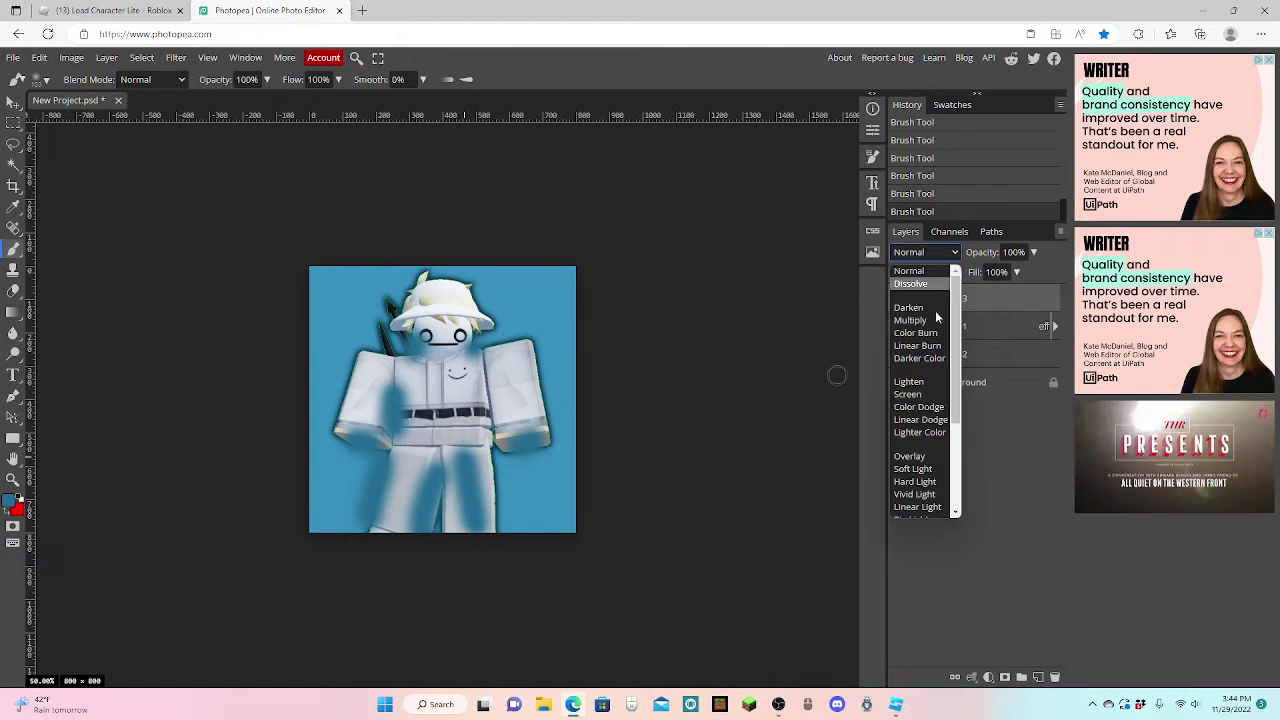
click(910, 456)
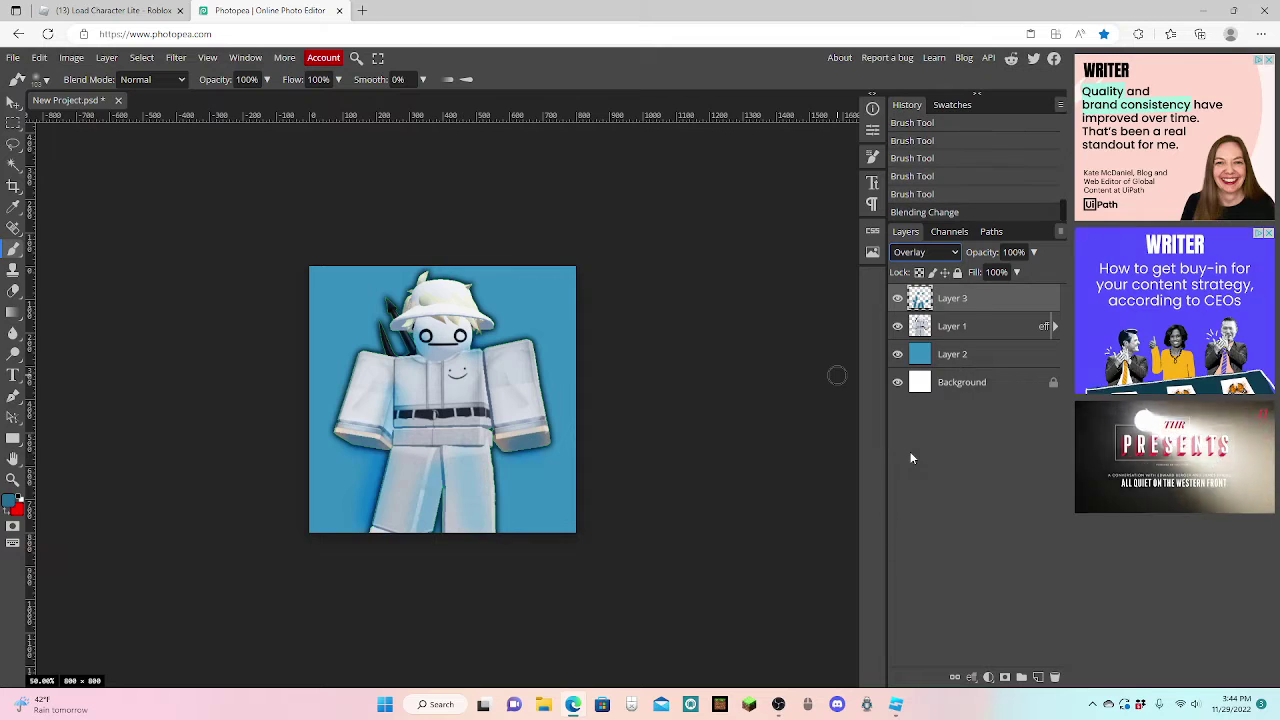
click(1034, 253)
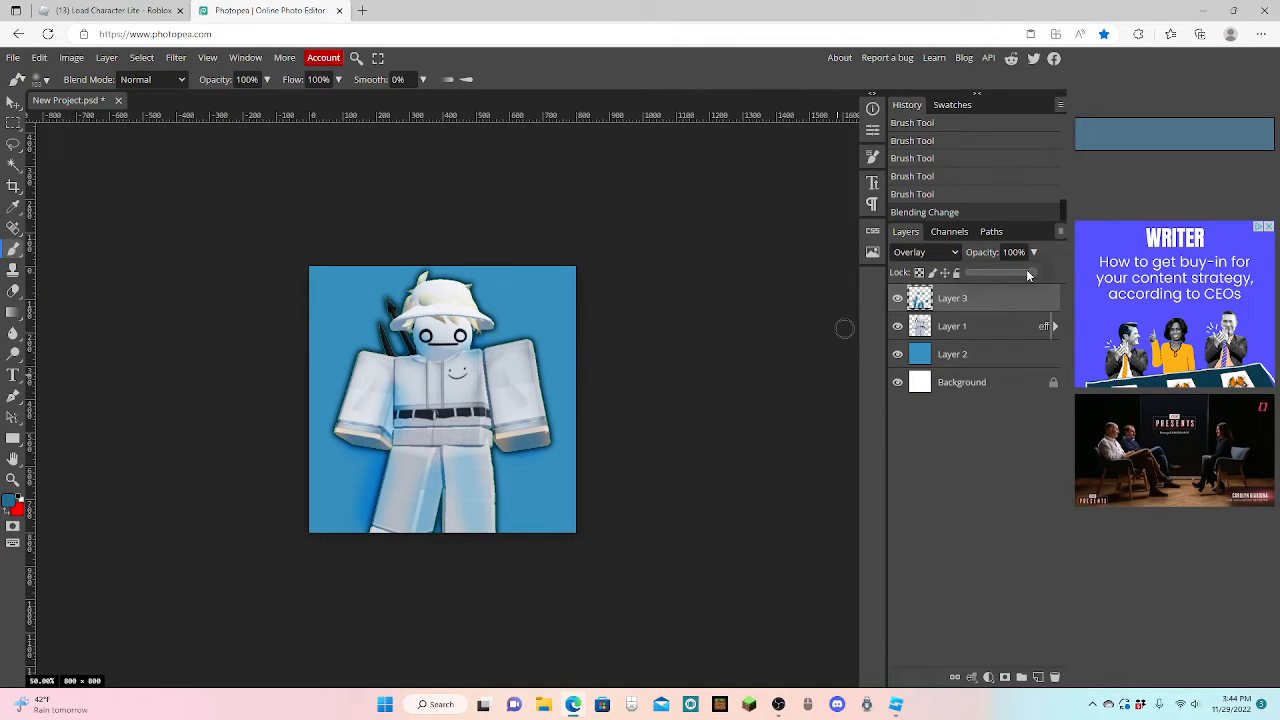
drag(1028, 275, 1018, 275)
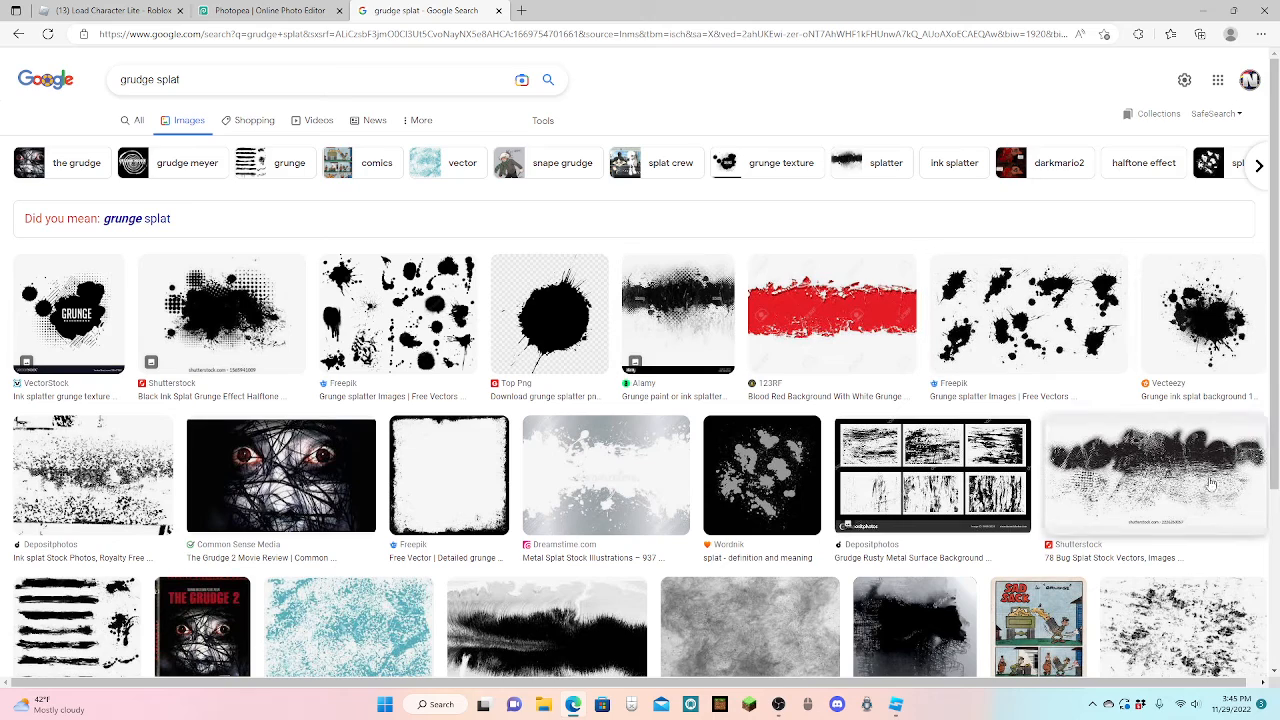
Step: Copy a black ink-splat image from the Google Images results
click(1195, 310)
right_click(1012, 290)
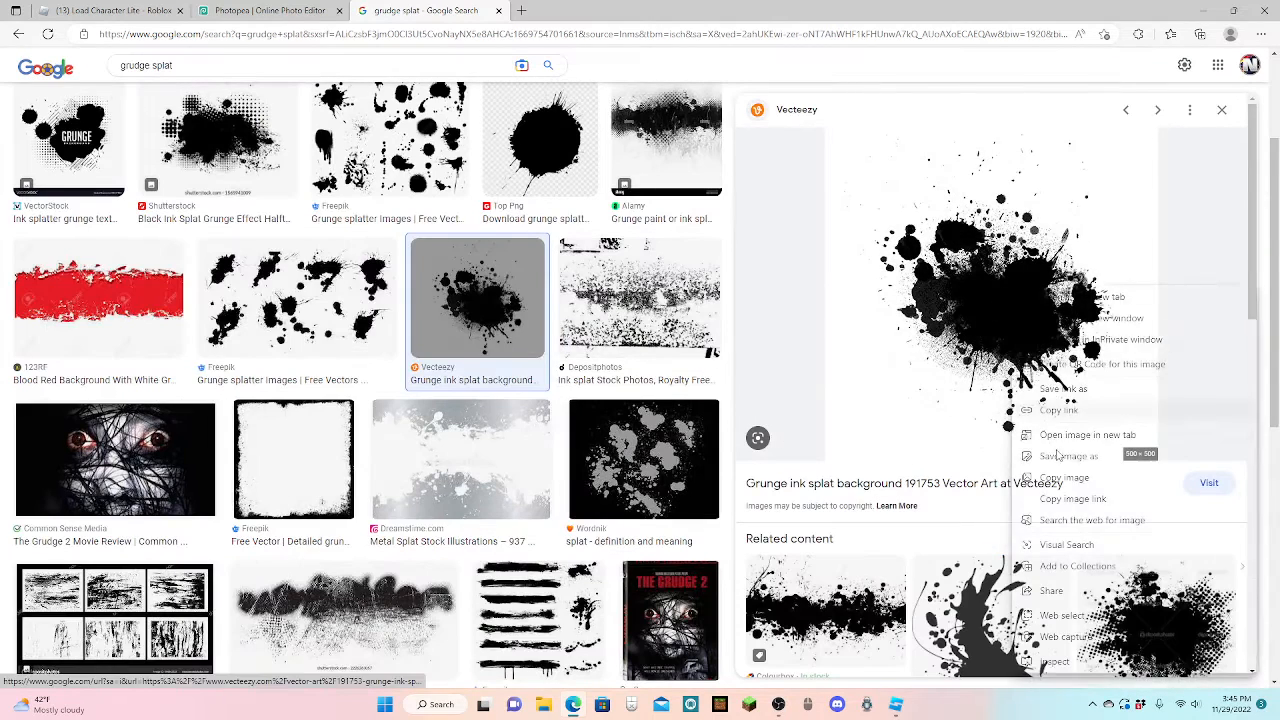
click(1085, 478)
Step: Paste the ink splat as a new Screen-blended layer and position it on the canvas
click(265, 10)
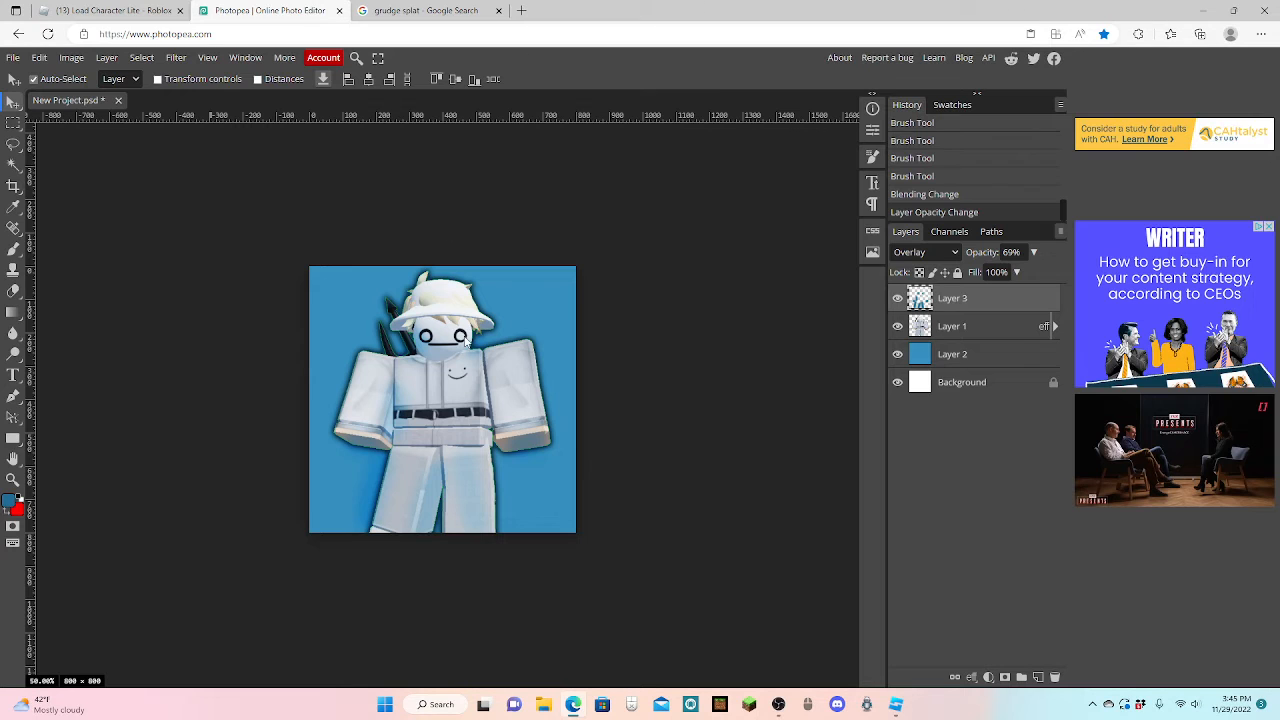
key(ctrl+v)
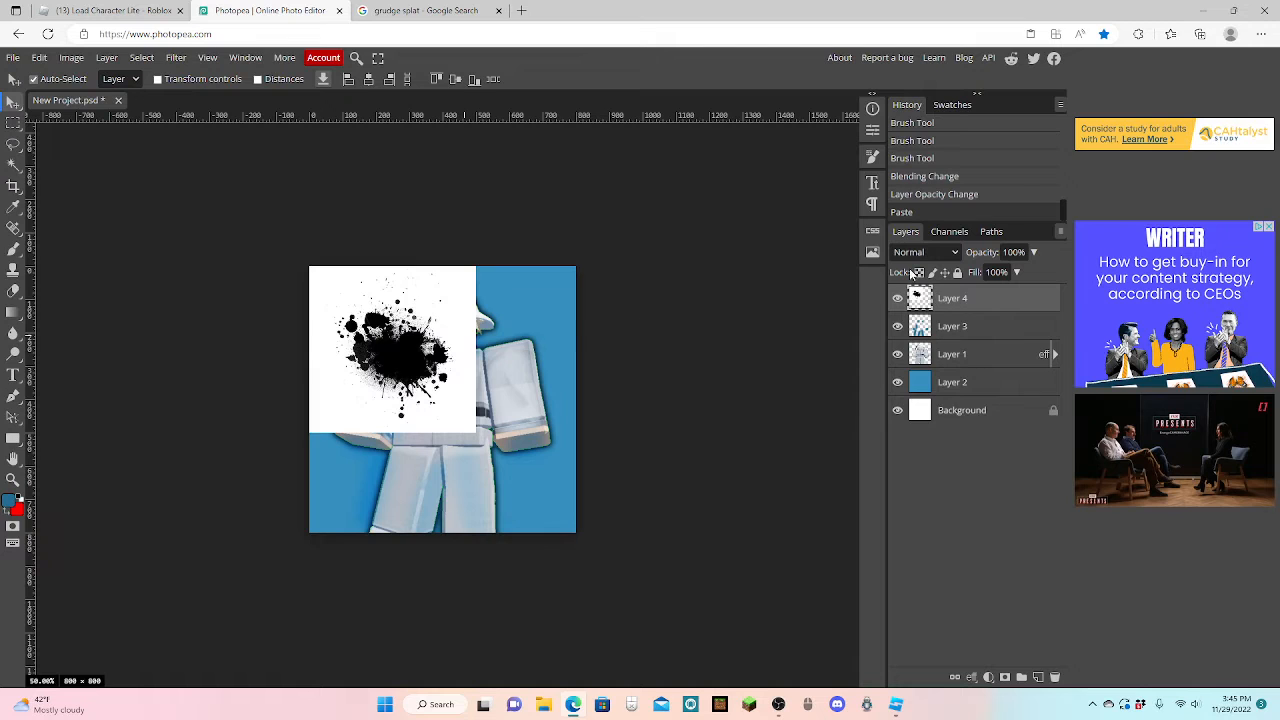
click(933, 258)
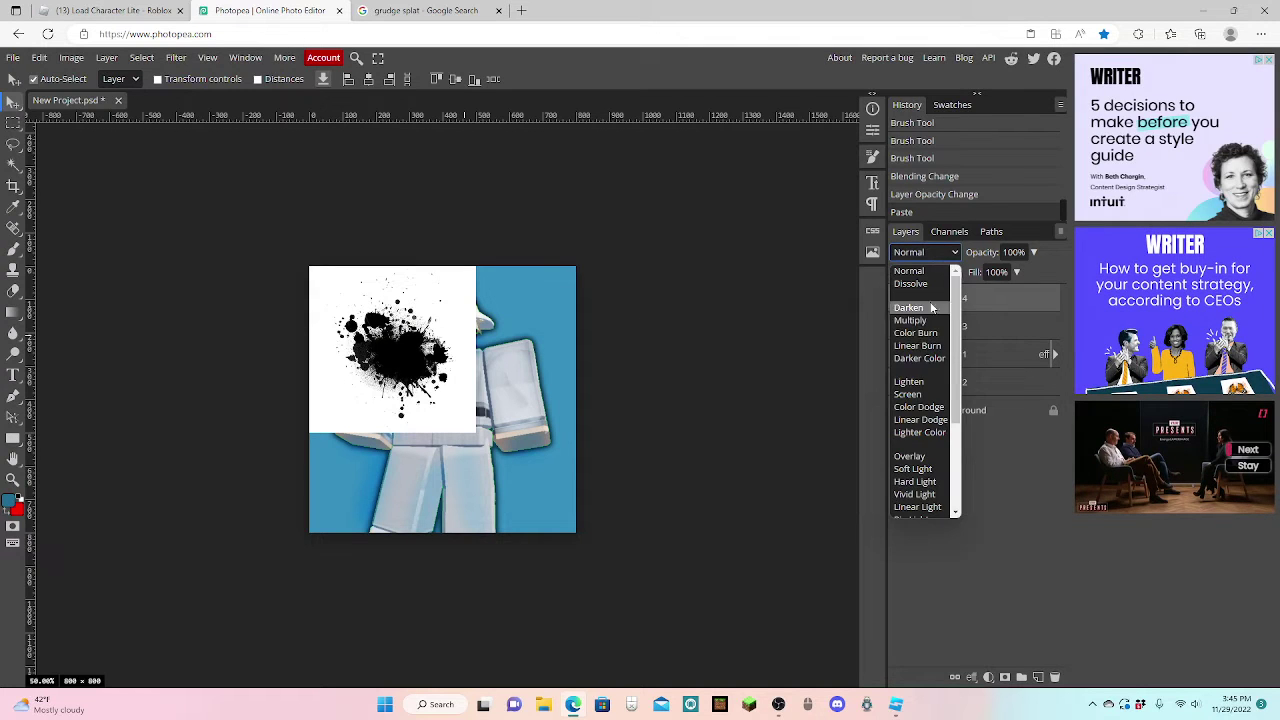
click(912, 395)
mouse_move(476, 398)
mouse_down()
mouse_move(499, 398)
mouse_move(503, 440)
mouse_up()
Step: Delete the splat image's white background with the Magic Wand
key(w)
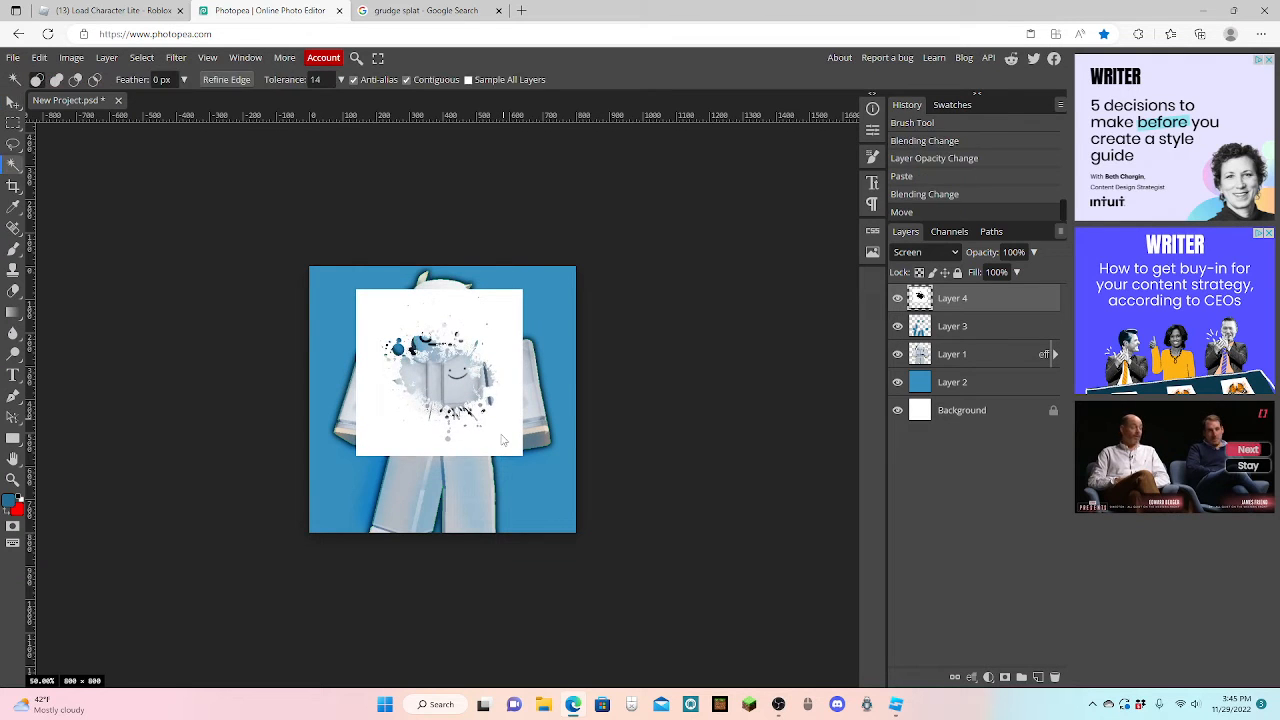
click(503, 440)
key(Delete)
key(ctrl+d)
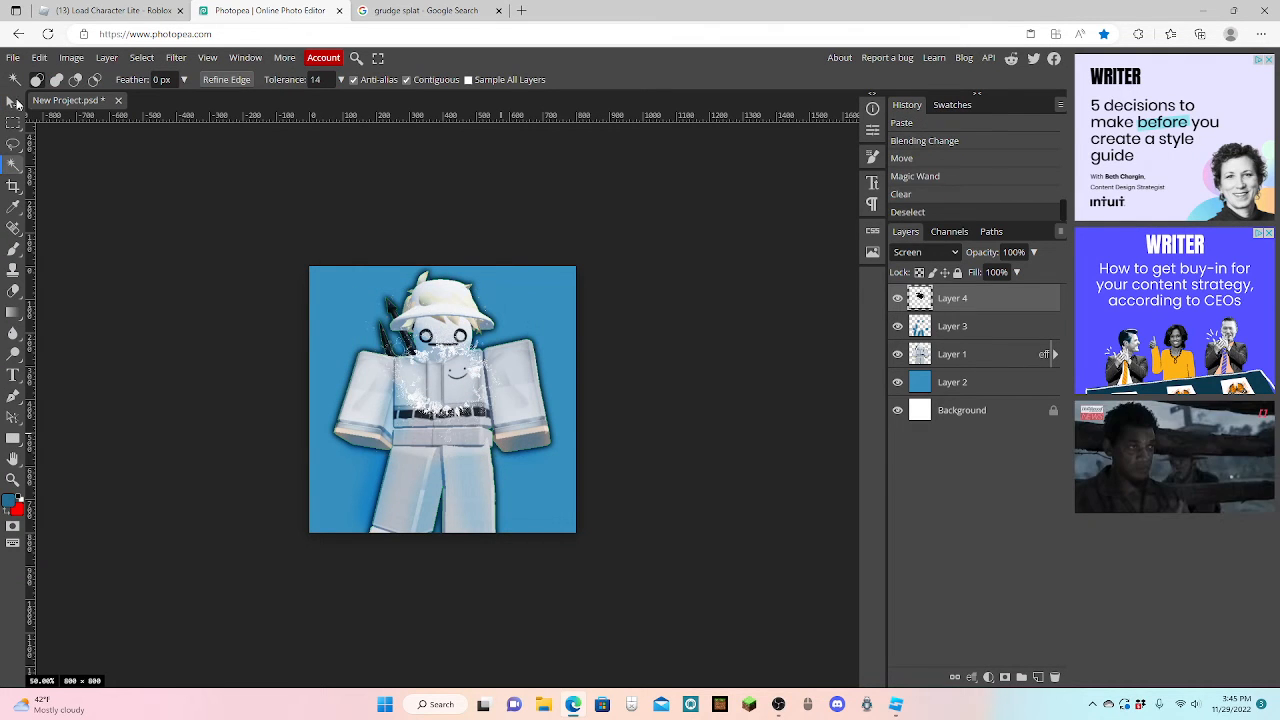
Step: Scale the splat layer up to cover the whole canvas with Free Transform
click(14, 102)
key(ctrl+t)
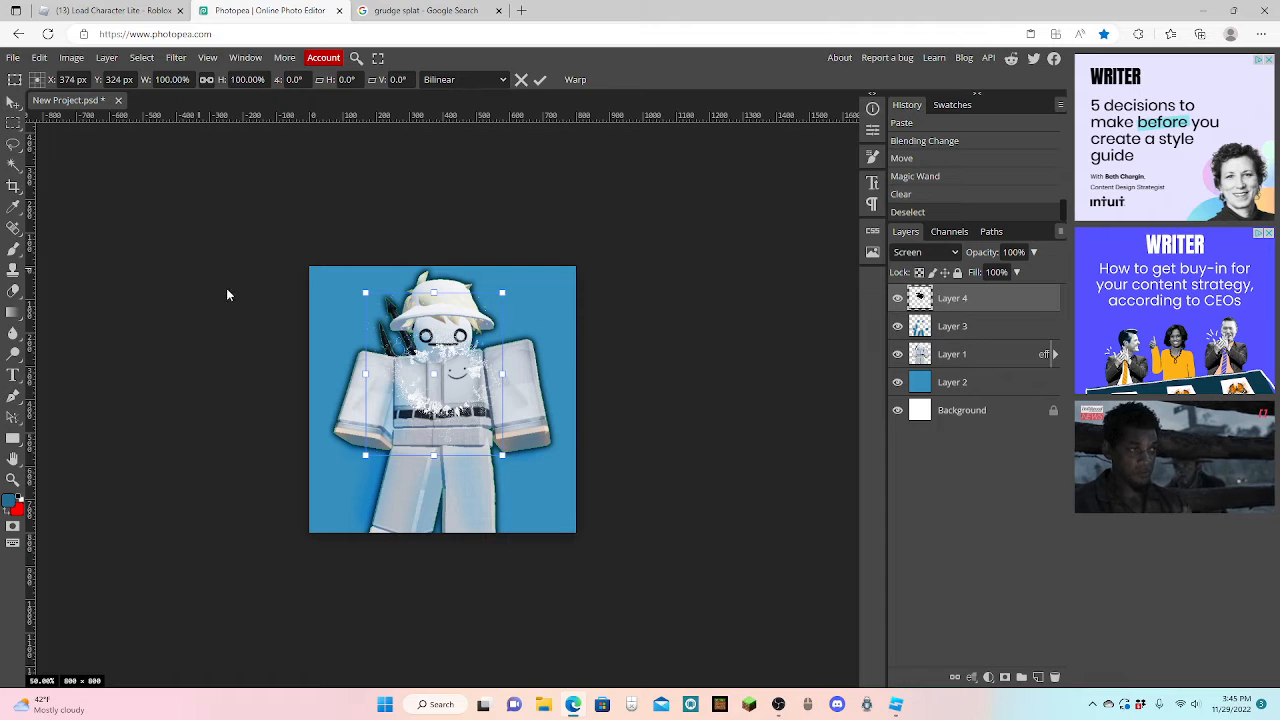
drag(433, 293, 397, 143)
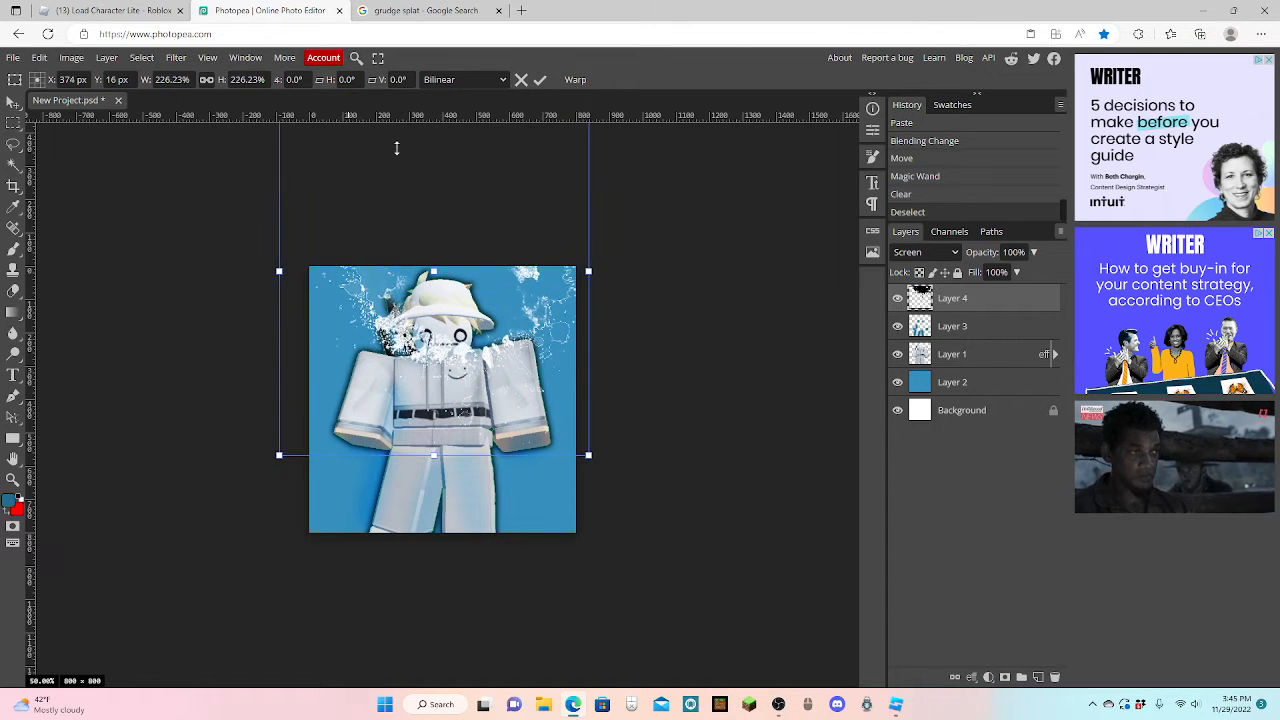
mouse_move(538, 398)
mouse_down()
mouse_move(531, 505)
mouse_move(430, 408)
mouse_up()
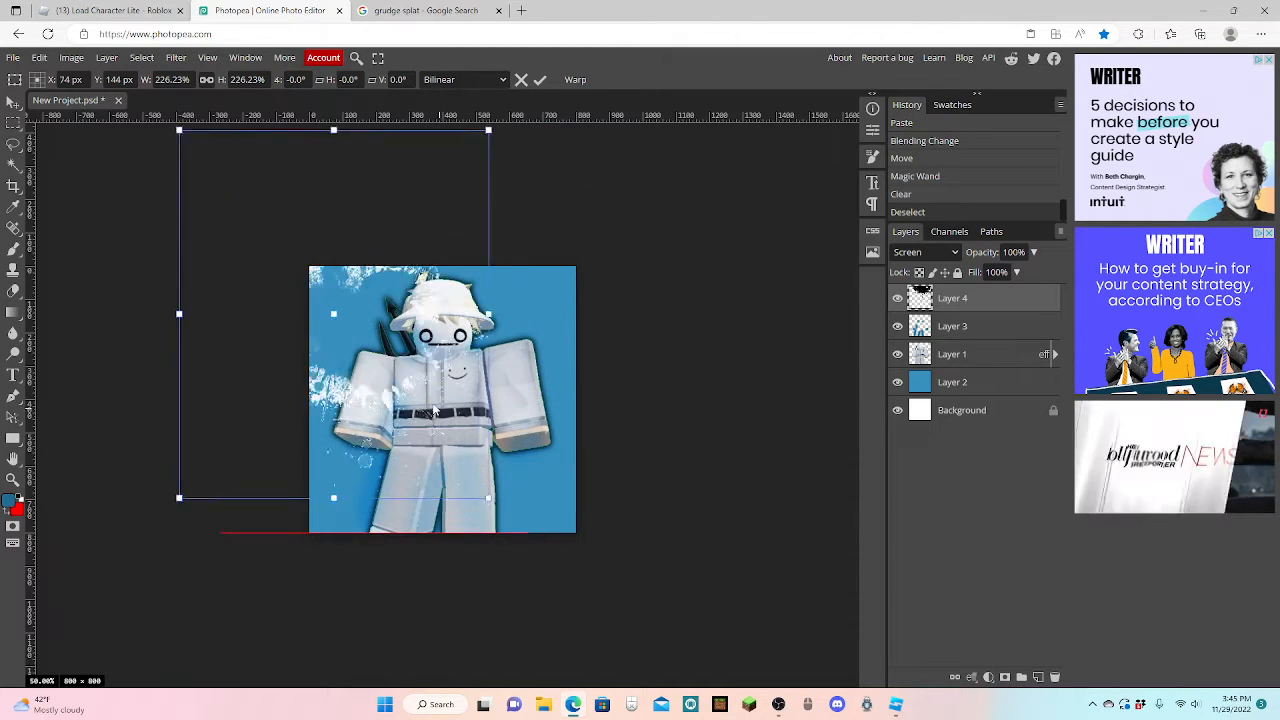
drag(490, 308, 671, 306)
drag(560, 330, 492, 463)
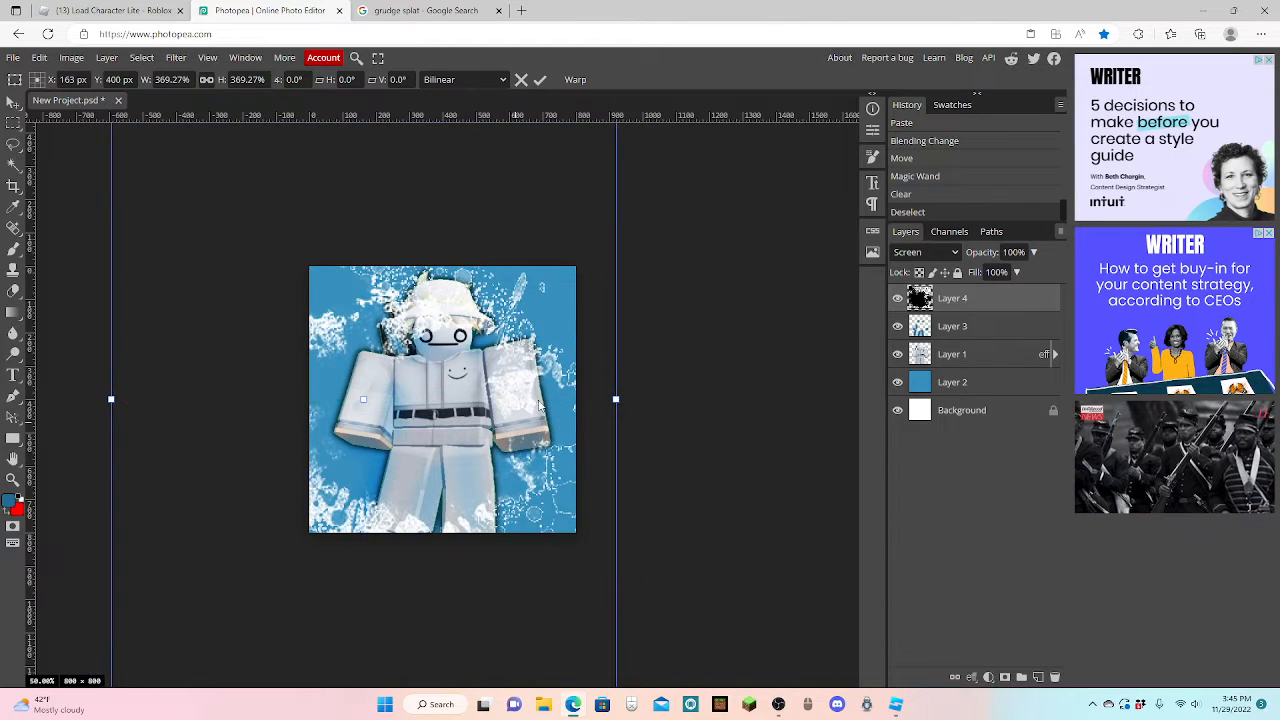
Step: Show the white splatter, light streaks, shading and ink splat layers, then revisit the search tab
click(897, 410)
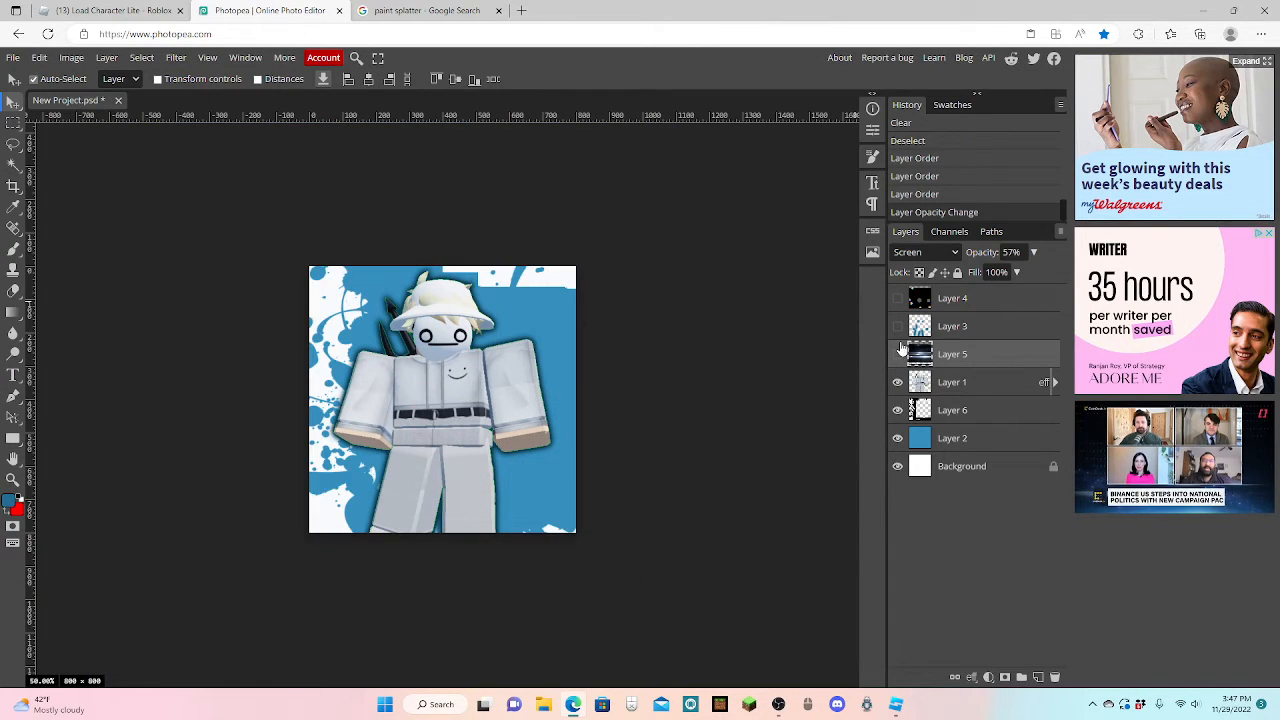
click(897, 354)
click(897, 326)
click(897, 298)
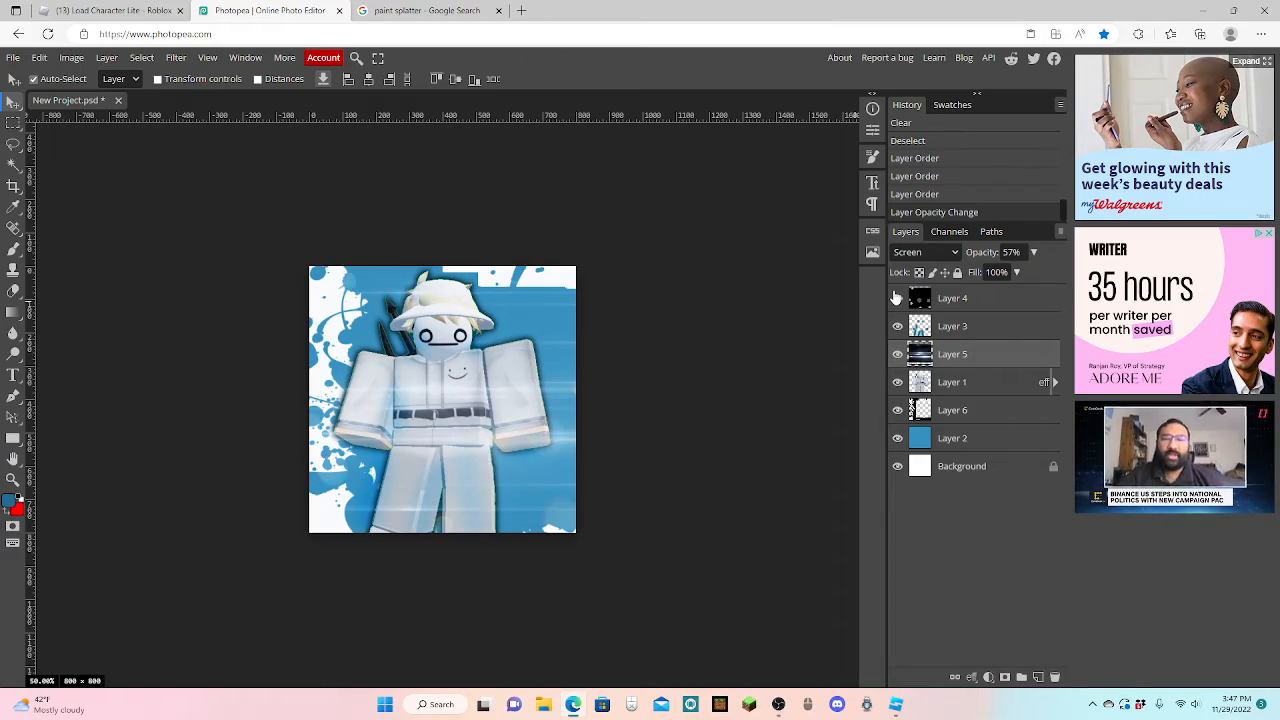
click(420, 10)
scroll(645, 508, down, 2)
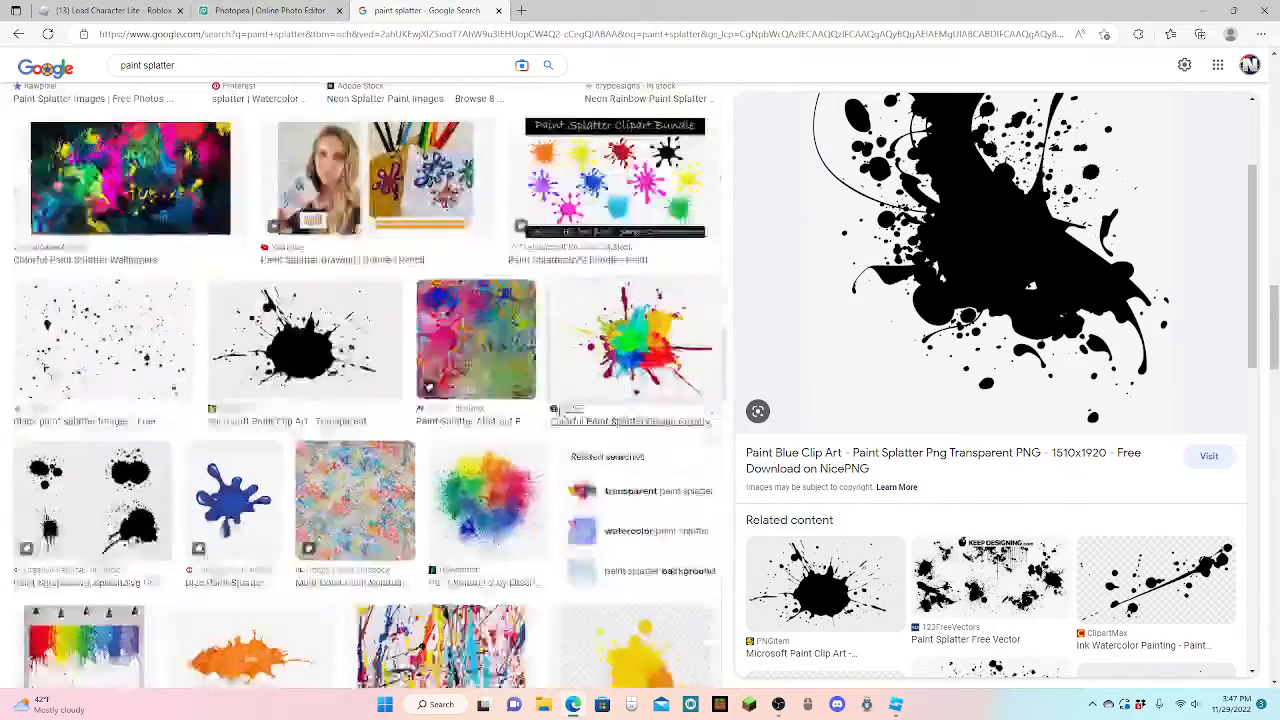
scroll(645, 508, down, 2)
scroll(645, 508, down, 2)
scroll(645, 508, down, 2)
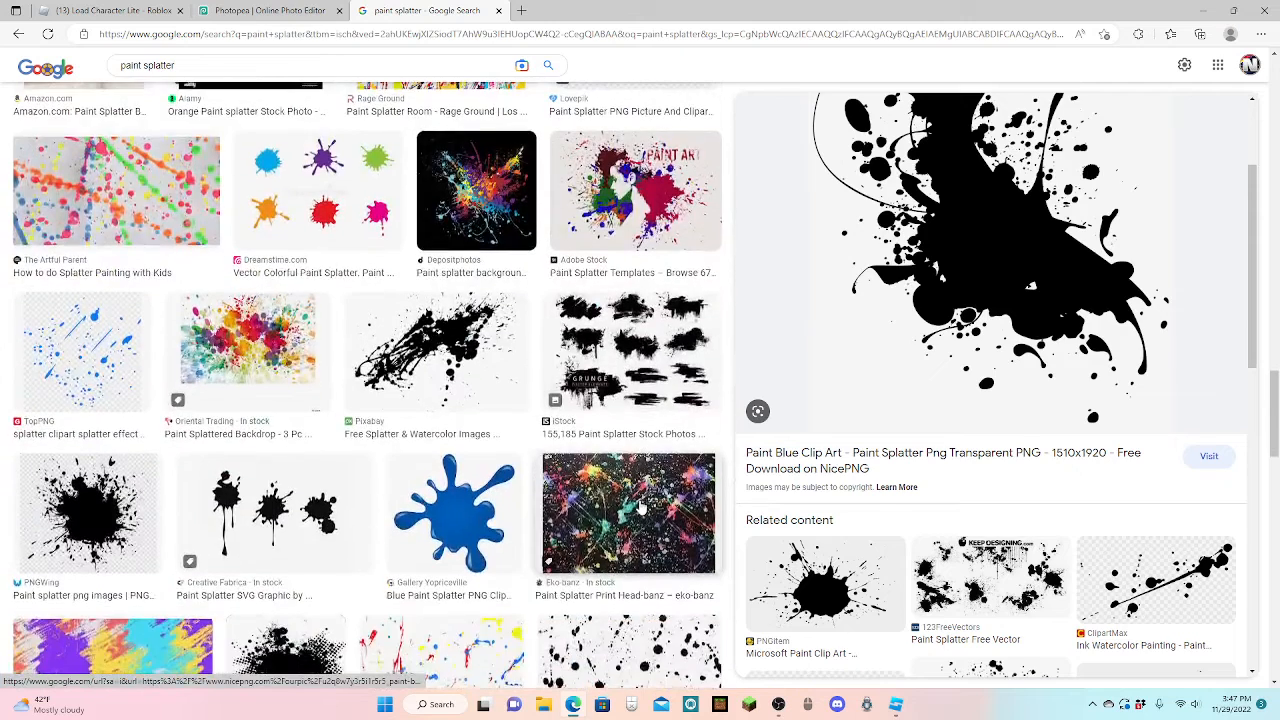
Step: Type a NOTOSID text layer on the canvas and enlarge it into a big title
key(ctrl+w)
click(13, 375)
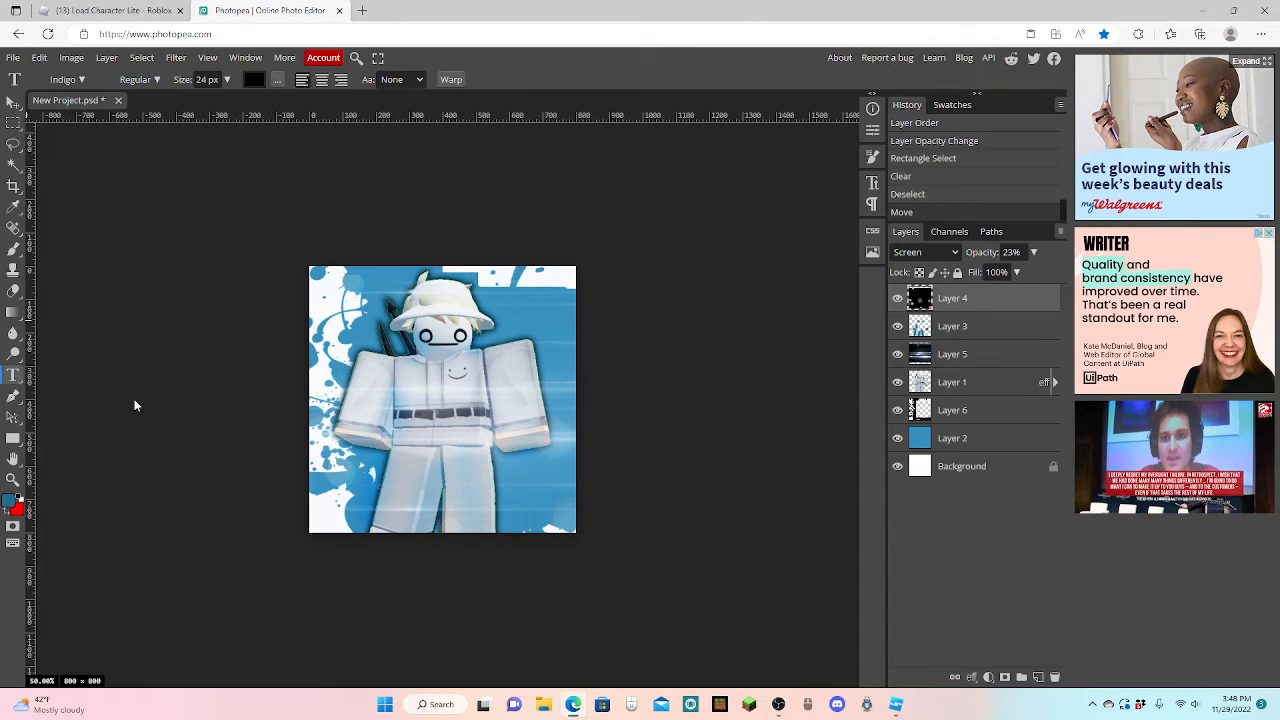
click(405, 453)
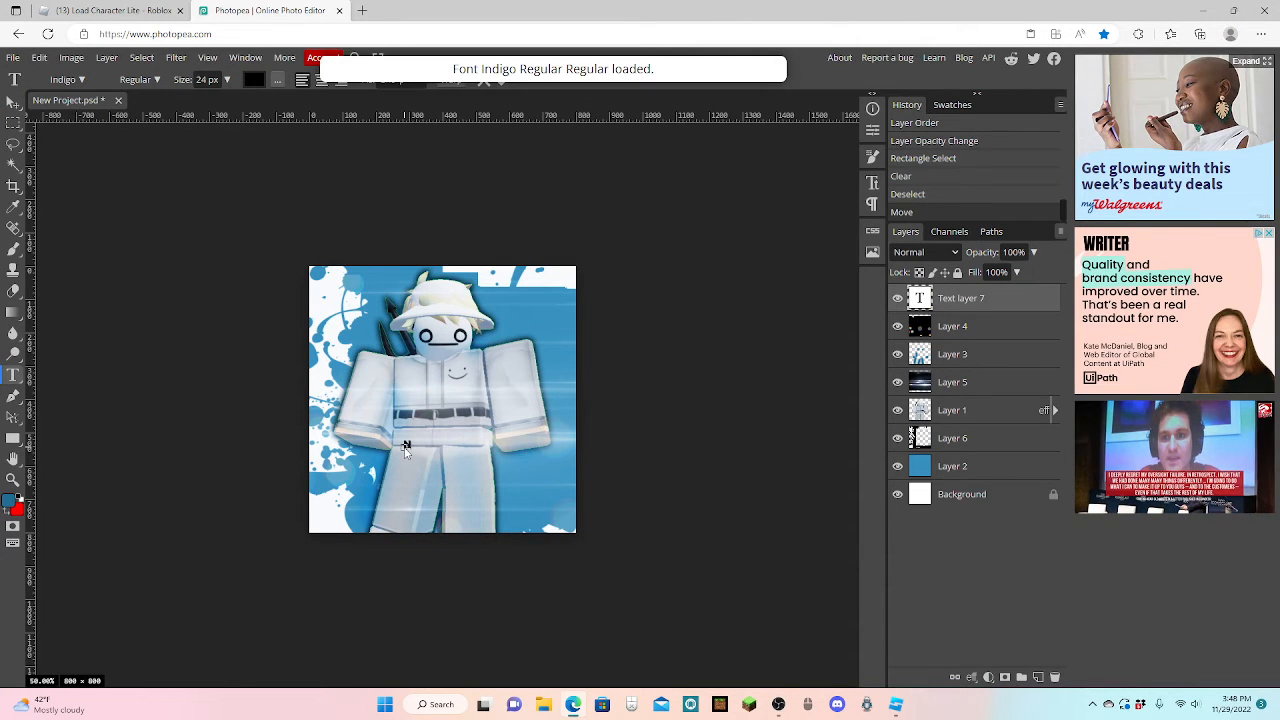
text(OTOSI)
drag(443, 451, 593, 492)
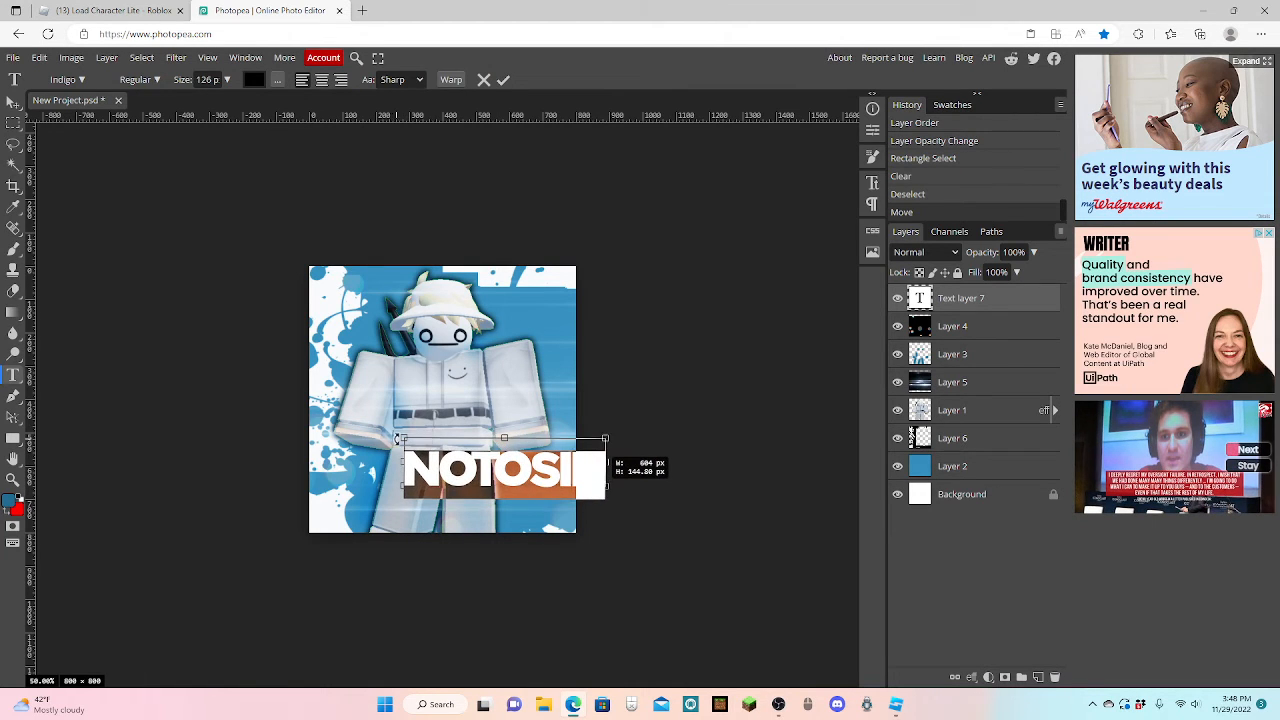
drag(403, 438, 375, 430)
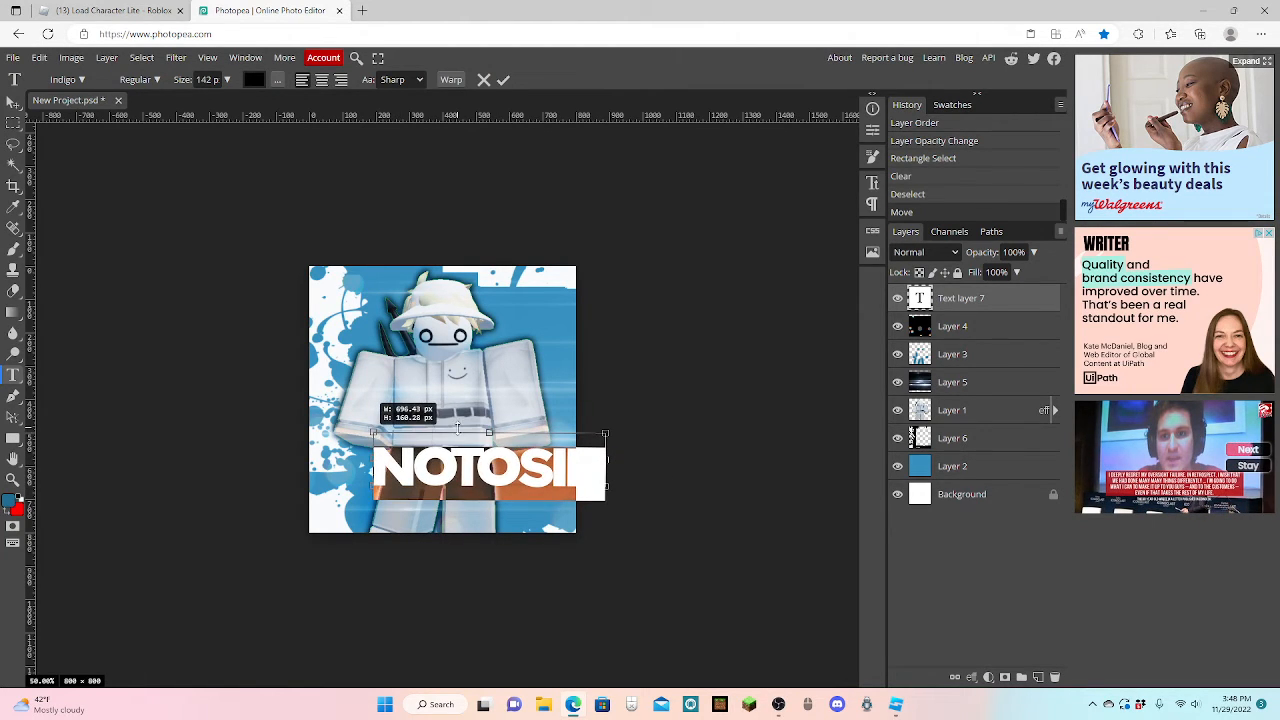
click(503, 84)
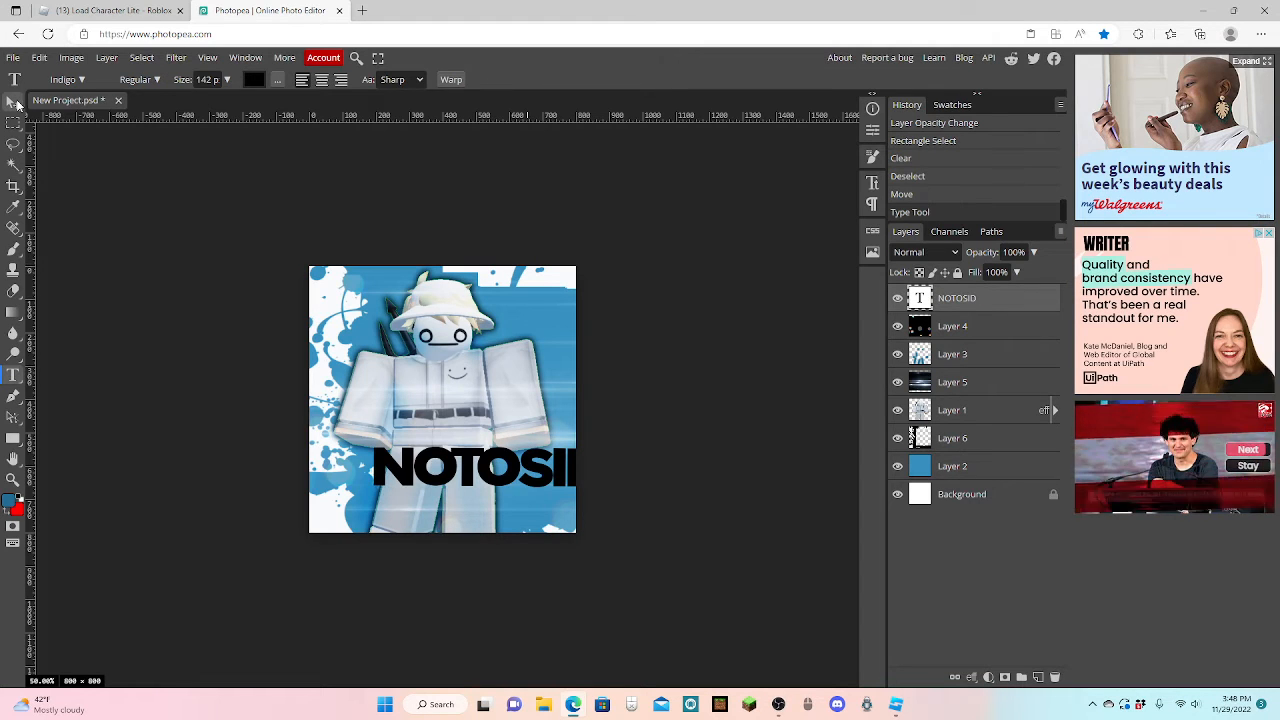
Step: Move the NOTOSID title left and up over the avatar's midsection
key(v)
drag(518, 470, 473, 450)
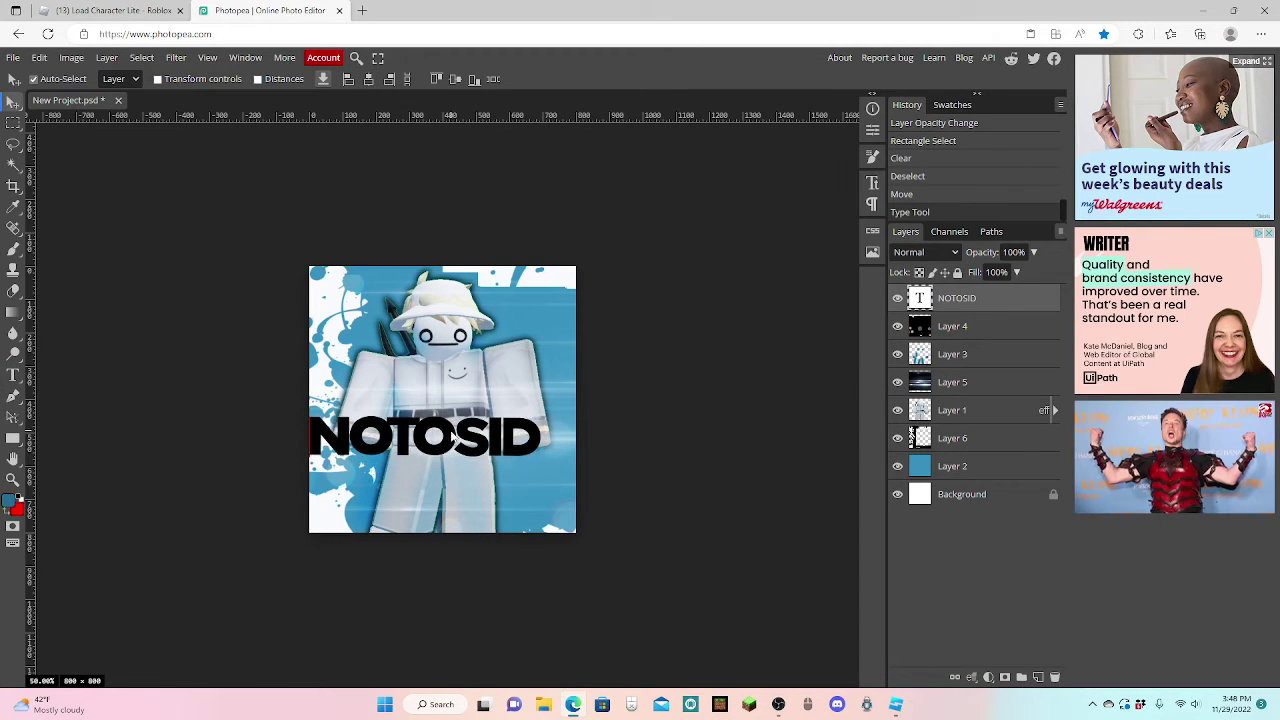
Step: Warp the NOTOSID text into an Arc with a gentle 12% bend
double_click(473, 450)
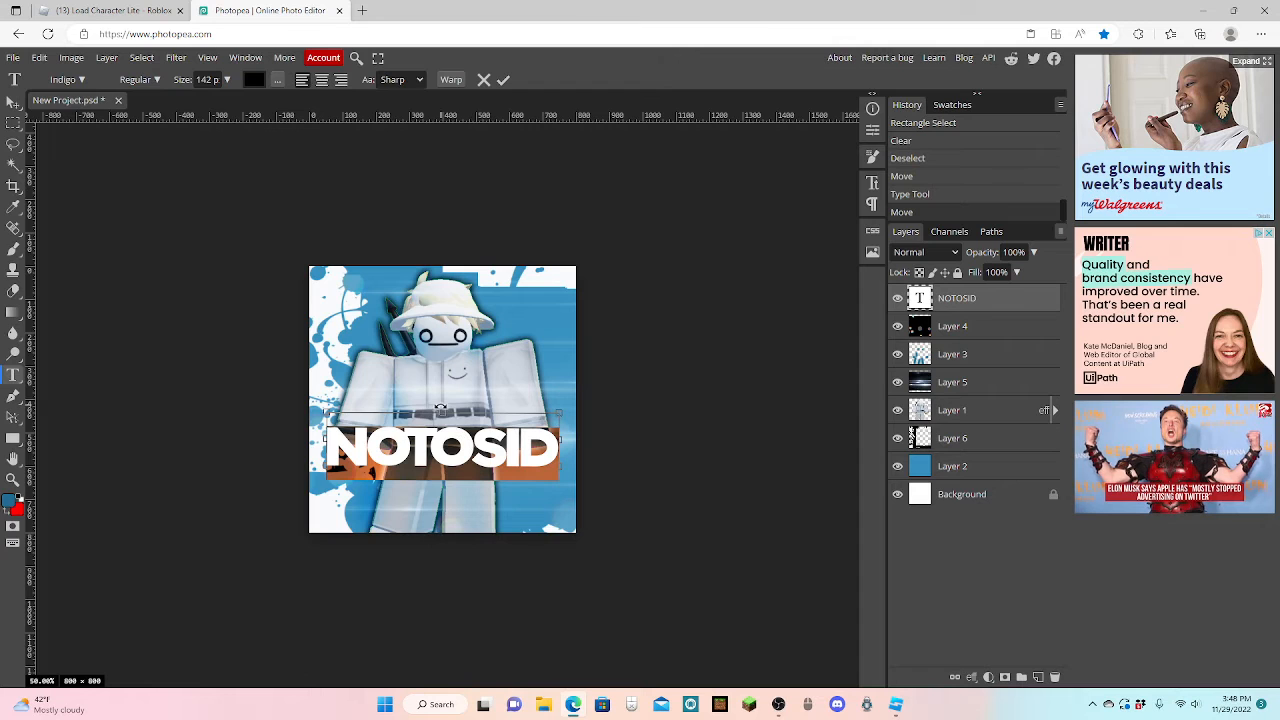
click(451, 79)
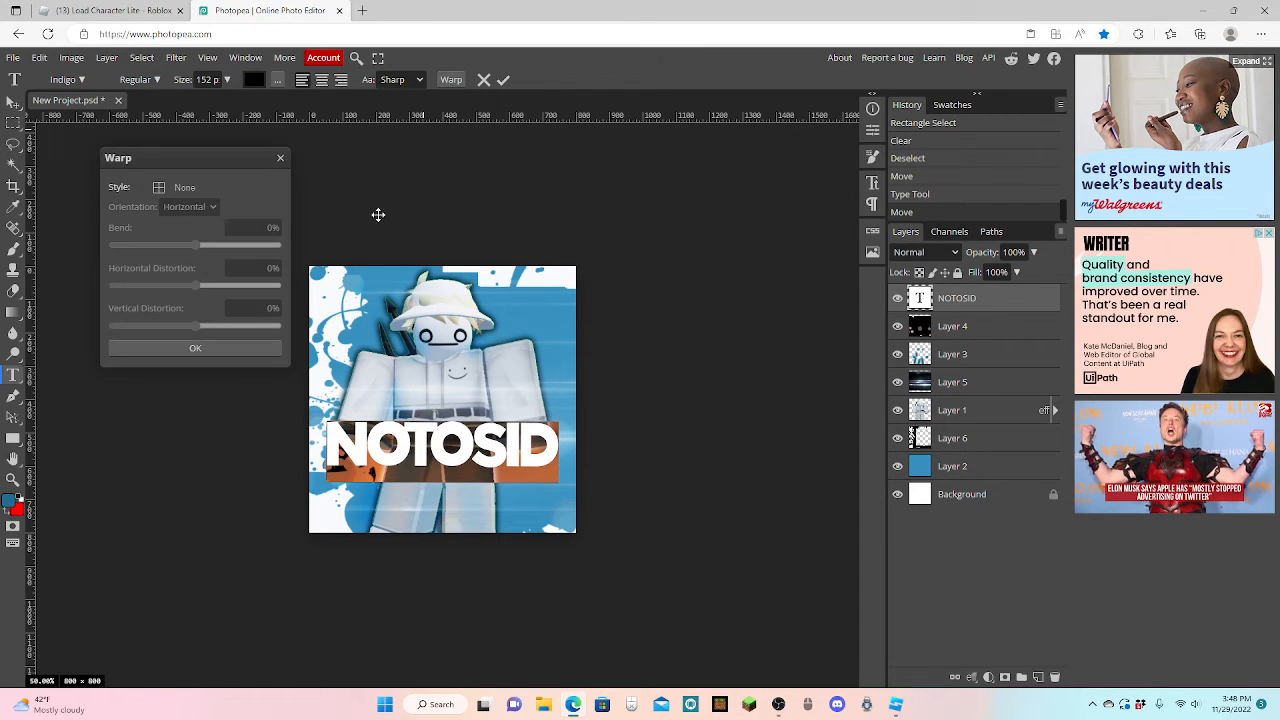
click(183, 187)
click(203, 227)
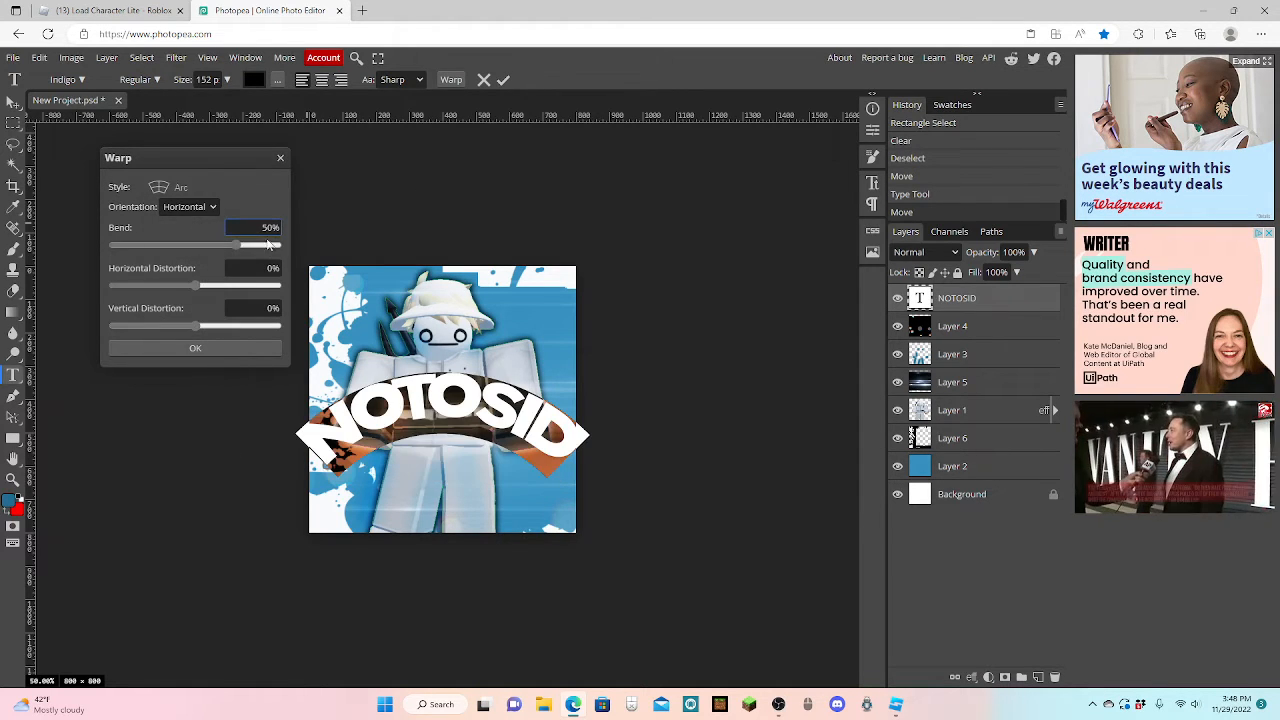
drag(268, 244, 205, 243)
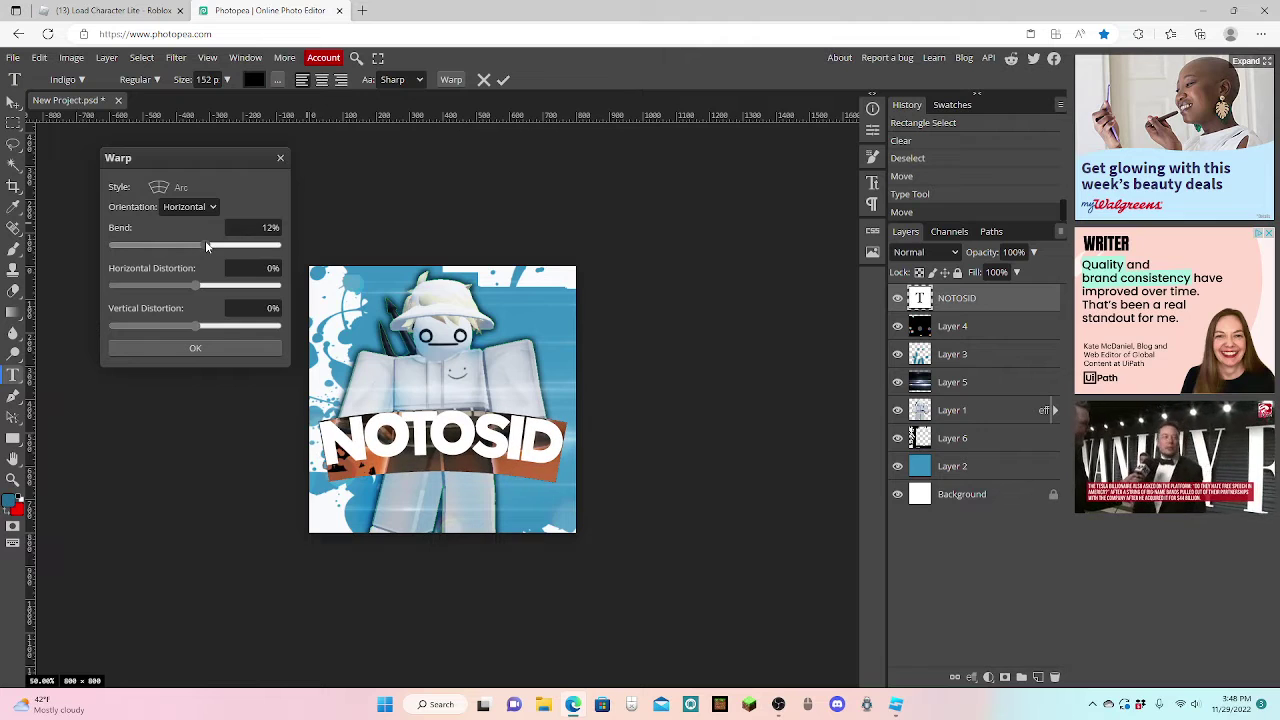
click(225, 350)
Step: Commit the arched title and nudge it slightly lower on the avatar
click(503, 79)
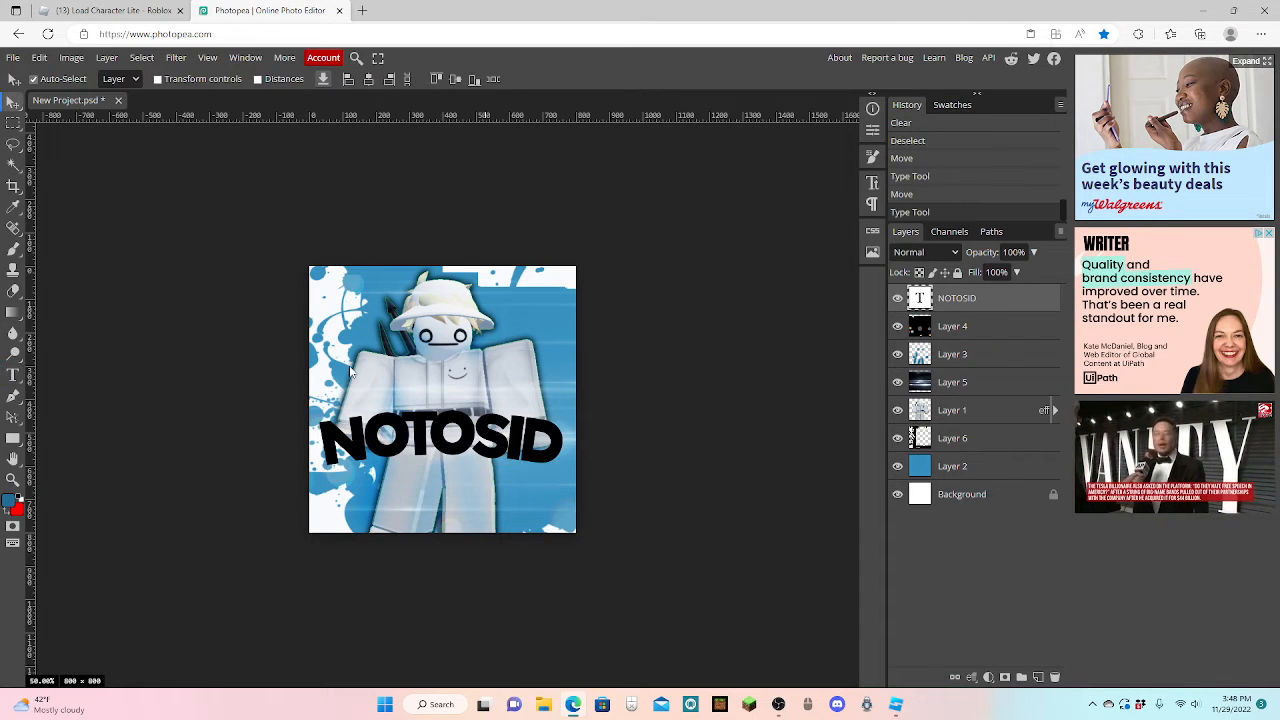
drag(470, 432, 472, 445)
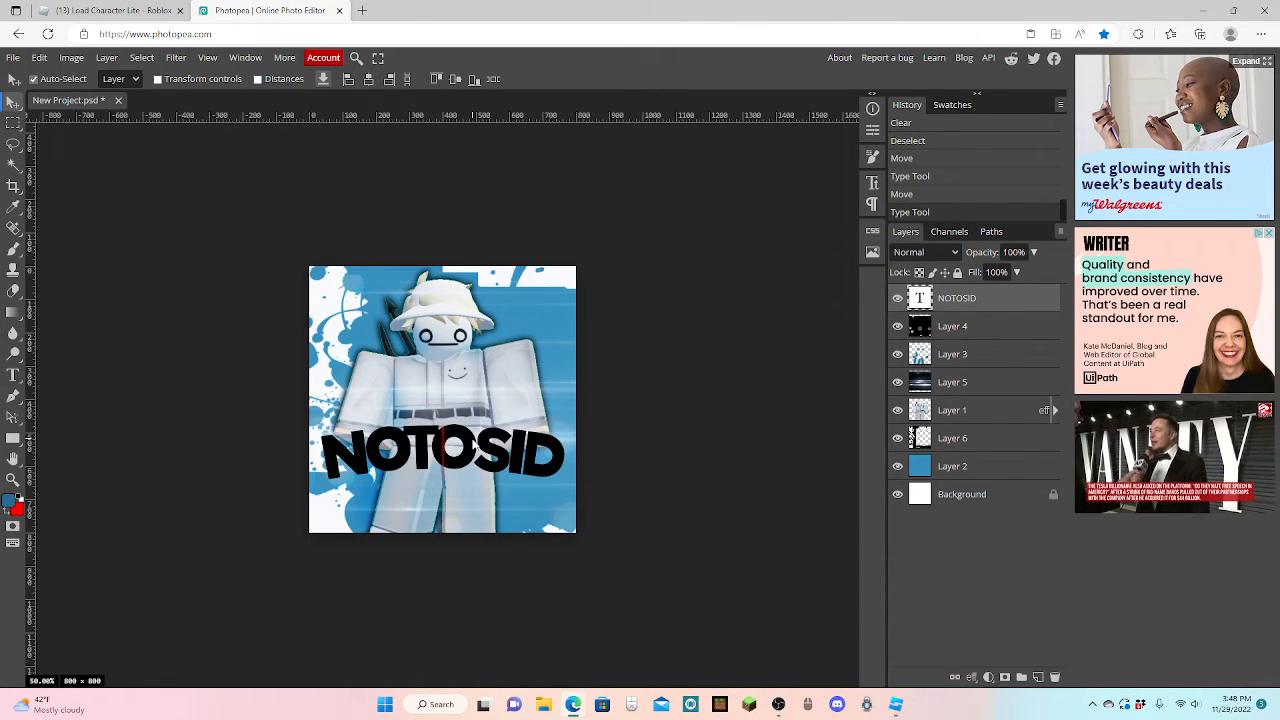
Step: Enable Gradient Overlay on the NOTOSID layer and set the gradient's start stop to blue
right_click(985, 304)
click(988, 307)
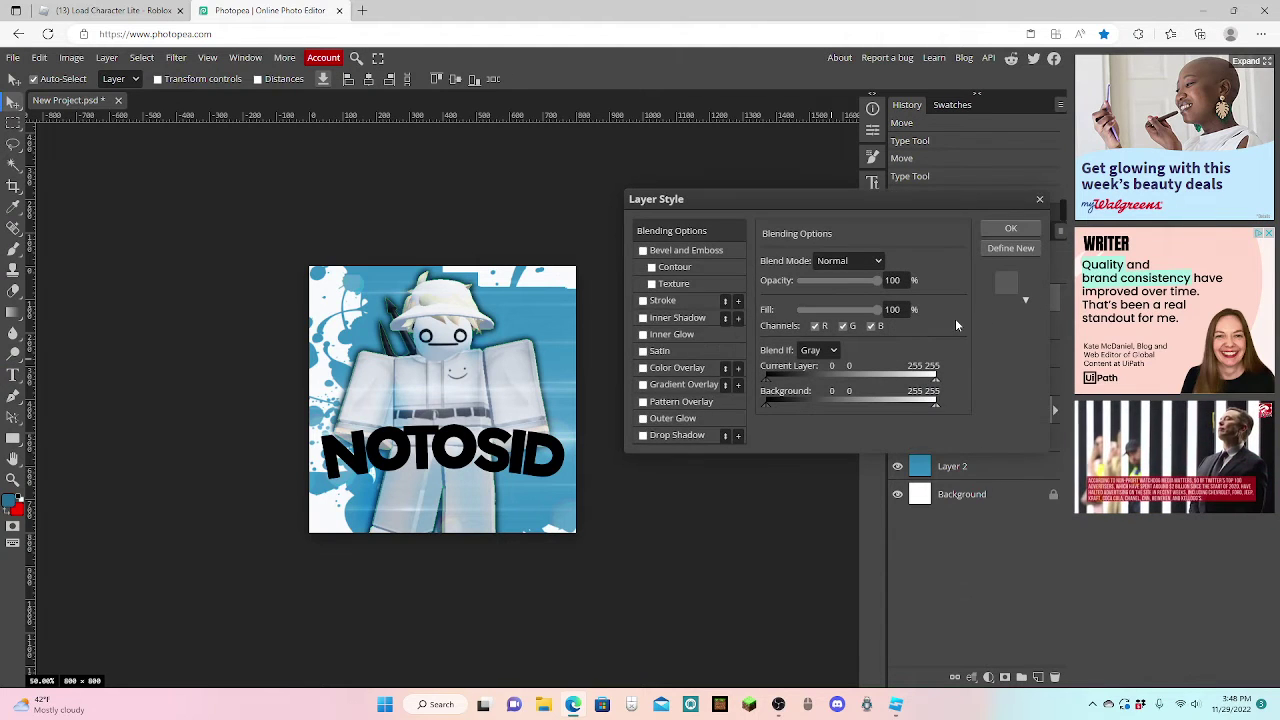
click(686, 384)
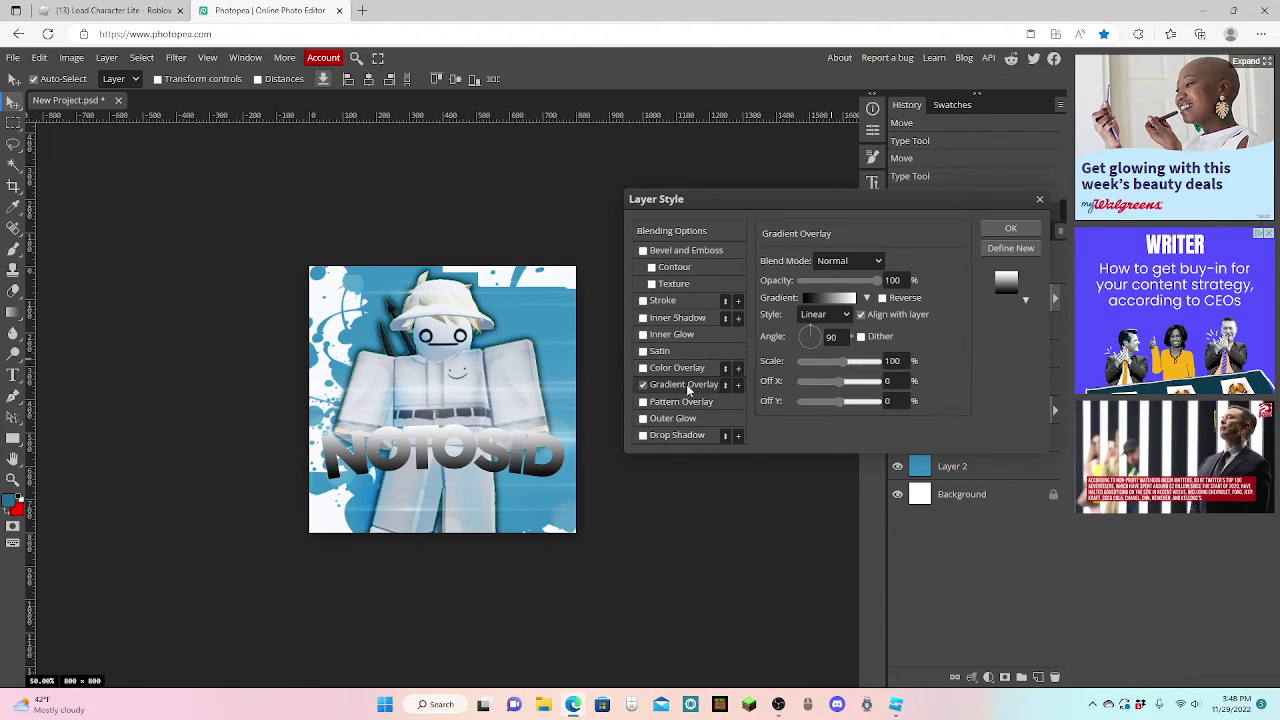
click(841, 299)
click(219, 428)
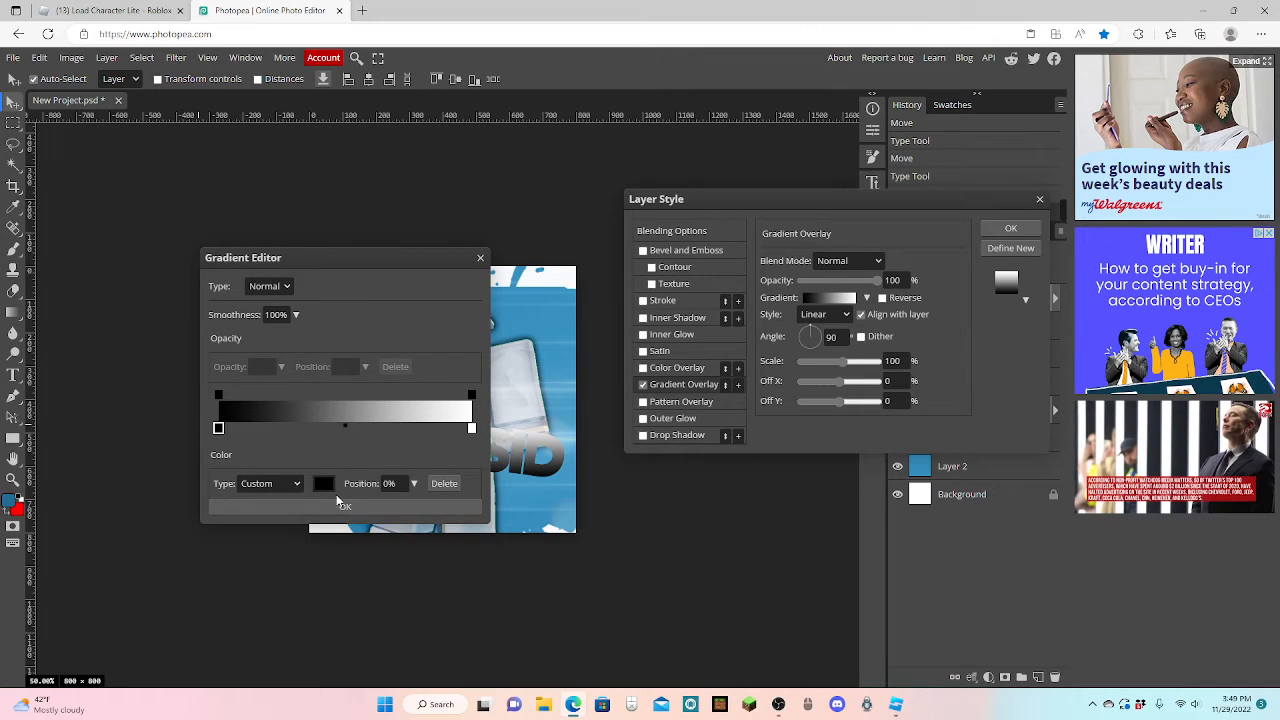
click(323, 485)
click(295, 358)
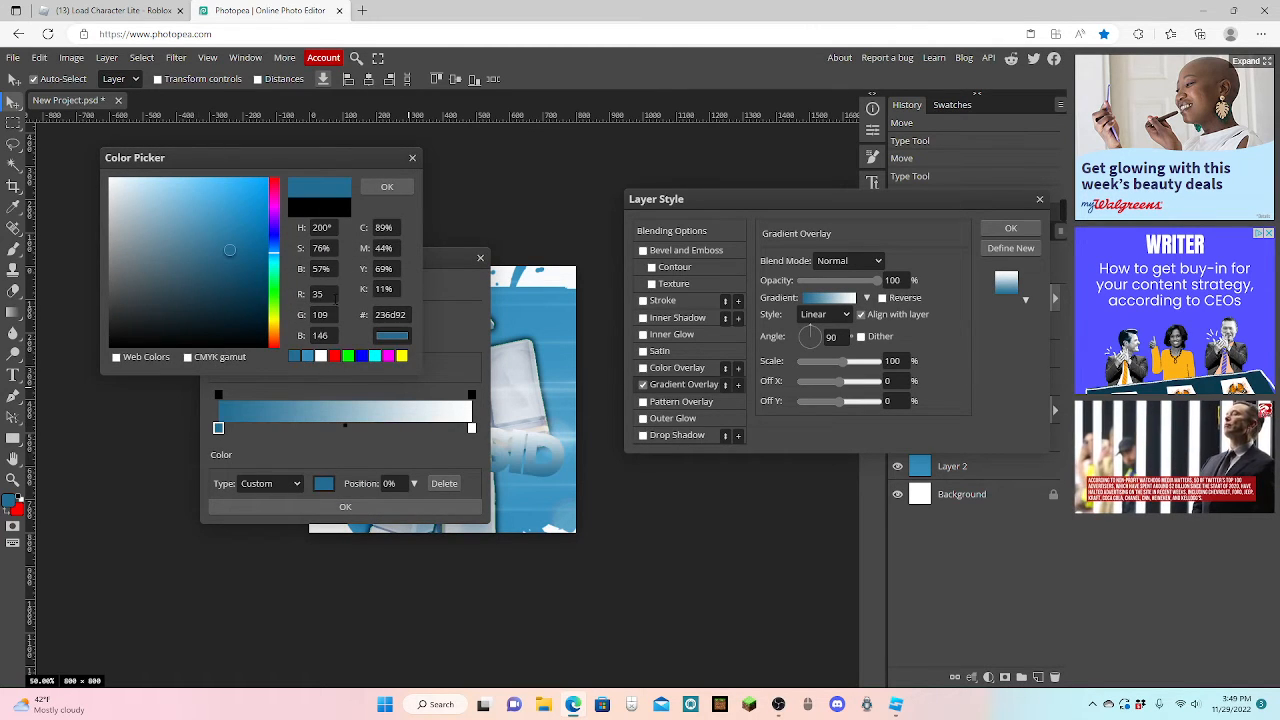
click(386, 188)
Step: Set the end stop to light blue, darken the start stop to deep blue, and confirm the gradient
click(472, 428)
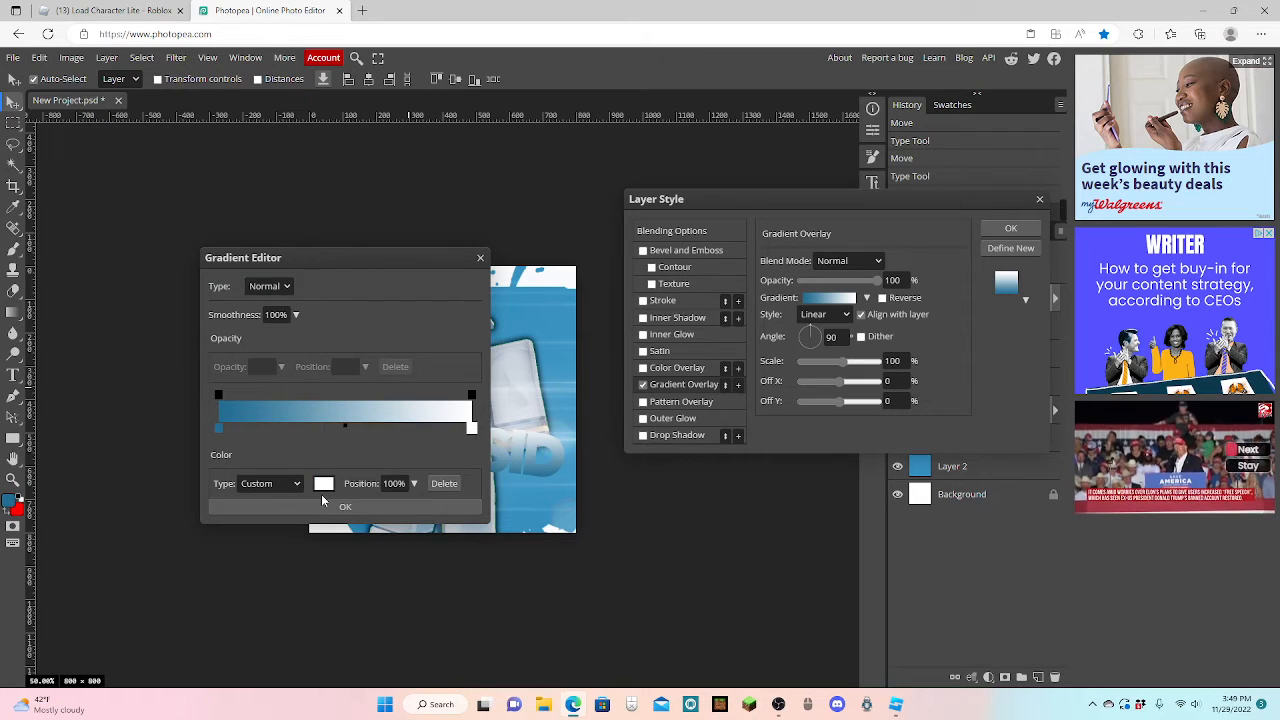
click(322, 486)
drag(193, 198, 204, 184)
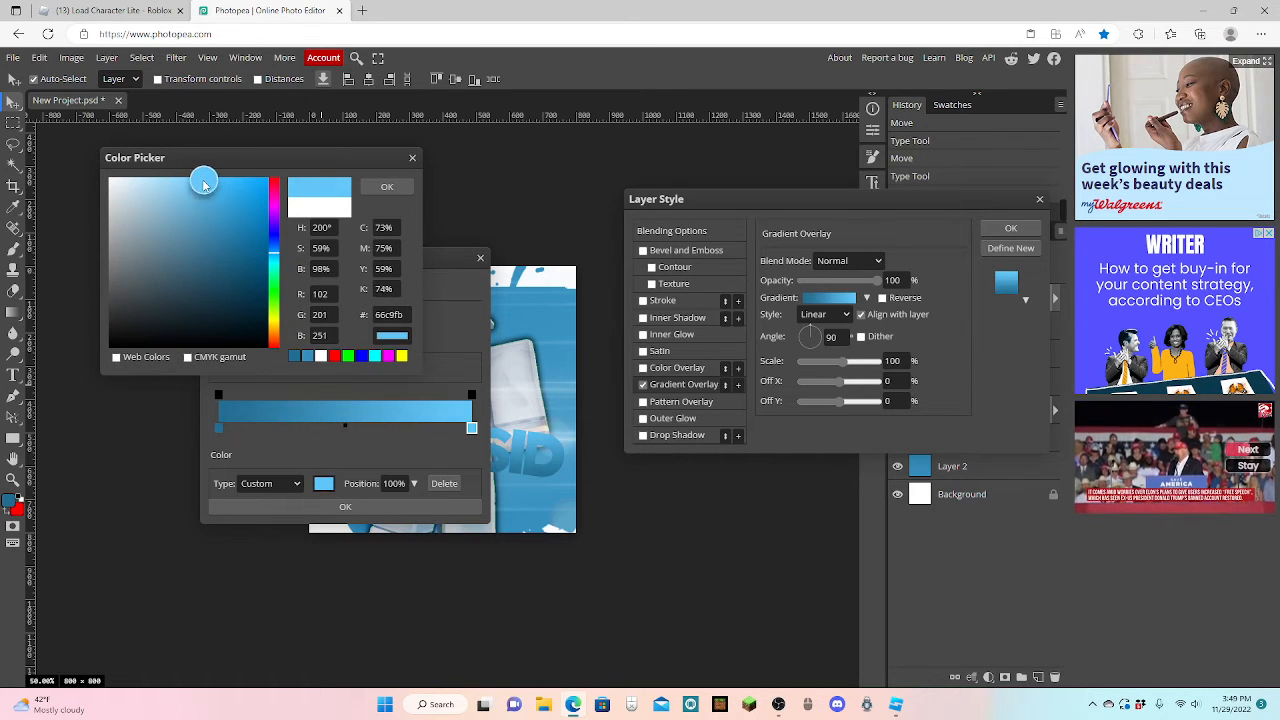
click(386, 188)
click(218, 428)
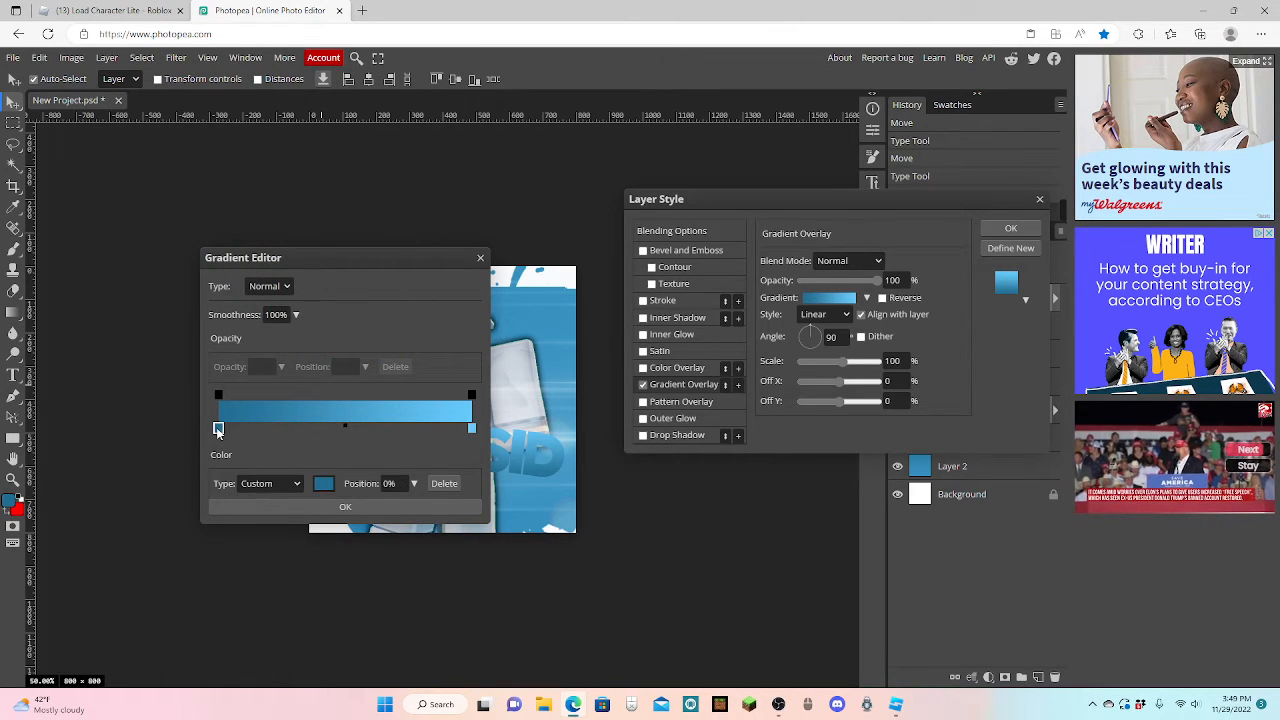
click(322, 485)
click(236, 295)
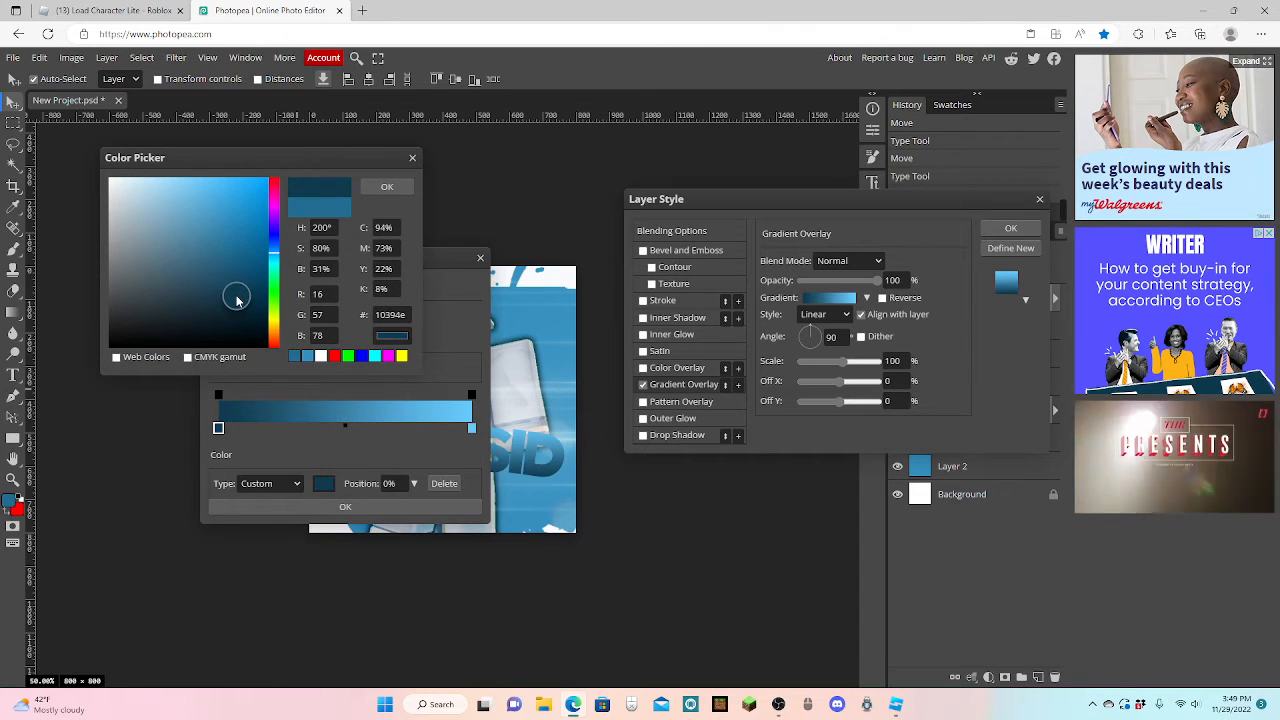
click(387, 188)
click(450, 504)
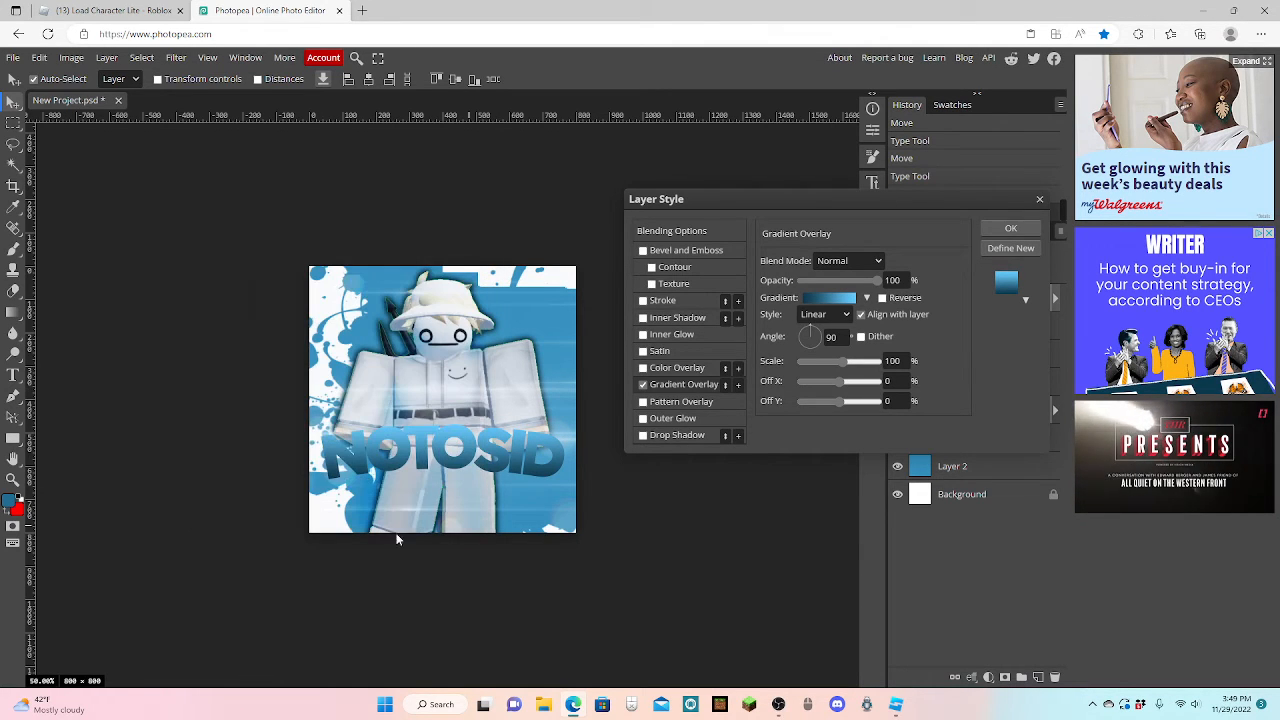
Step: Add a 9 px dark stroke and a white outer glow with spread 28 and size 31
click(662, 301)
drag(801, 262, 807, 263)
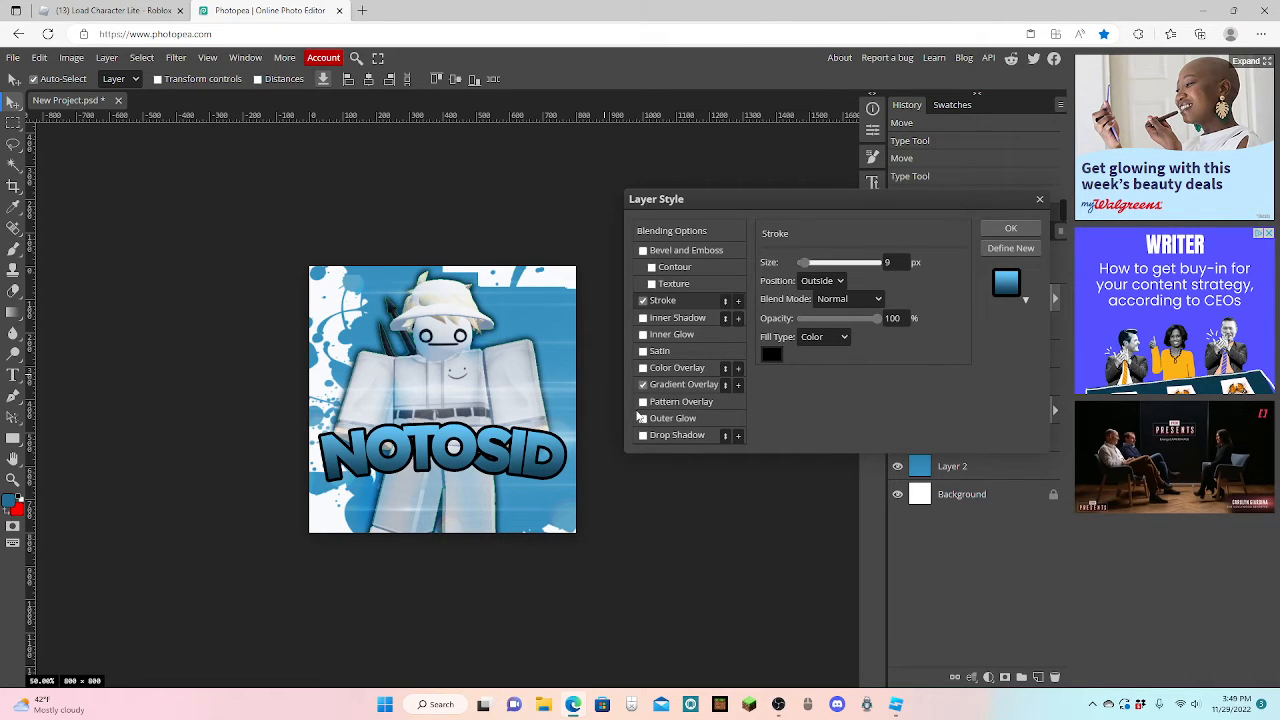
click(687, 424)
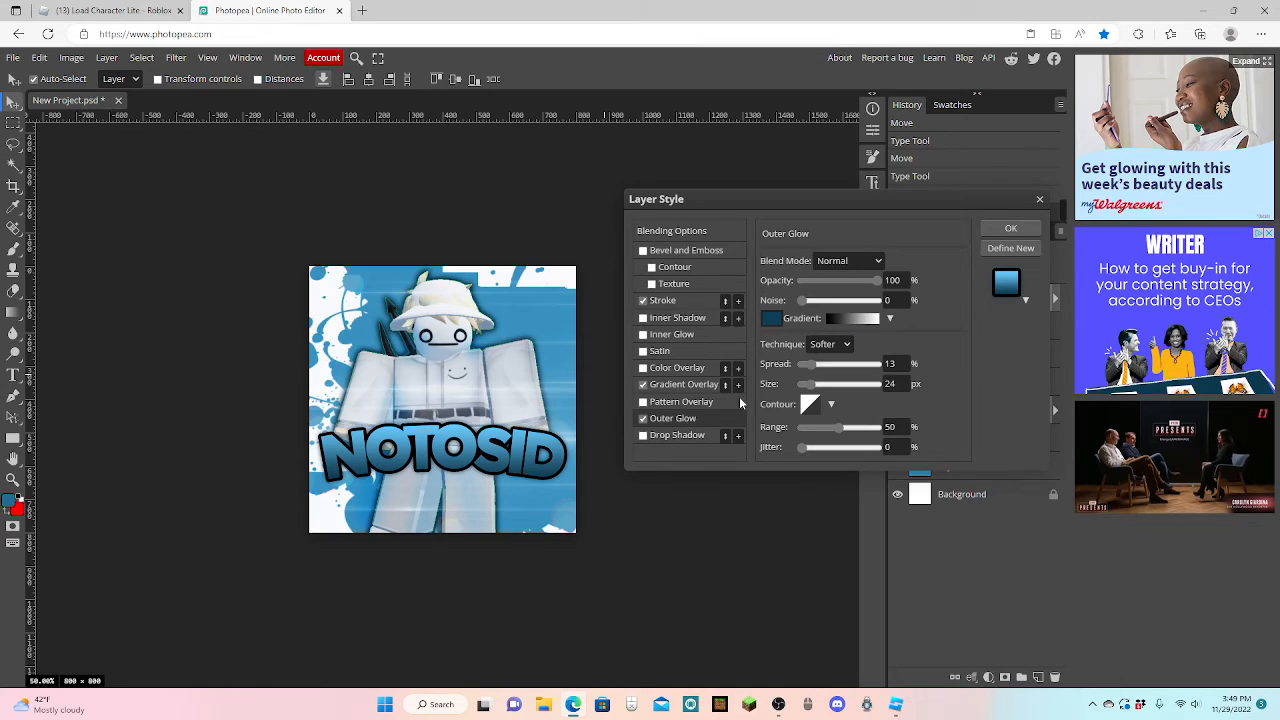
click(771, 319)
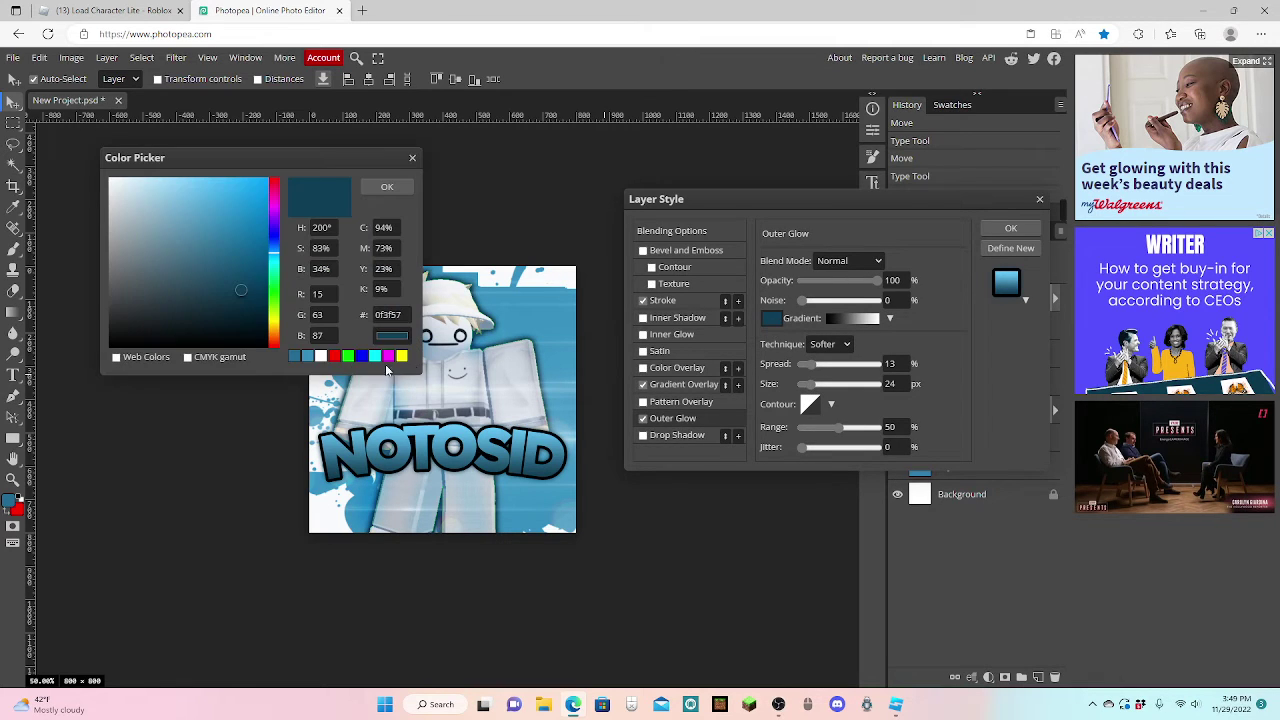
click(321, 356)
click(389, 188)
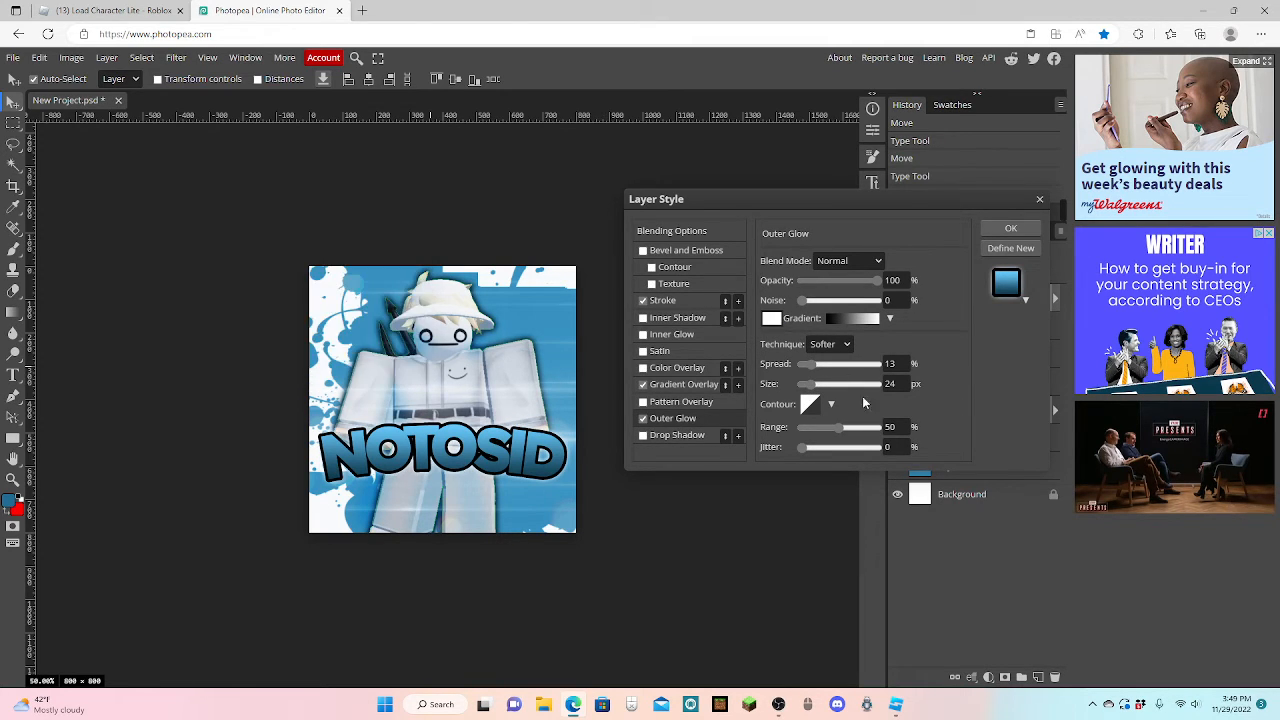
click(813, 384)
drag(810, 368, 822, 371)
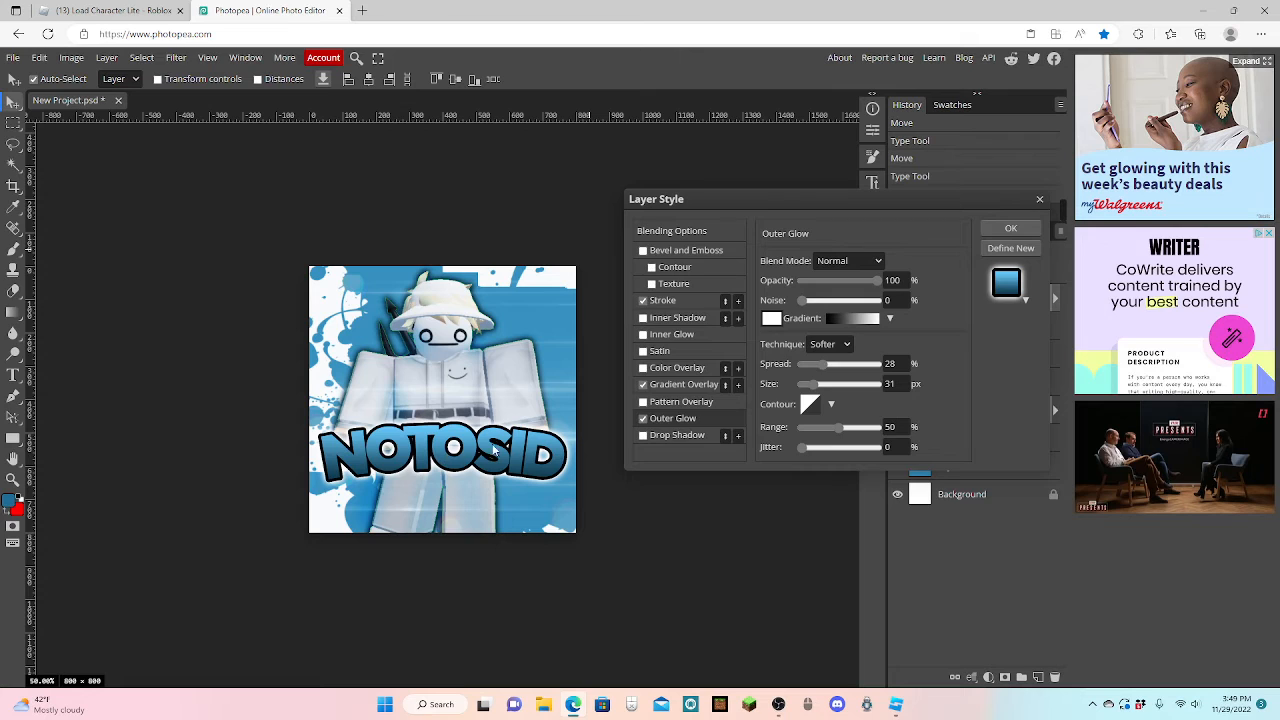
Step: Reopen the title gradient and change its end stop to white
click(684, 384)
click(803, 300)
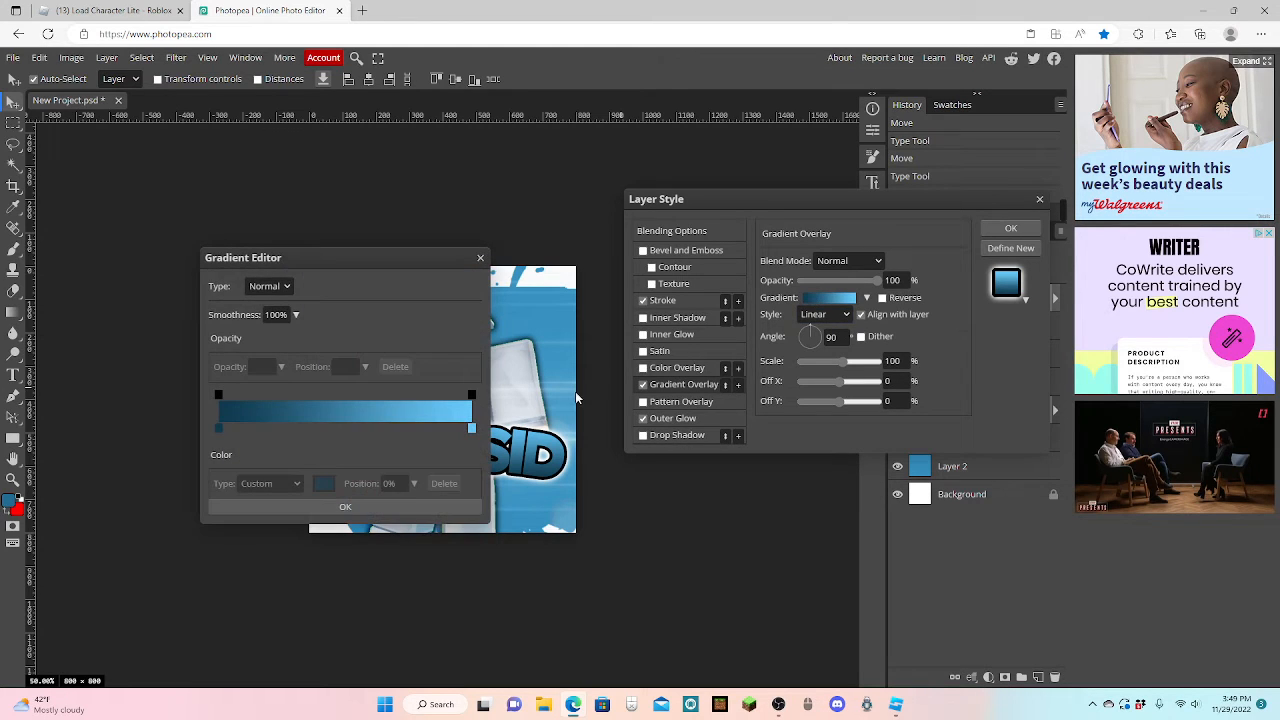
click(472, 430)
click(323, 484)
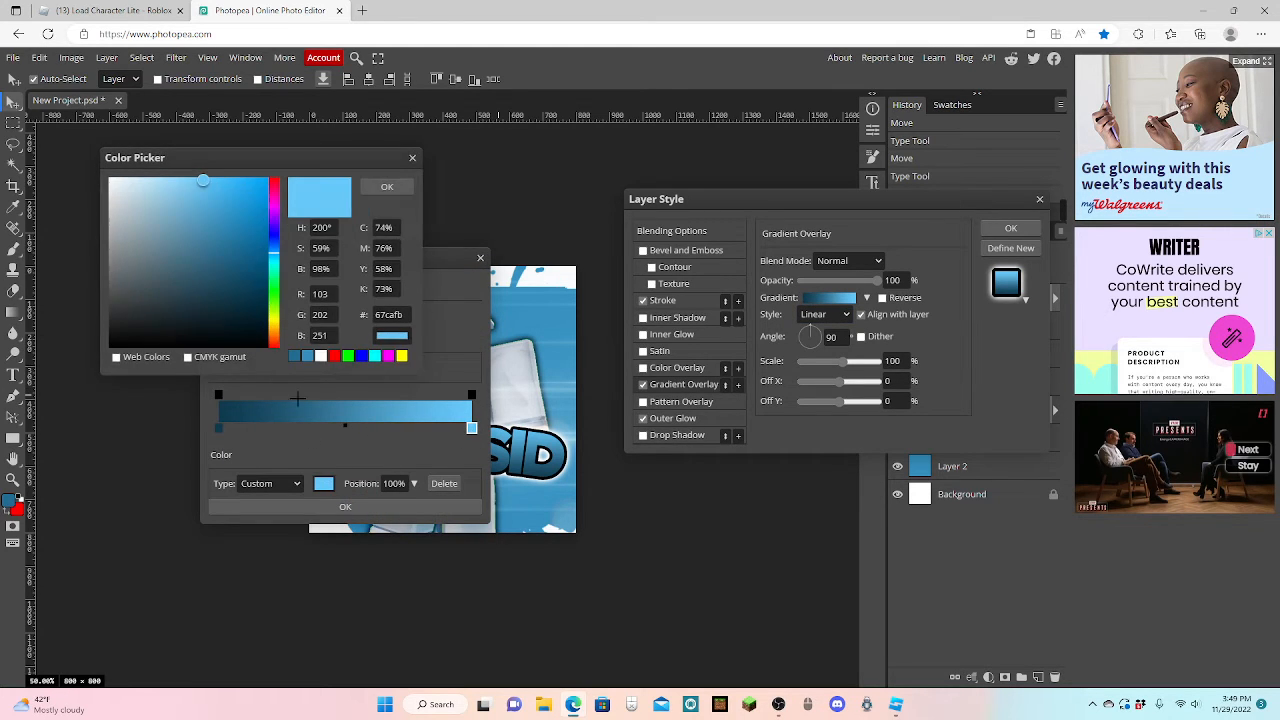
click(387, 187)
Step: Add a teal middle stop at 43%, confirm the gradient and apply the layer style
drag(344, 430, 327, 428)
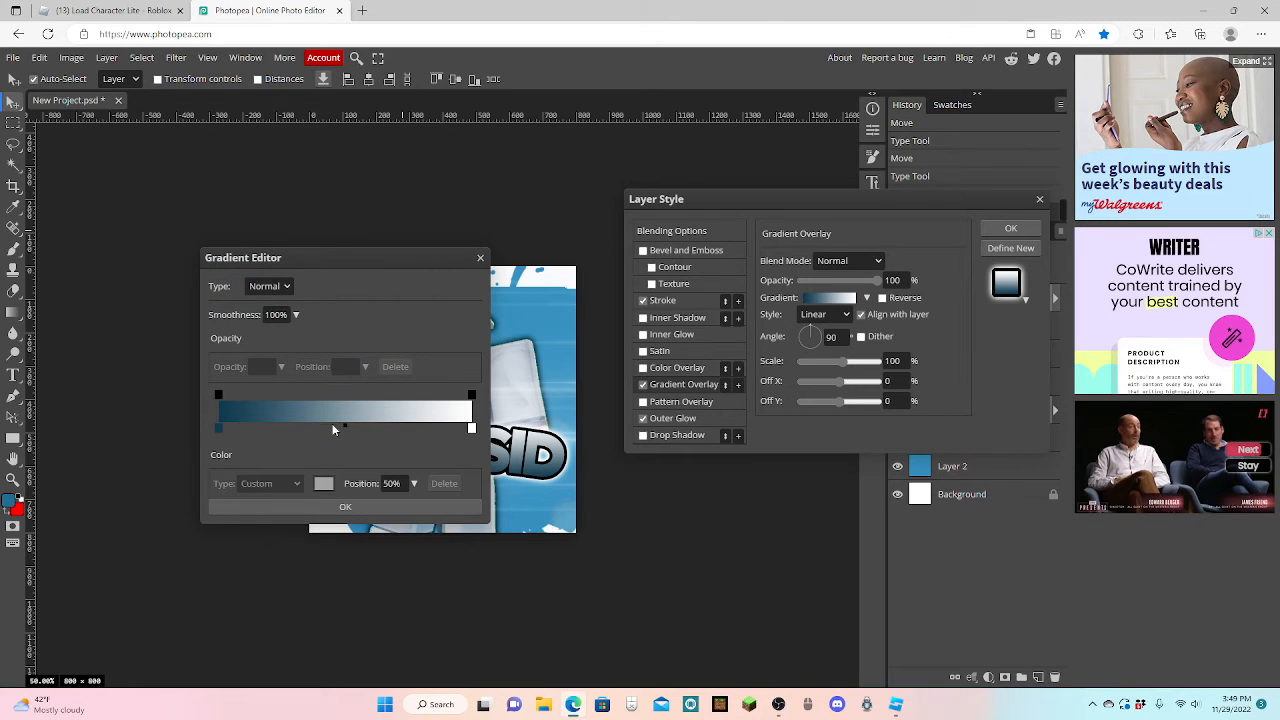
click(324, 488)
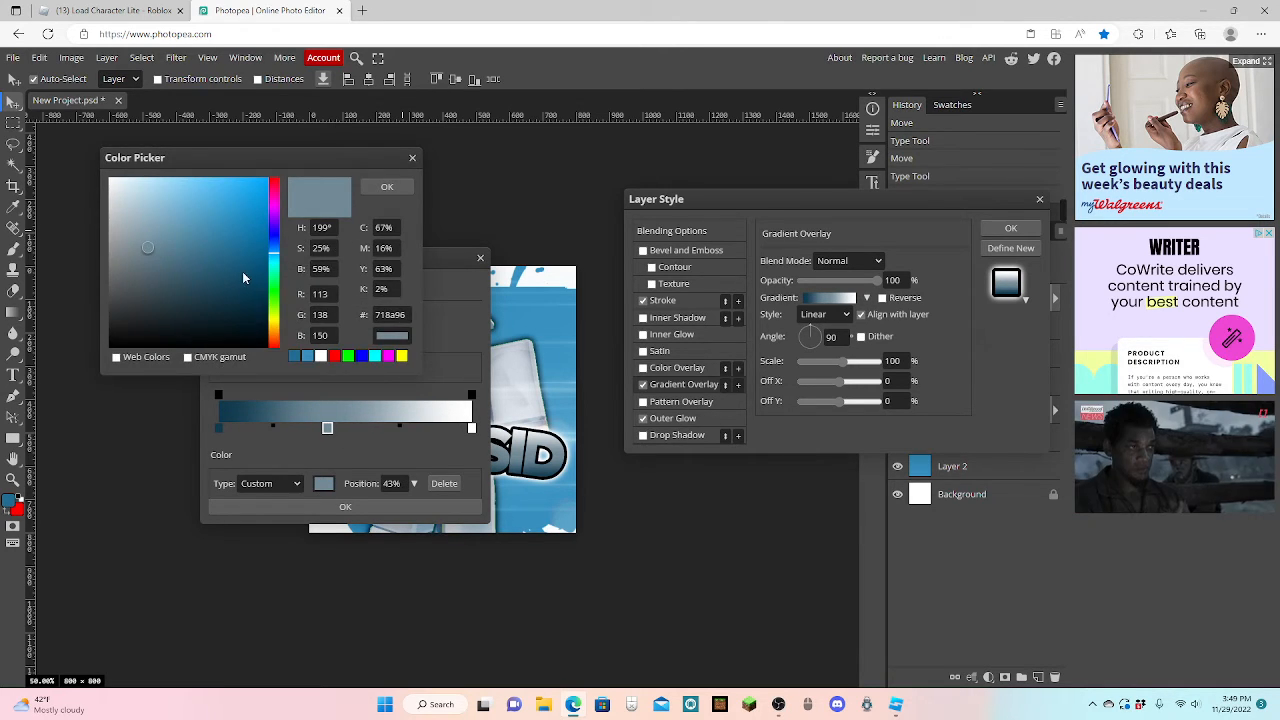
drag(242, 271, 238, 251)
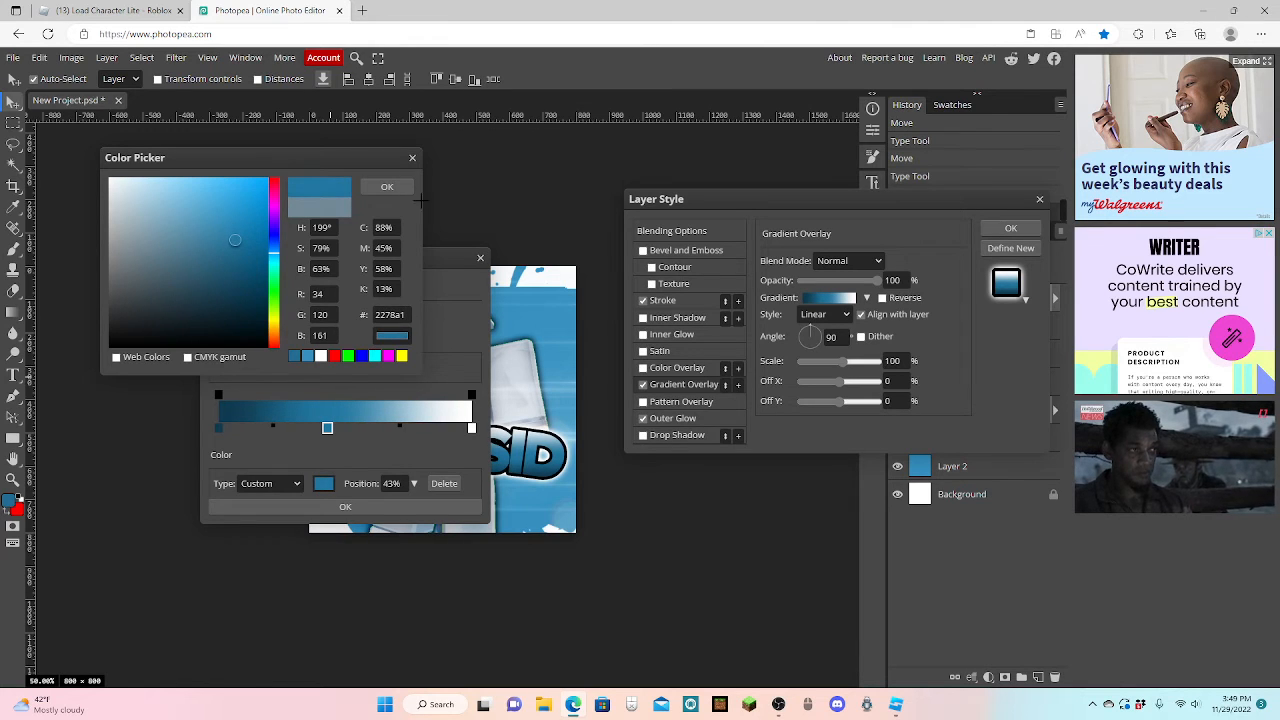
click(387, 187)
click(398, 509)
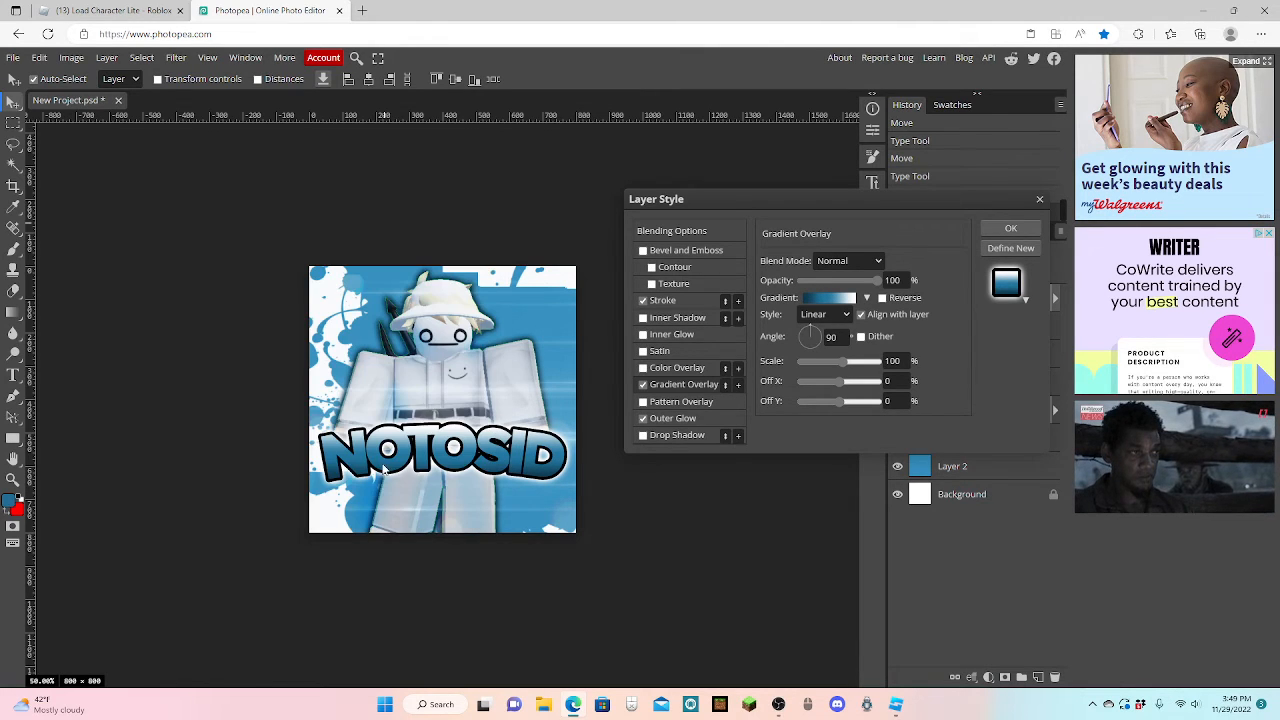
click(1010, 228)
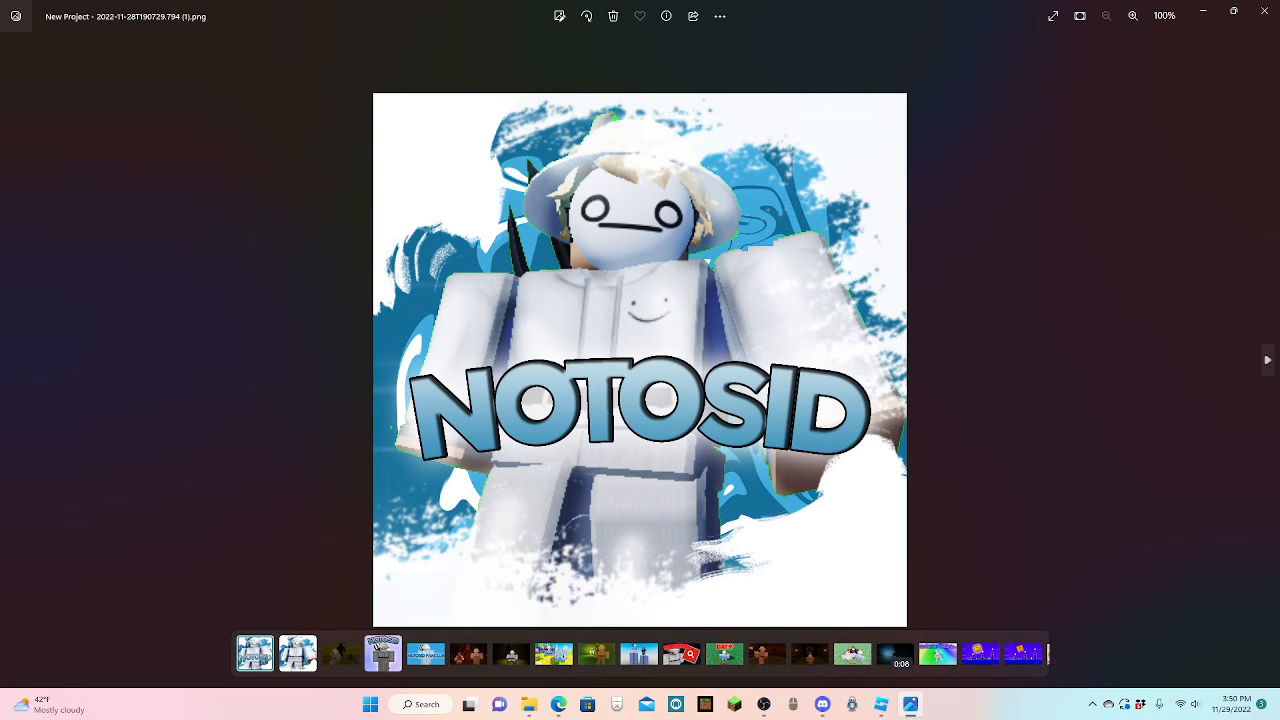
Step: View the exported NOTOSID PNG in Photos beside the Photopea design for comparison, then close it
click(1206, 12)
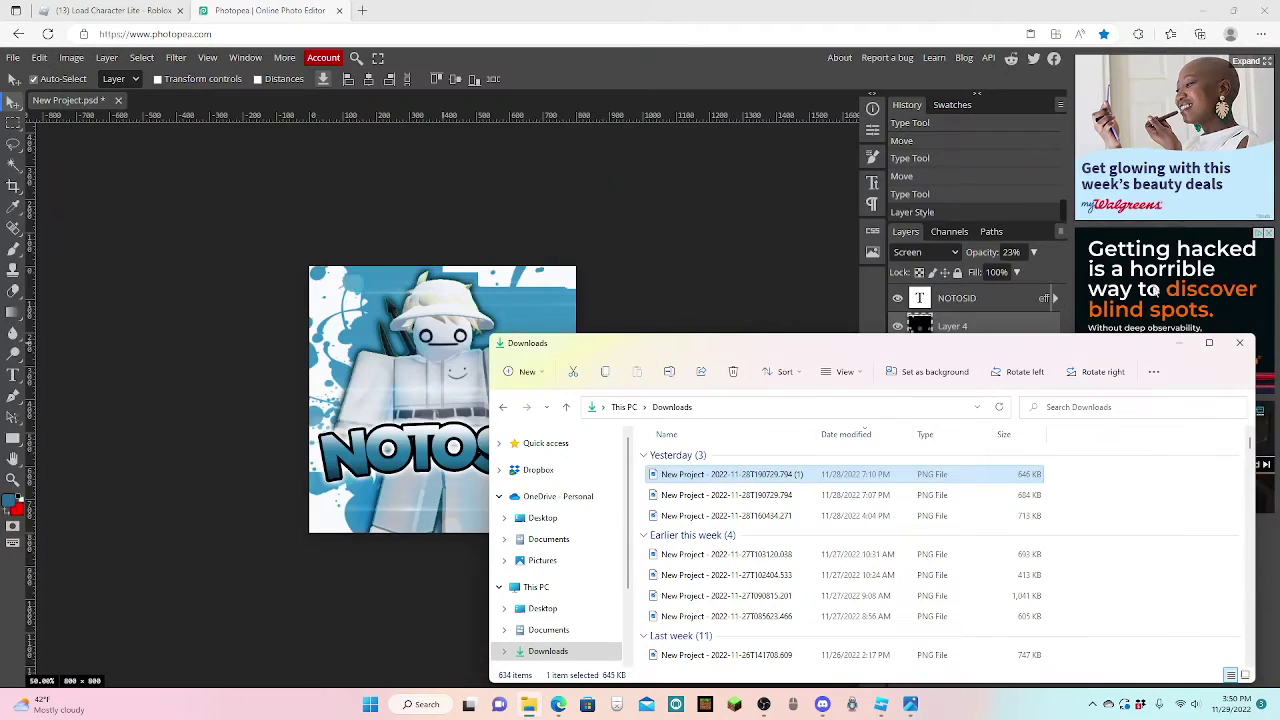
click(1241, 345)
click(911, 704)
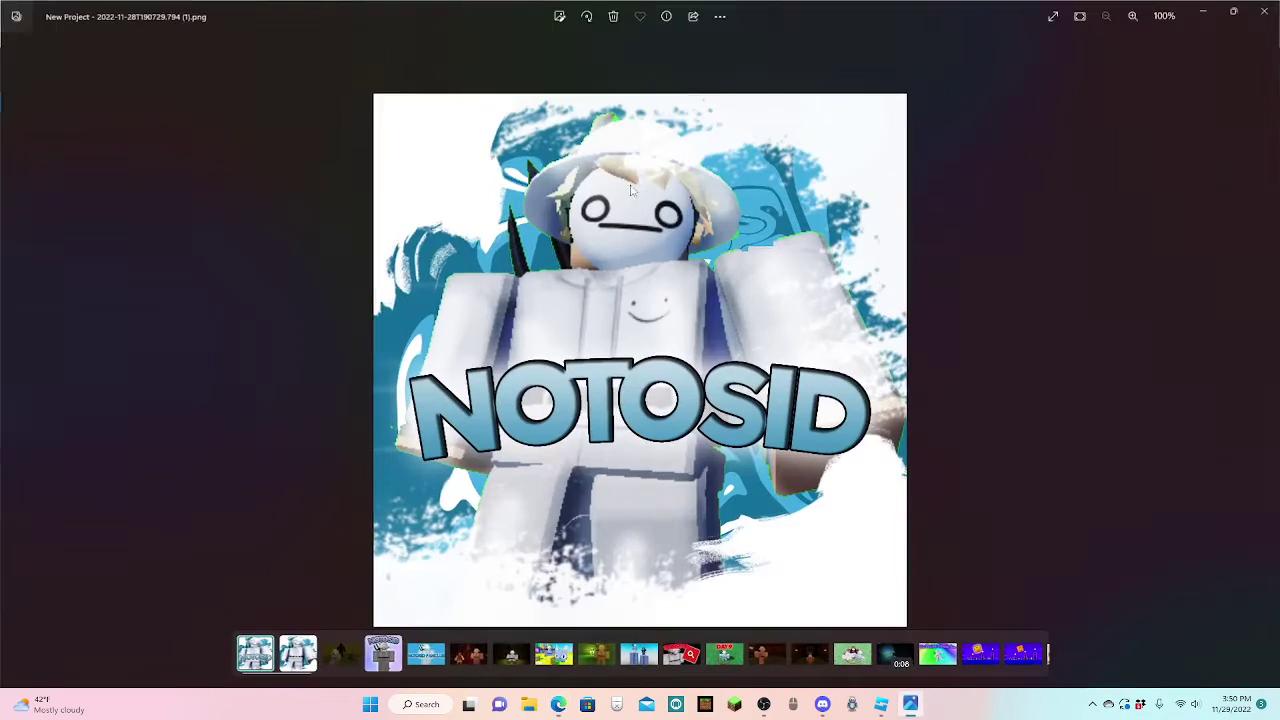
click(1240, 14)
mouse_move(625, 78)
mouse_down()
mouse_move(705, 101)
mouse_move(852, 104)
mouse_up()
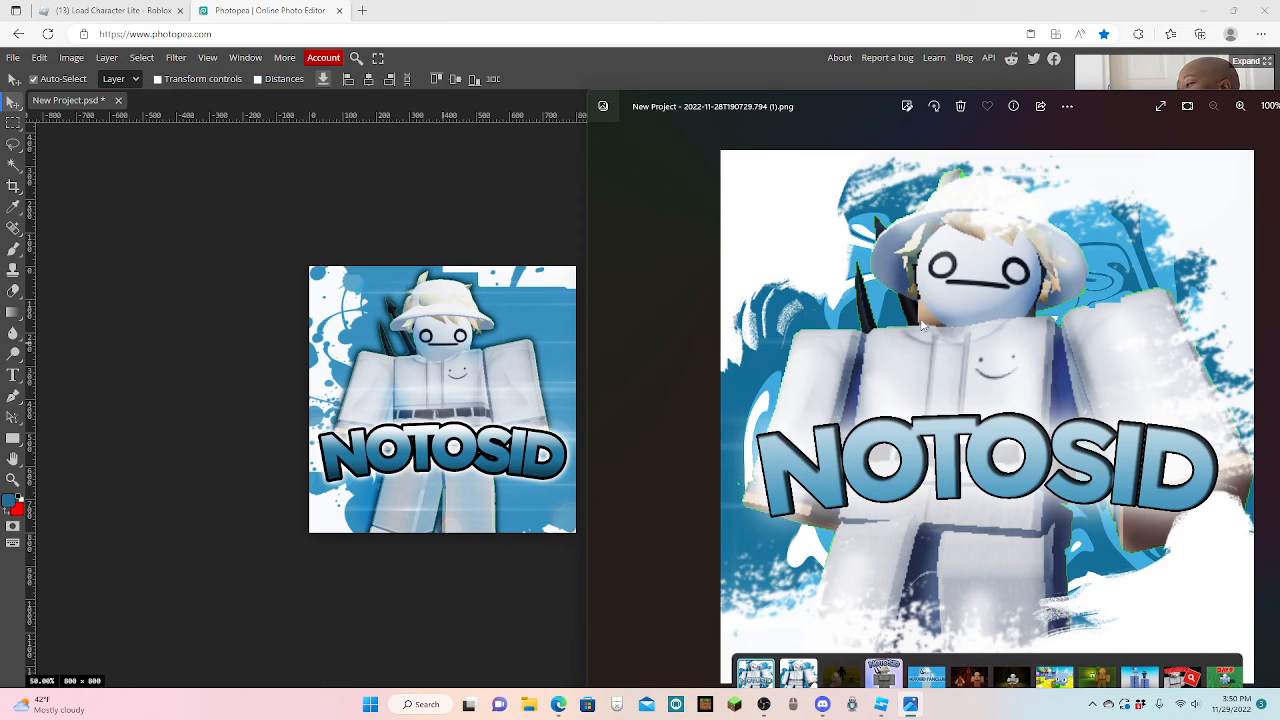
drag(1182, 118, 1010, 115)
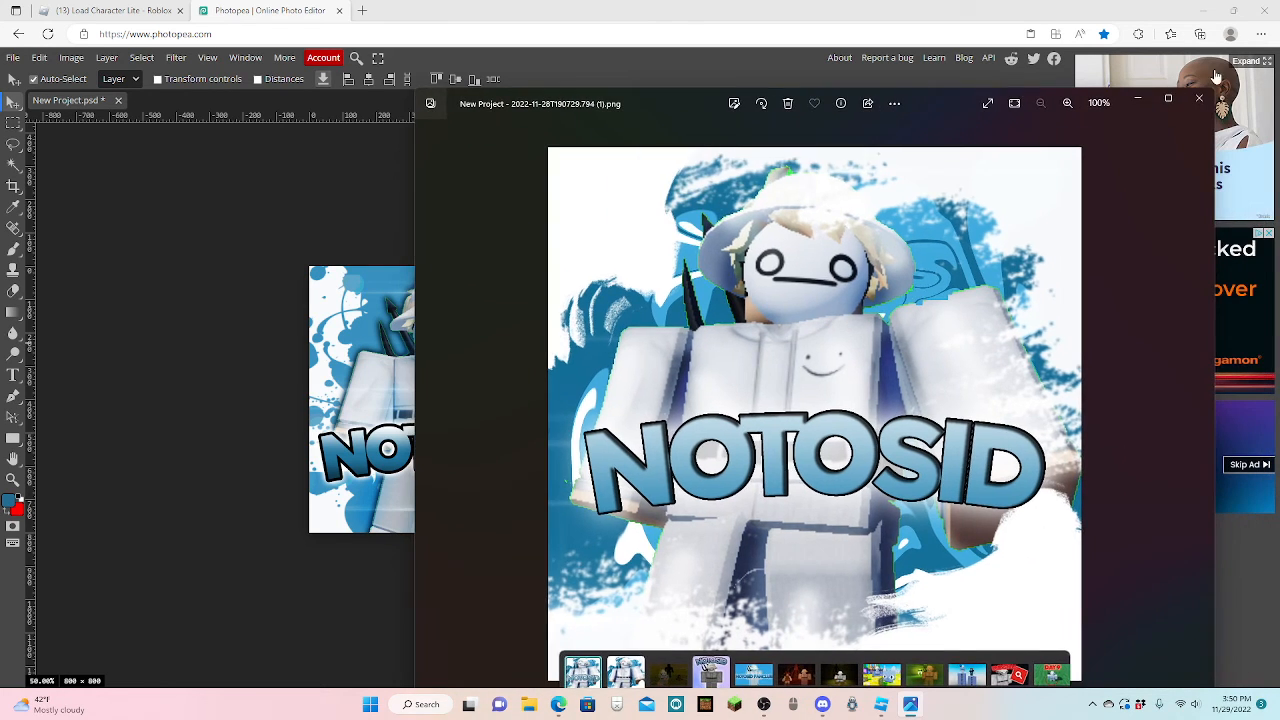
click(1202, 97)
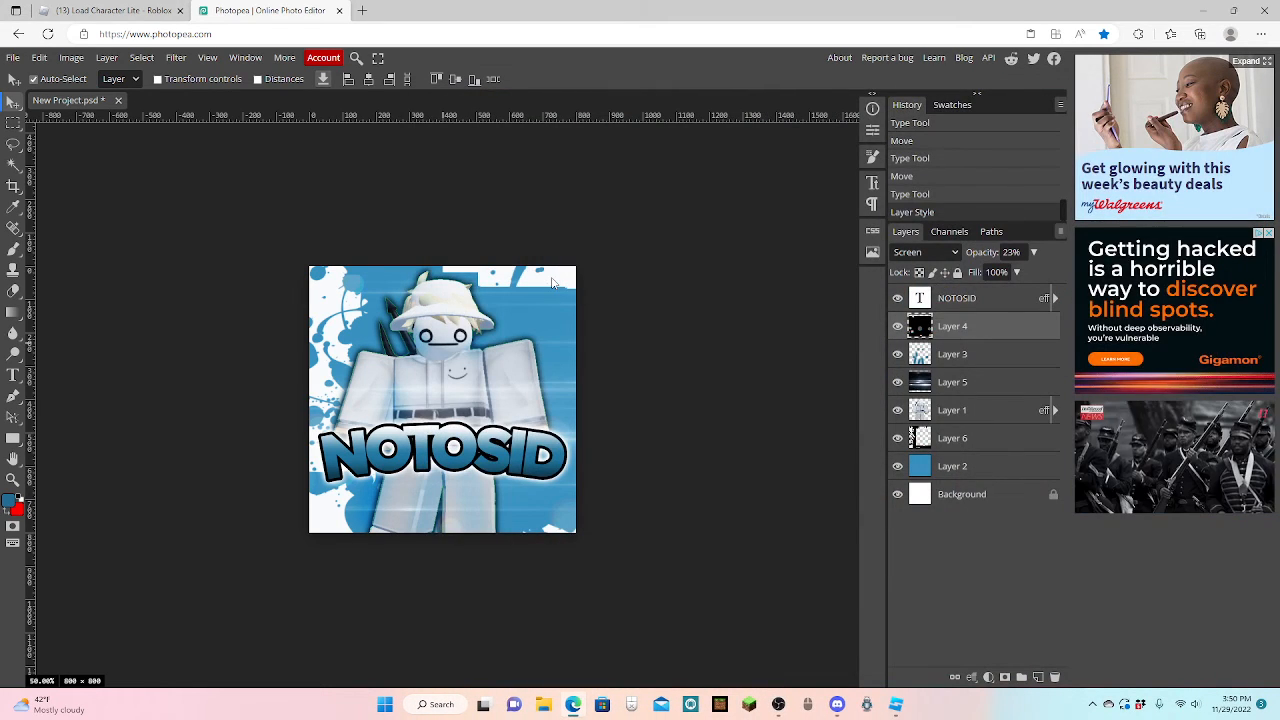